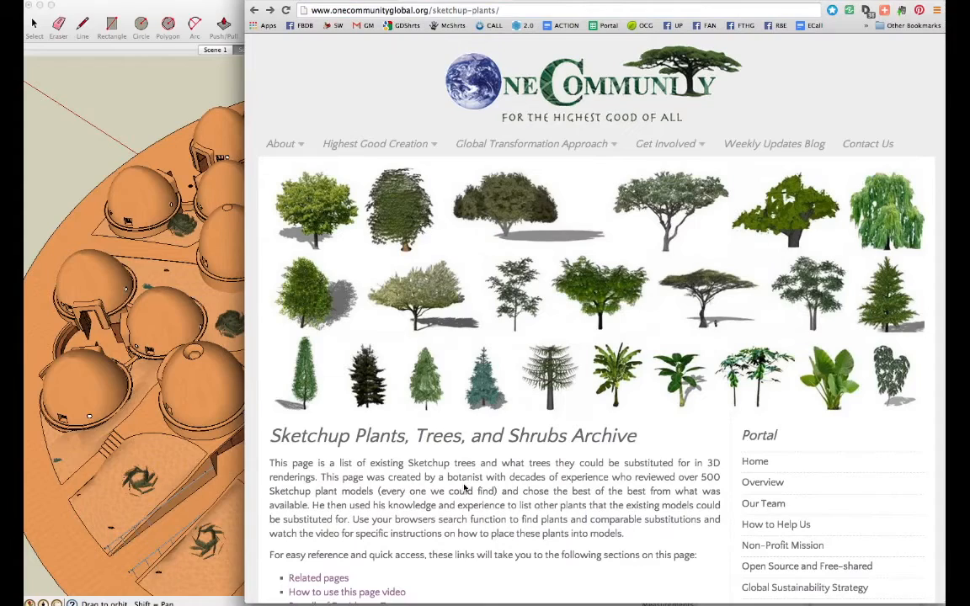
# Step: Look through the Sketchup plants archive page from its introduction and section links down to the first broadleaf deciduous tree
pyautogui.scroll(-5, 463, 487)
pyautogui.scroll(-1, 463, 487)
pyautogui.scroll(-1, 463, 489)
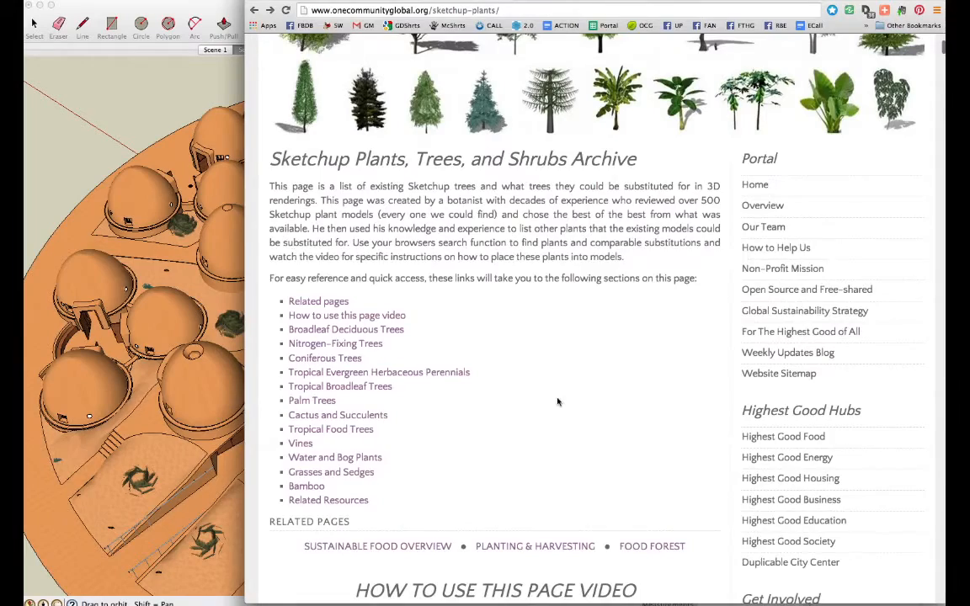
pyautogui.scroll(-5, 558, 401)
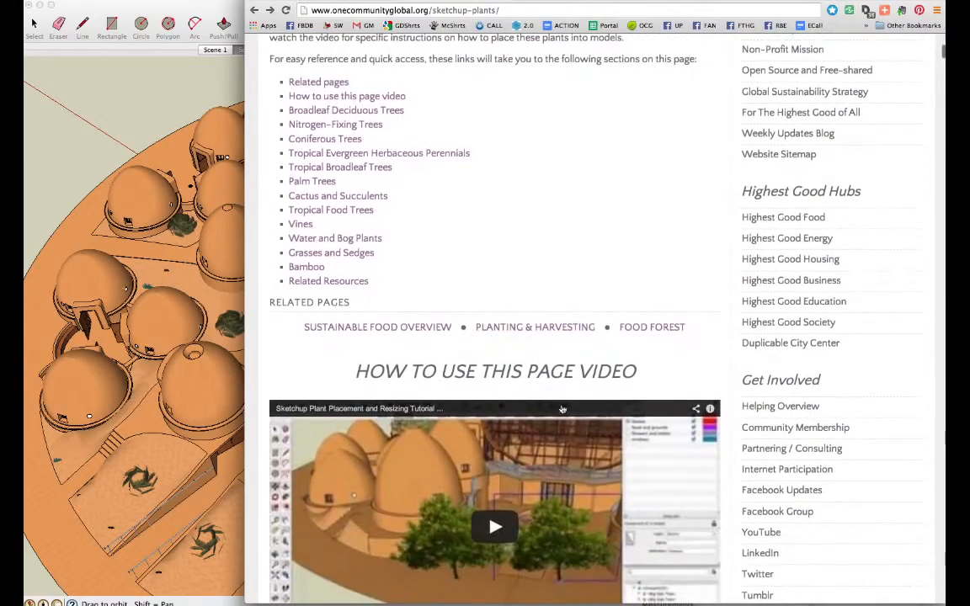
pyautogui.scroll(-7, 581, 488)
pyautogui.scroll(-4, 581, 488)
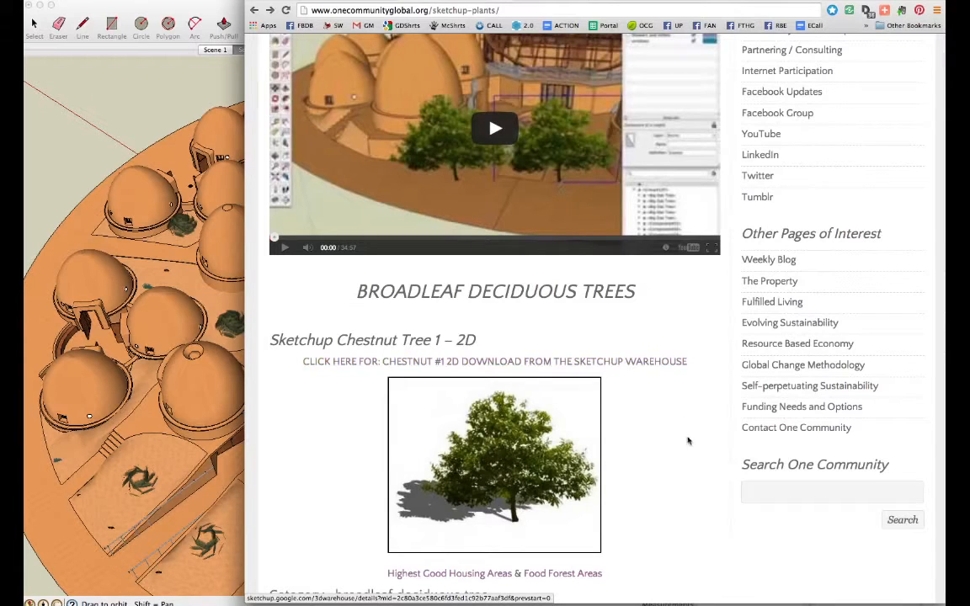
pyautogui.scroll(-2, 671, 492)
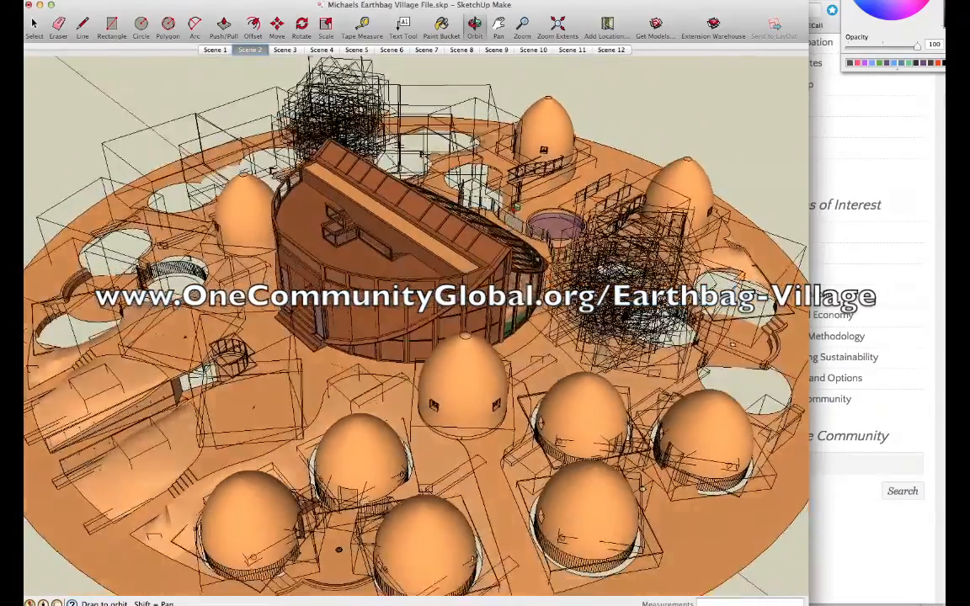
# Step: Examine the earthbag village model from several angles in SketchUp, and return to the plants archive page in the browser
pyautogui.moveTo(516, 207); pyautogui.dragTo(516, 169)
pyautogui.moveTo(252, 323)
pyautogui.mouseDown()
pyautogui.moveTo(369, 361)
pyautogui.moveTo(590, 387)
pyautogui.mouseUp()
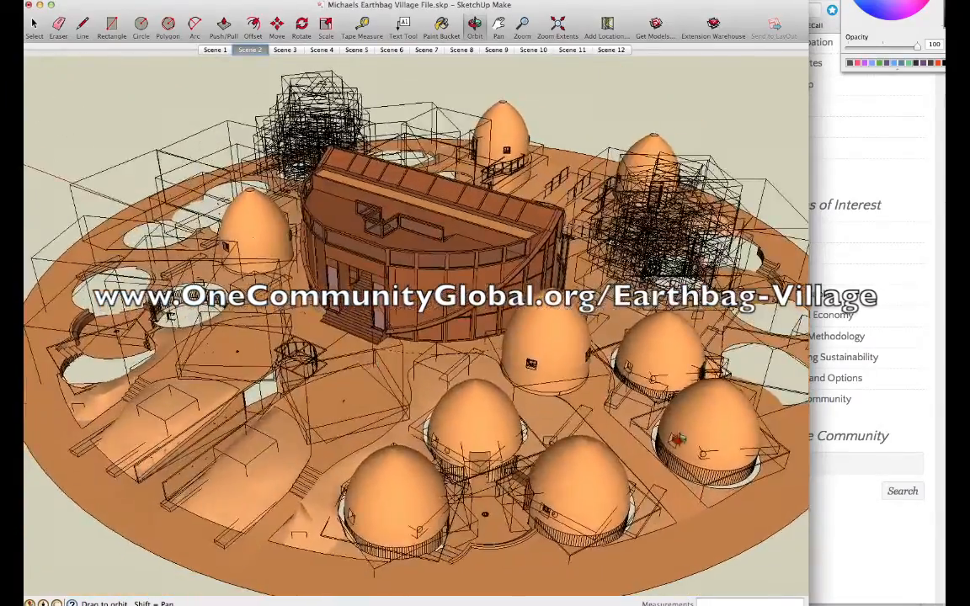
pyautogui.moveTo(535, 325); pyautogui.dragTo(533, 361)
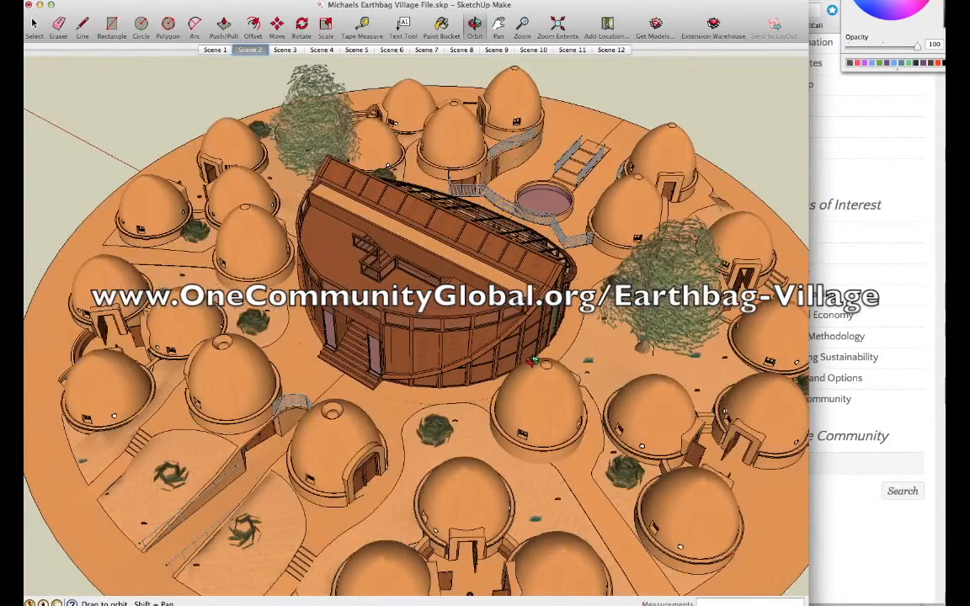
pyautogui.click(849, 542)
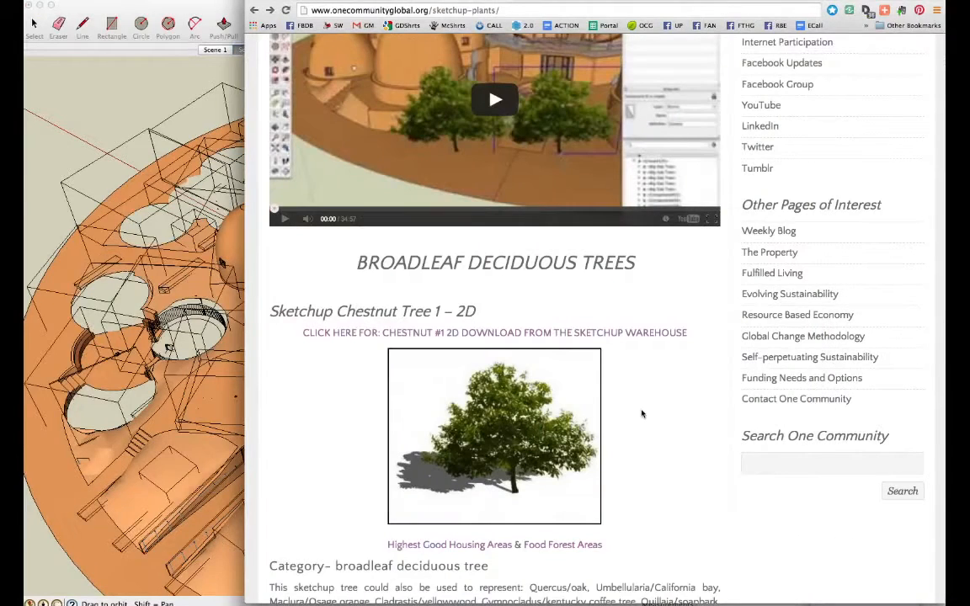
# Step: Read the Chestnut Tree 1 and Chestnut Tree 2 entries, including their categories and the plants they can represent
pyautogui.scroll(-4, 642, 413)
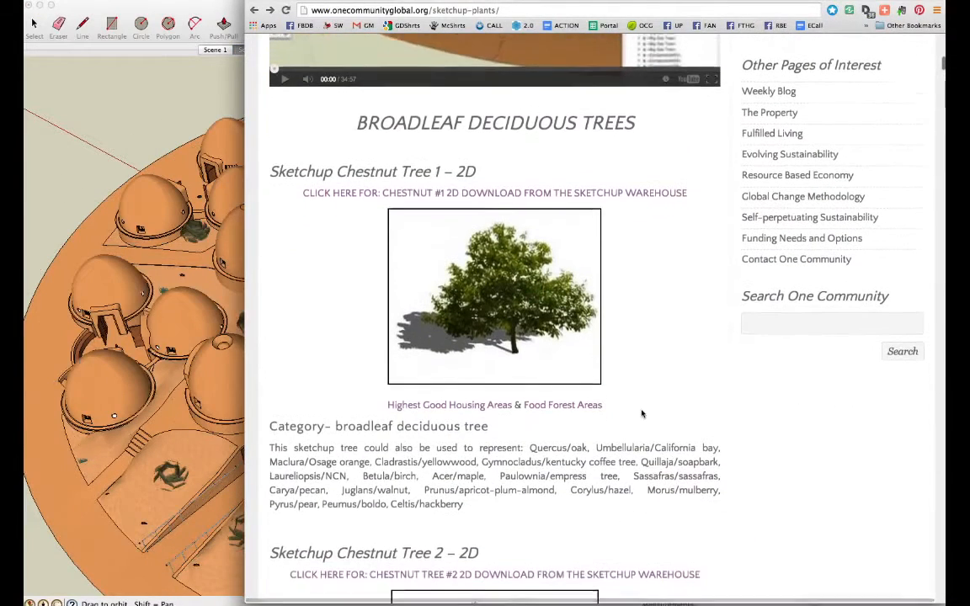
pyautogui.scroll(-2, 642, 413)
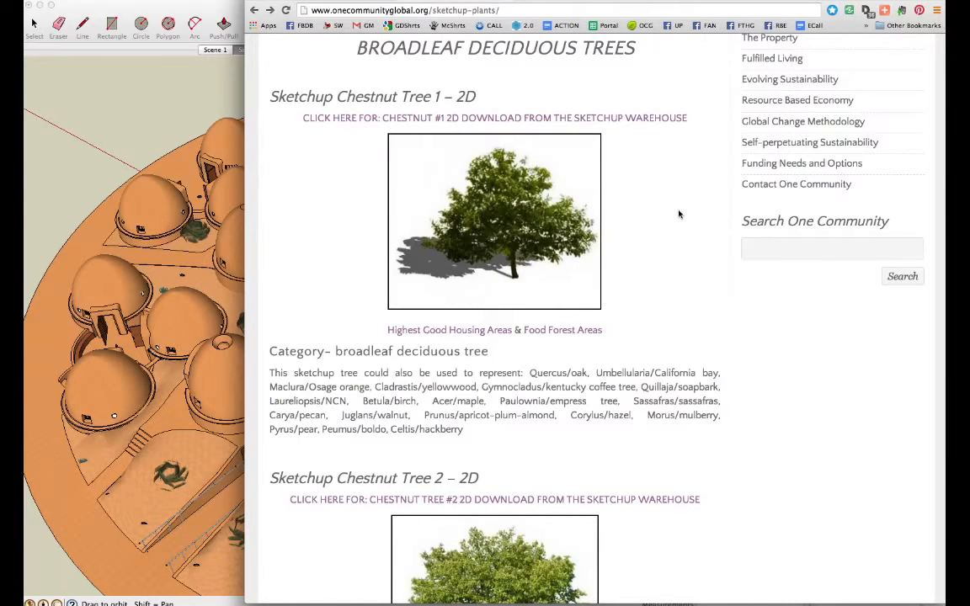
pyautogui.scroll(-3, 679, 214)
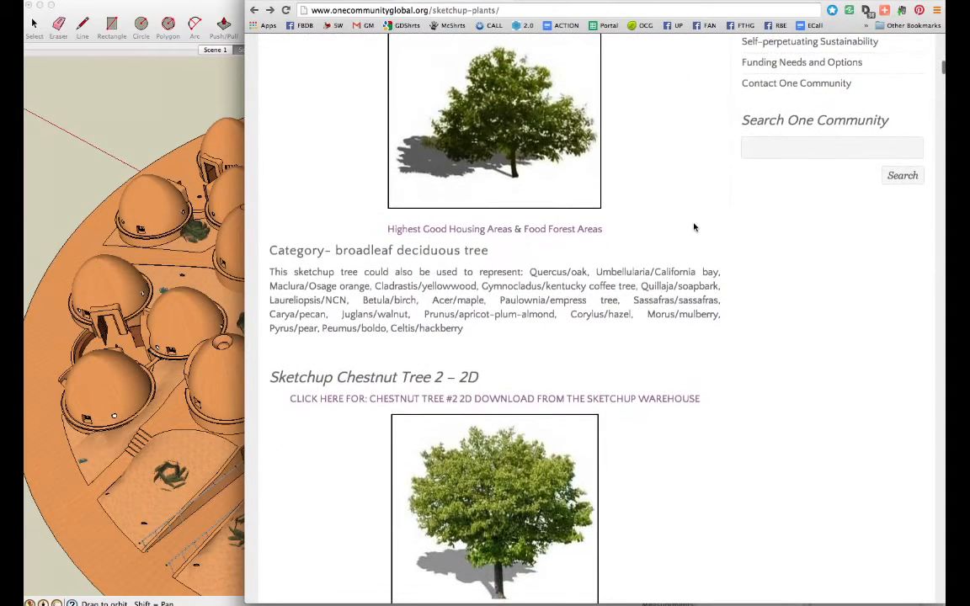
pyautogui.scroll(-3, 693, 224)
pyautogui.scroll(-1, 693, 224)
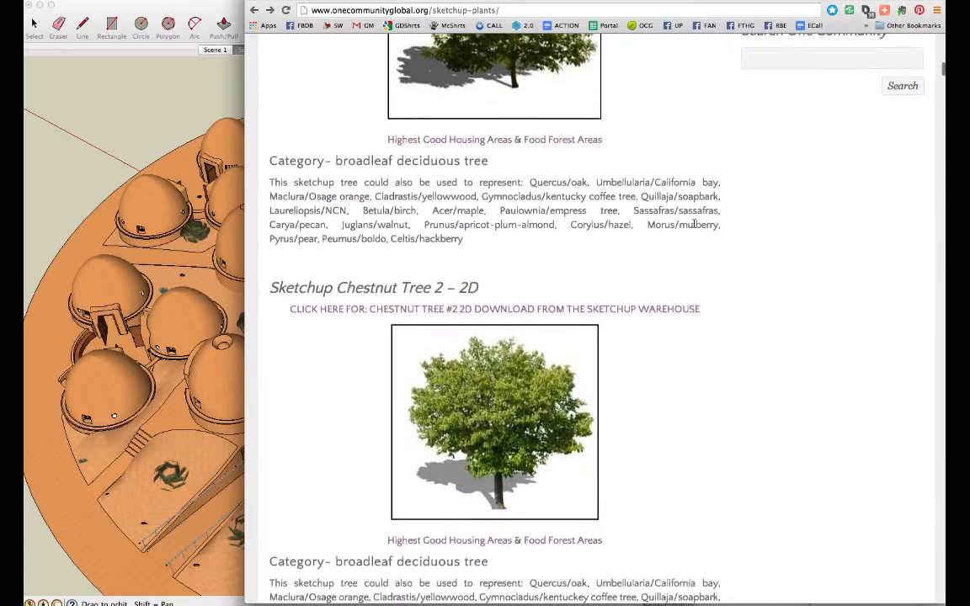
pyautogui.scroll(-1, 711, 388)
pyautogui.scroll(-3, 710, 388)
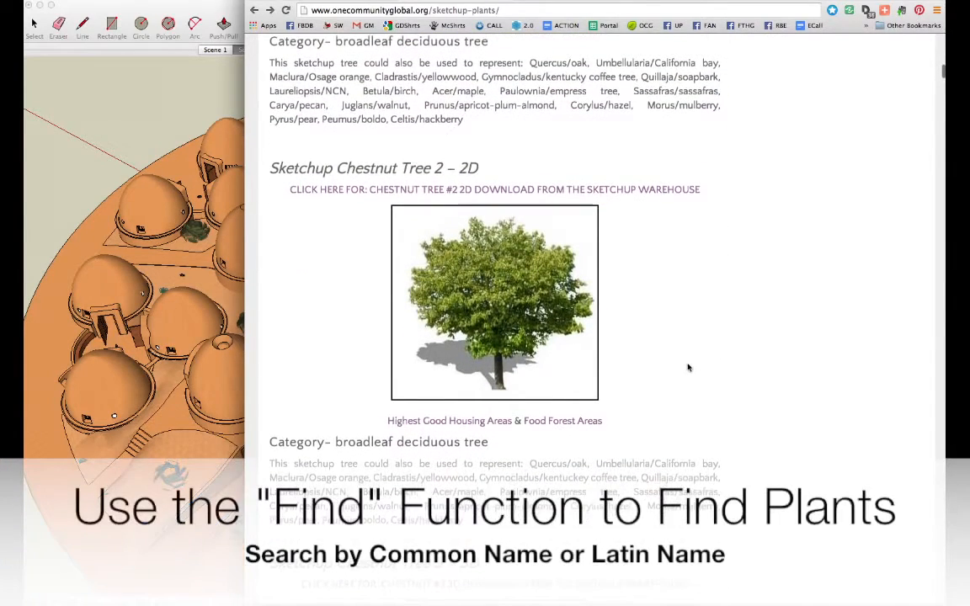
# Step: Search the page for "maple" and go through all the matching tree entries back to the first one
pyautogui.press('super+f')
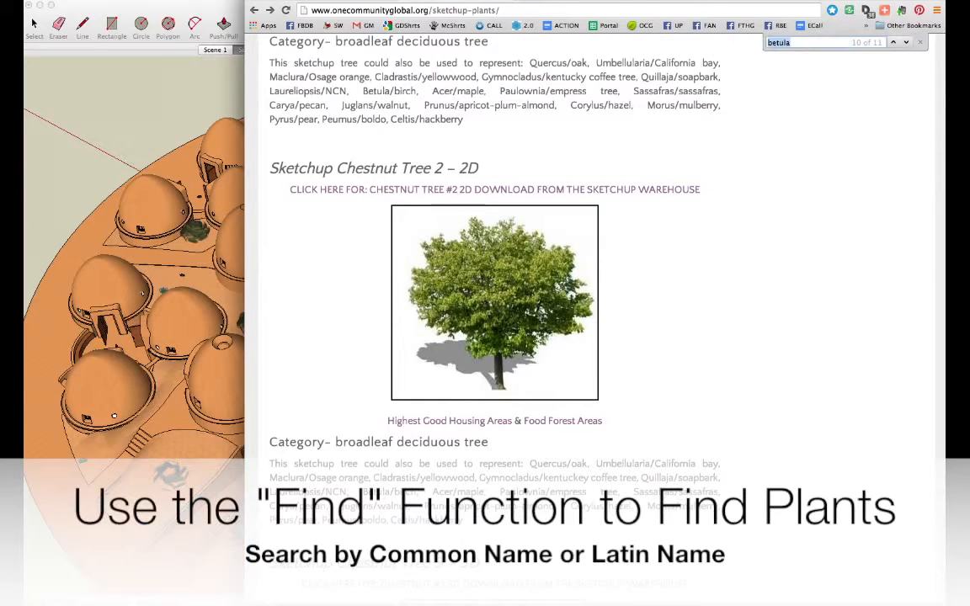
pyautogui.write('maple')
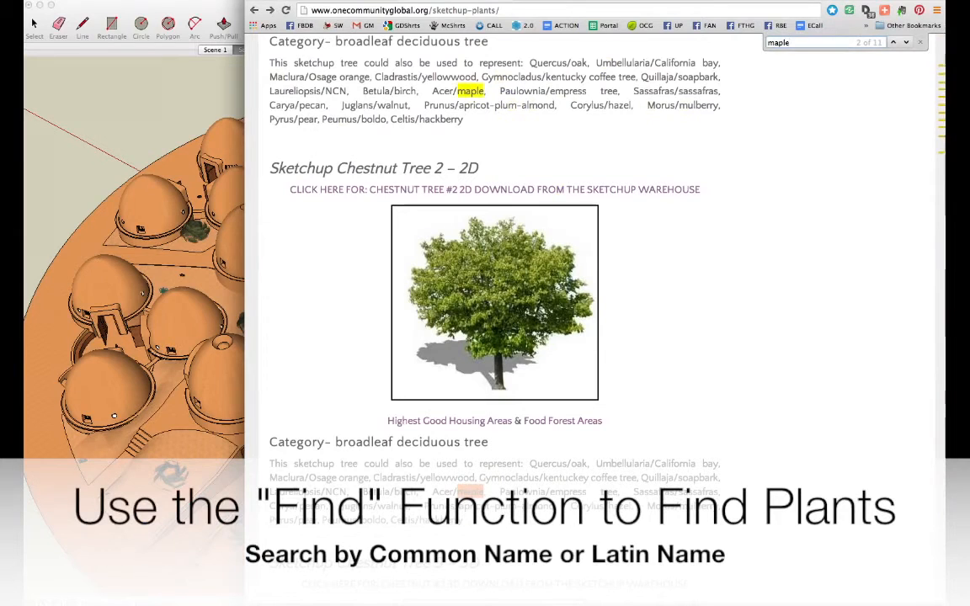
pyautogui.press('Return')
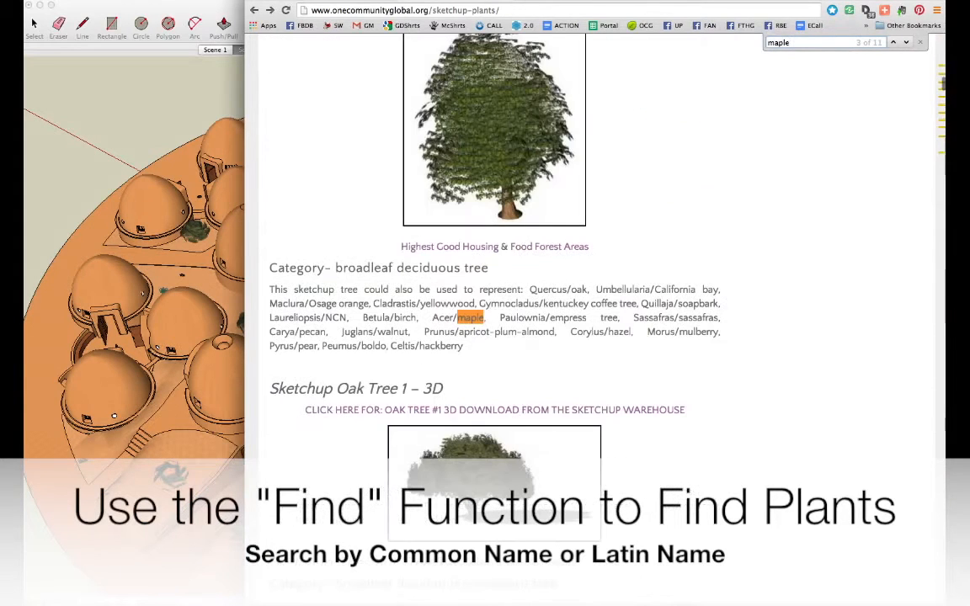
pyautogui.press('Return')
pyautogui.press('Return')
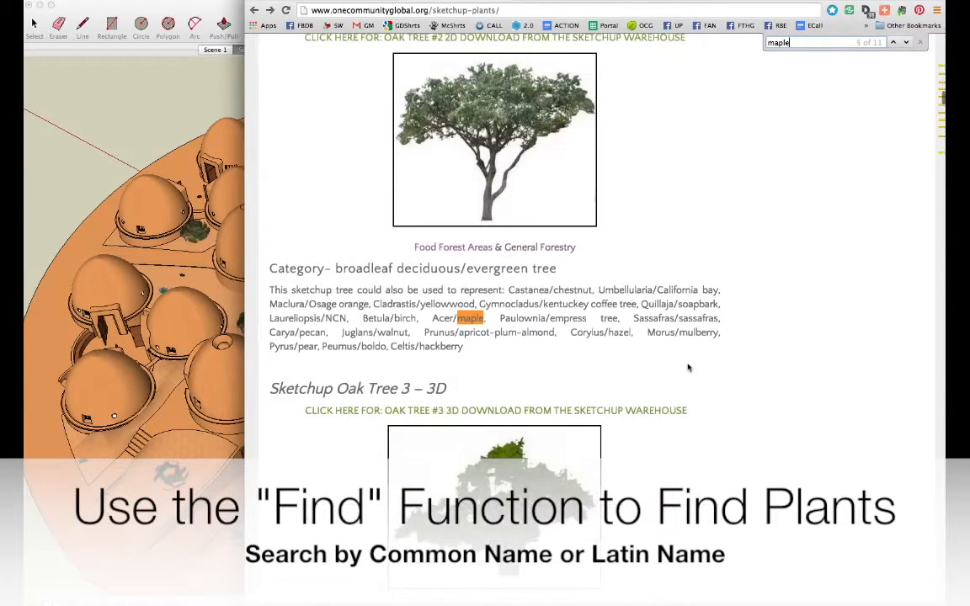
pyautogui.press('Return')
pyautogui.press('Return')
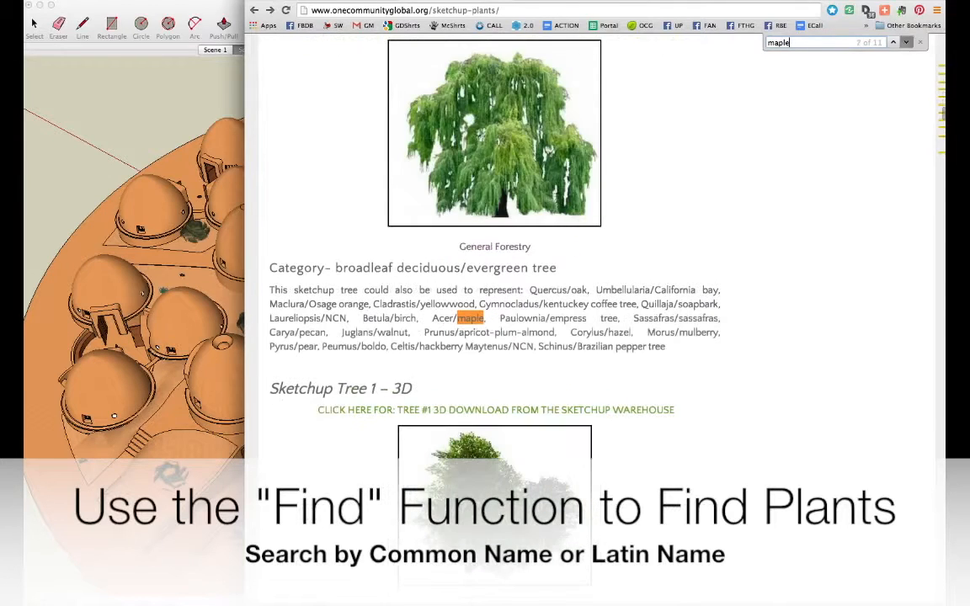
pyautogui.press('Return')
pyautogui.press('Return')
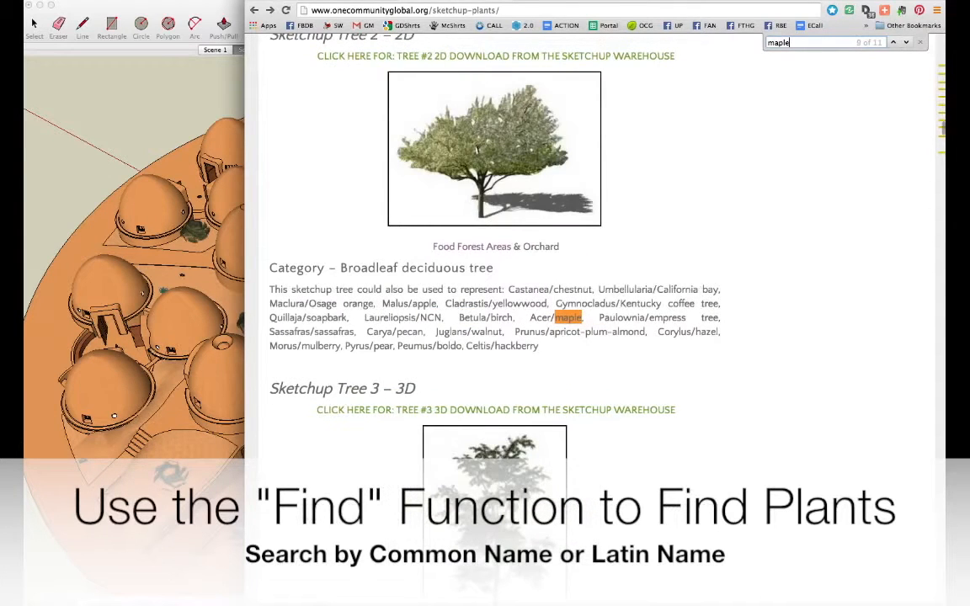
pyautogui.press('Return')
pyautogui.press('Return')
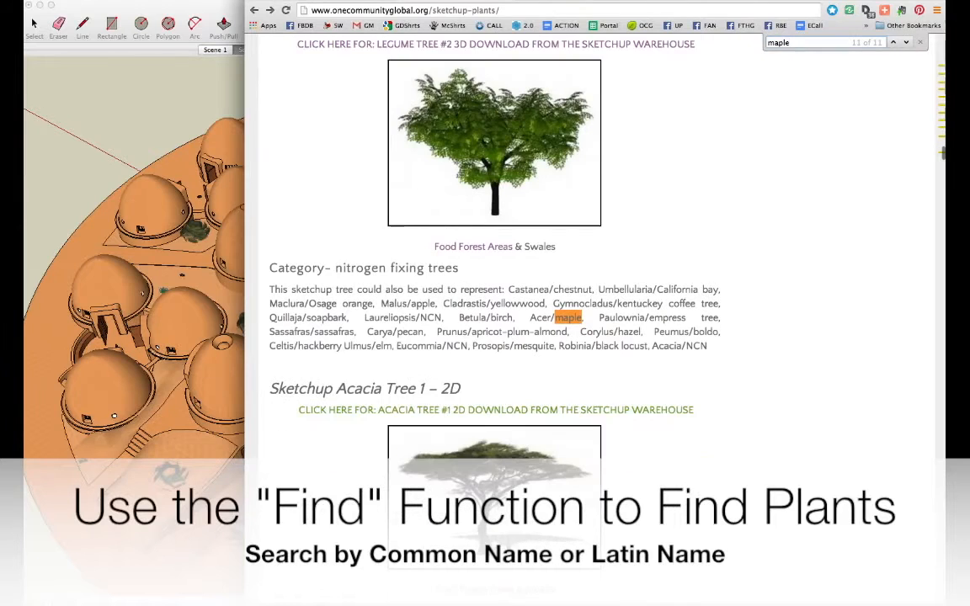
pyautogui.press('Return')
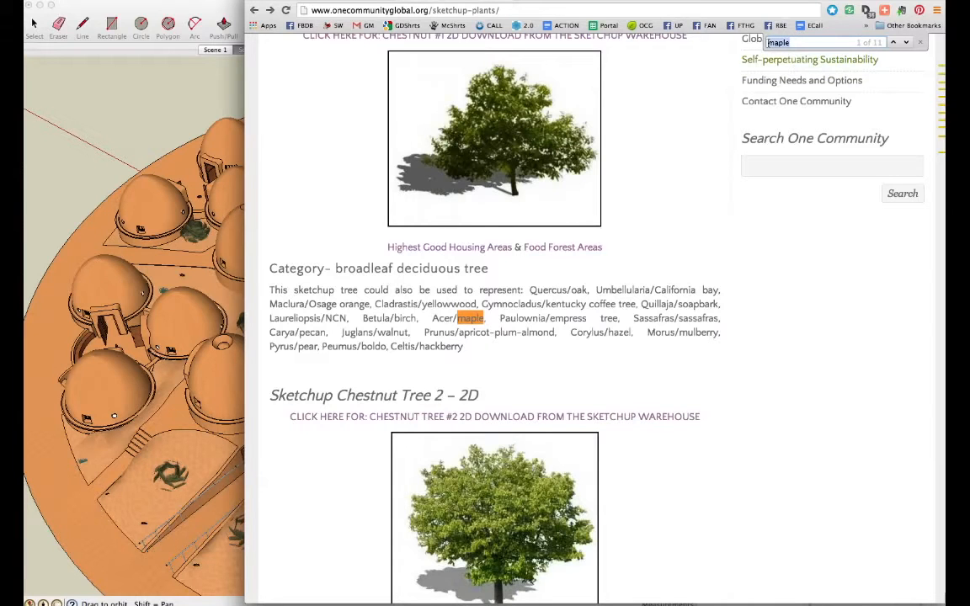
# Step: Search the page for the Latin name "acer" and step through the matching tree entries
pyautogui.write('acer')
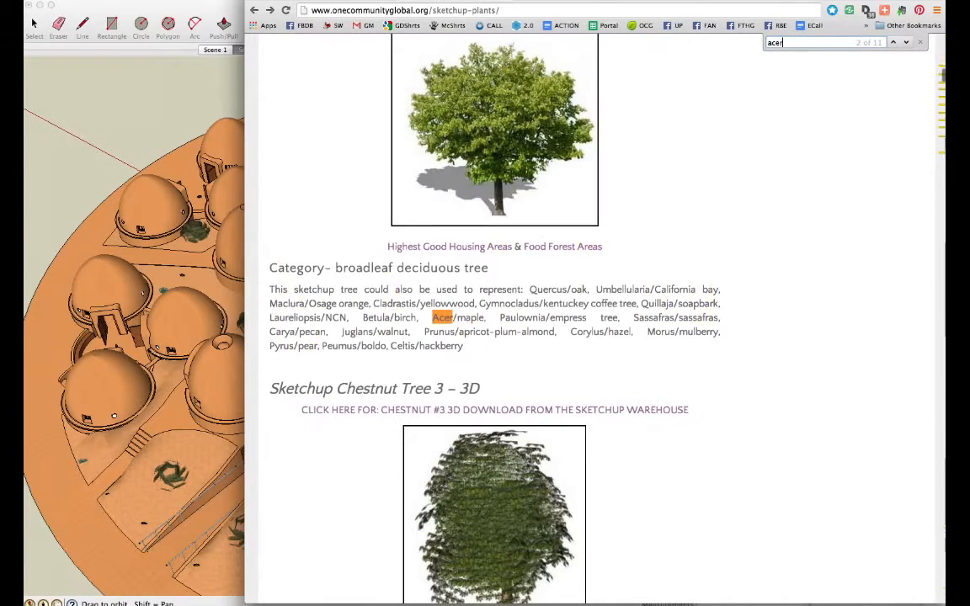
pyautogui.press('Return')
pyautogui.press('Return')
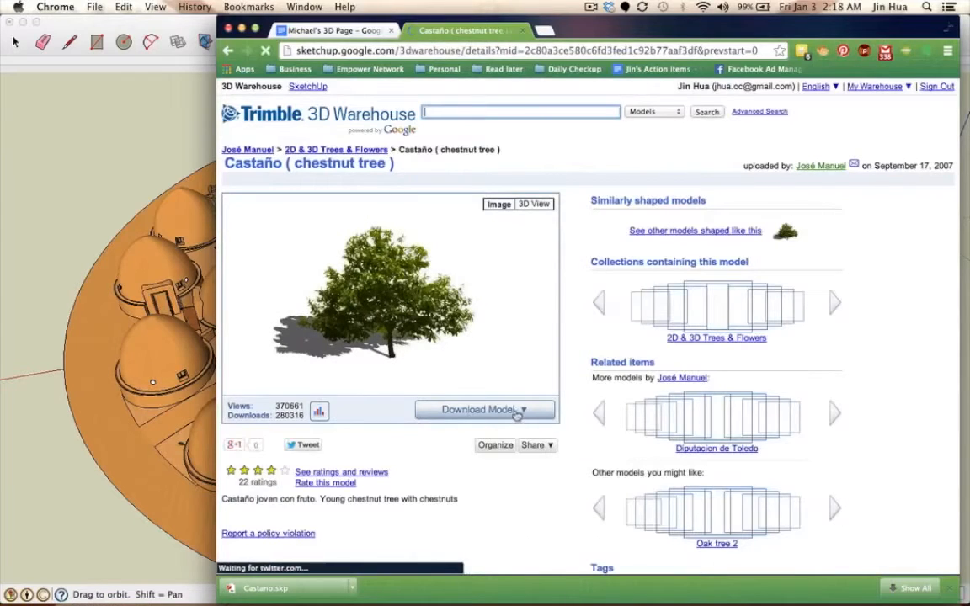
# Step: Download the chestnut tree's SketchUp 6 model to the Desktop as Castano.skp, replacing the existing file
pyautogui.click(494, 416)
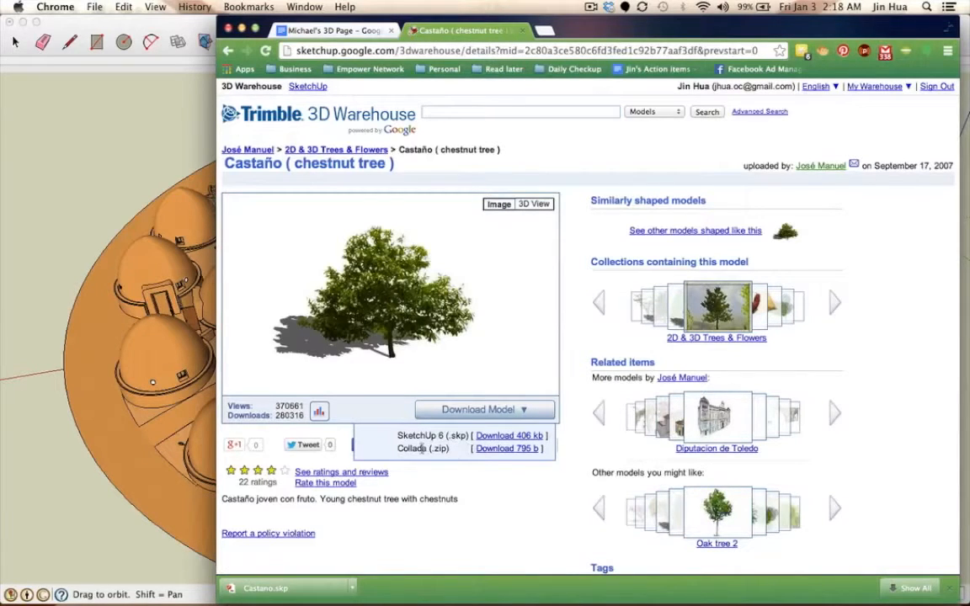
pyautogui.click(523, 436)
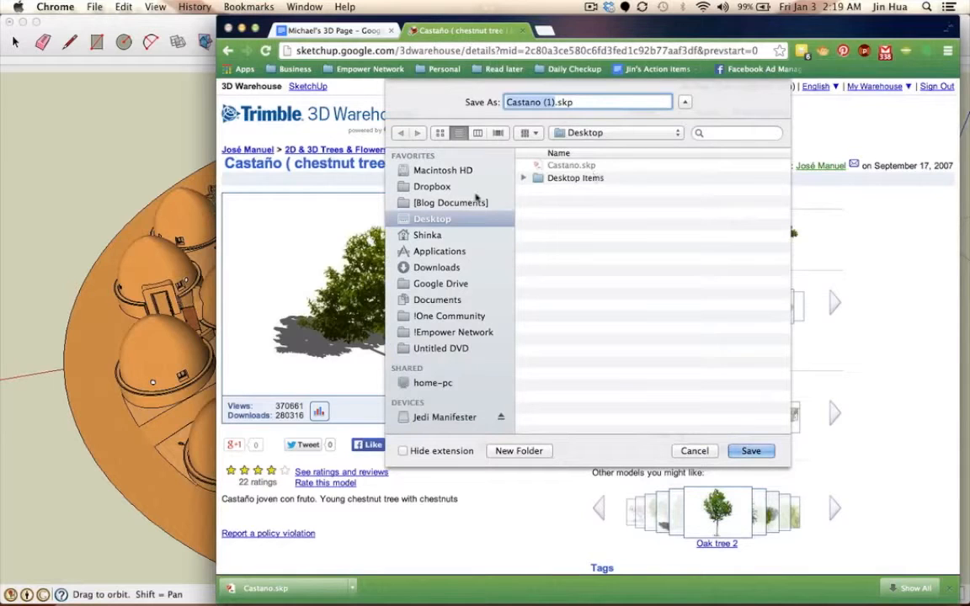
pyautogui.click(578, 166)
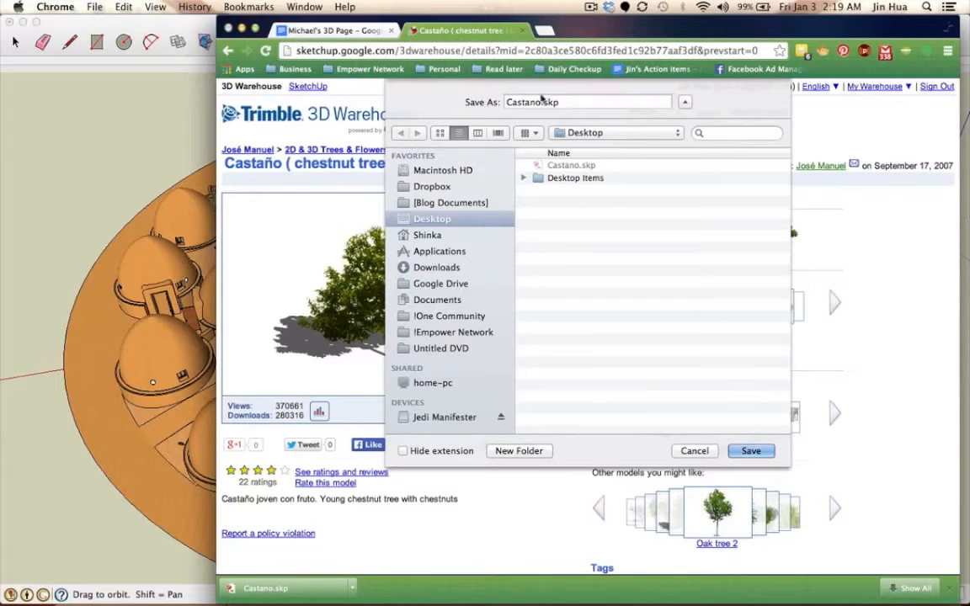
pyautogui.click(749, 451)
pyautogui.click(695, 161)
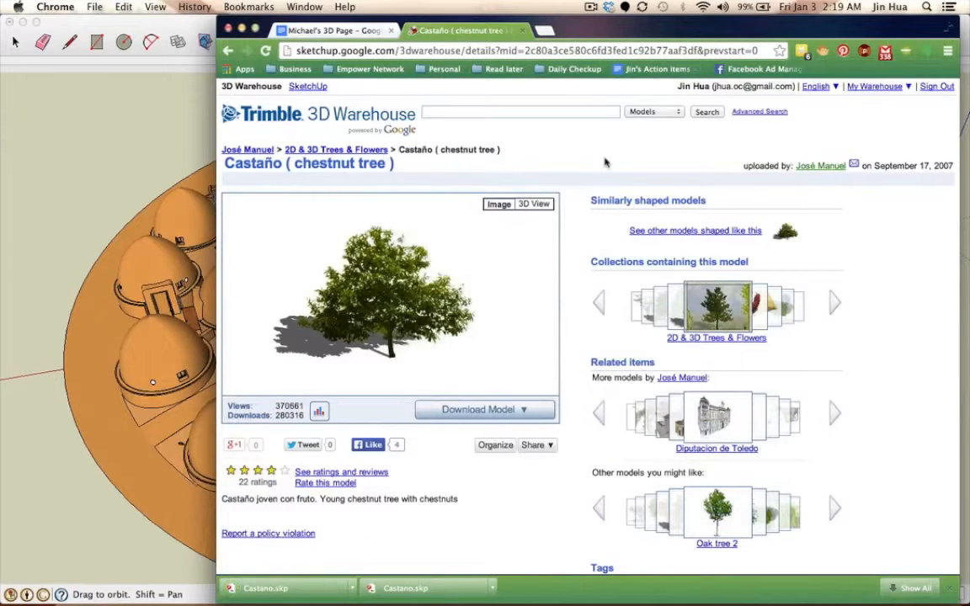
# Step: Open Castano.skp from the desktop in SketchUp and dismiss the version warning
pyautogui.press('F11')
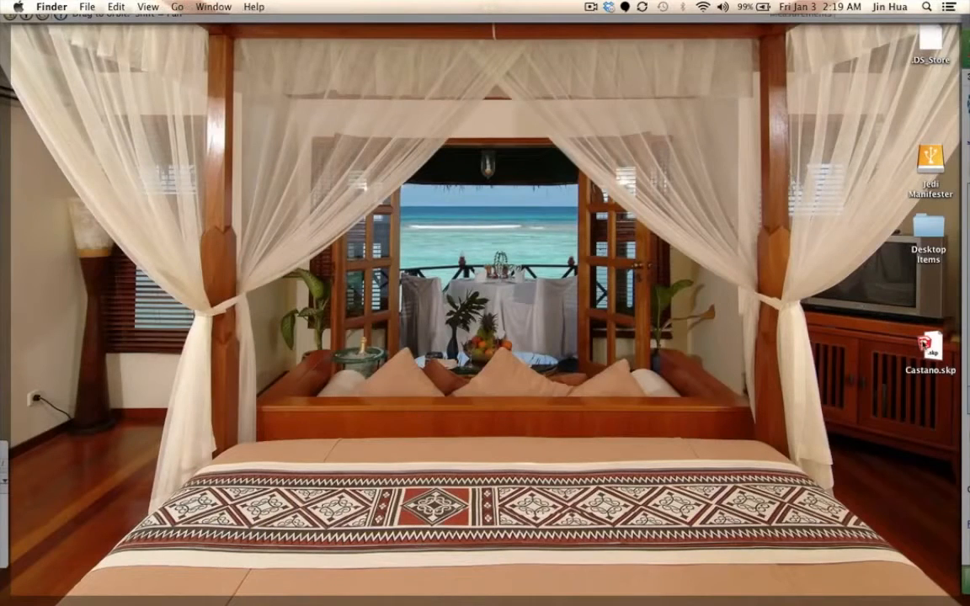
pyautogui.click(930, 347)
pyautogui.moveTo(931, 347); pyautogui.dragTo(789, 189)
pyautogui.doubleClick(785, 186)
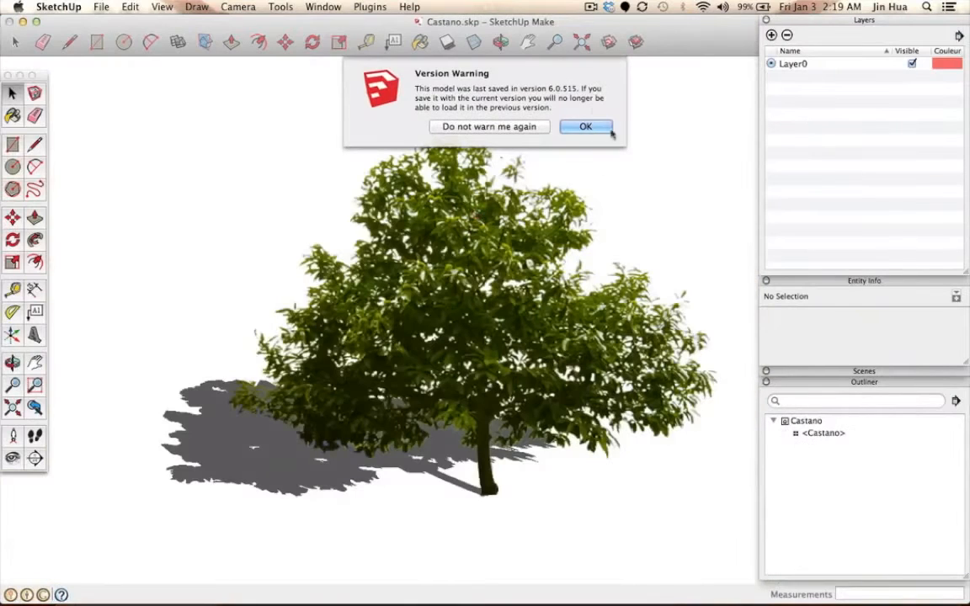
pyautogui.click(582, 128)
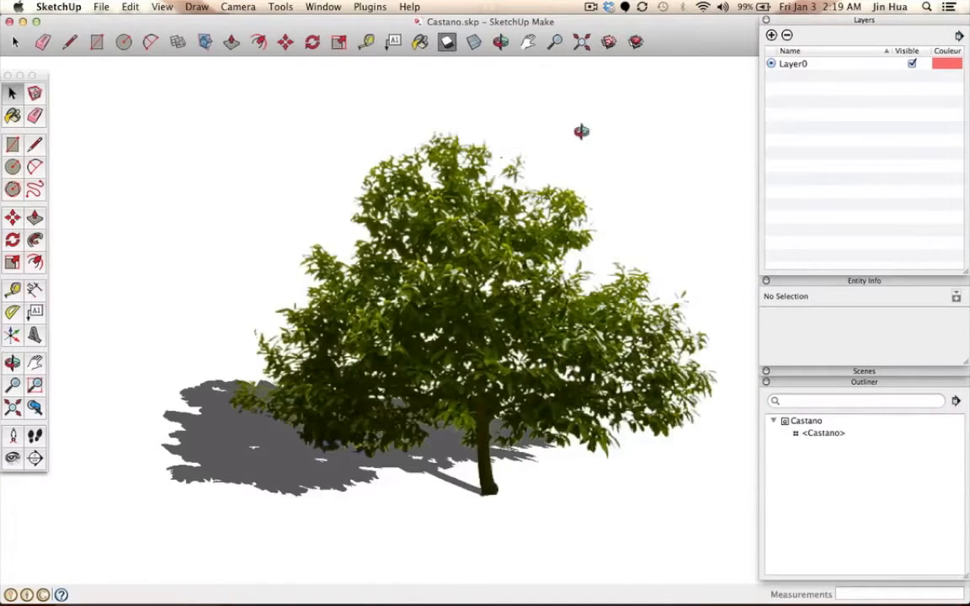
# Step: Select the Castano chestnut tree component and copy it to the clipboard
pyautogui.scroll(-4, 480, 309)
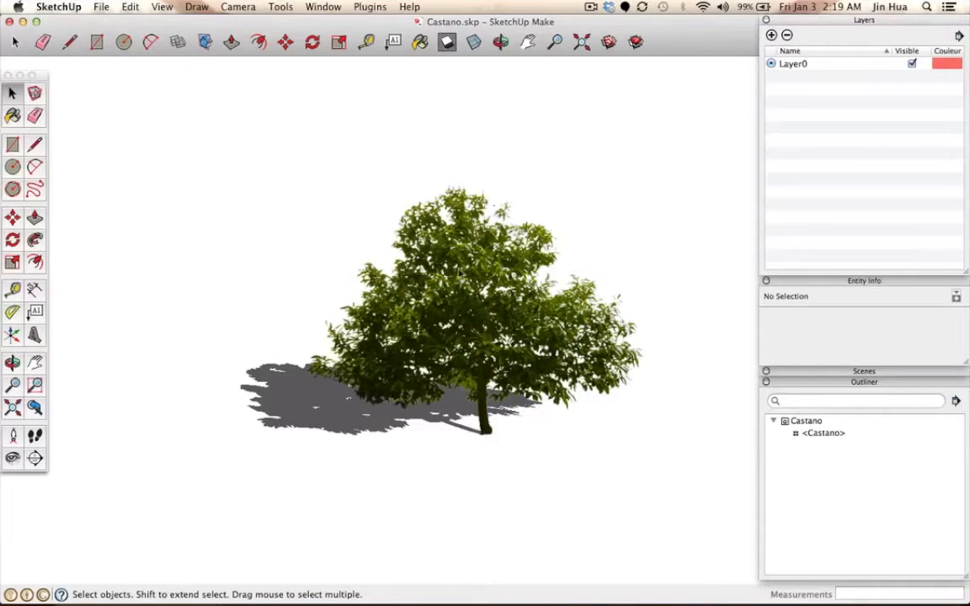
pyautogui.click(434, 252)
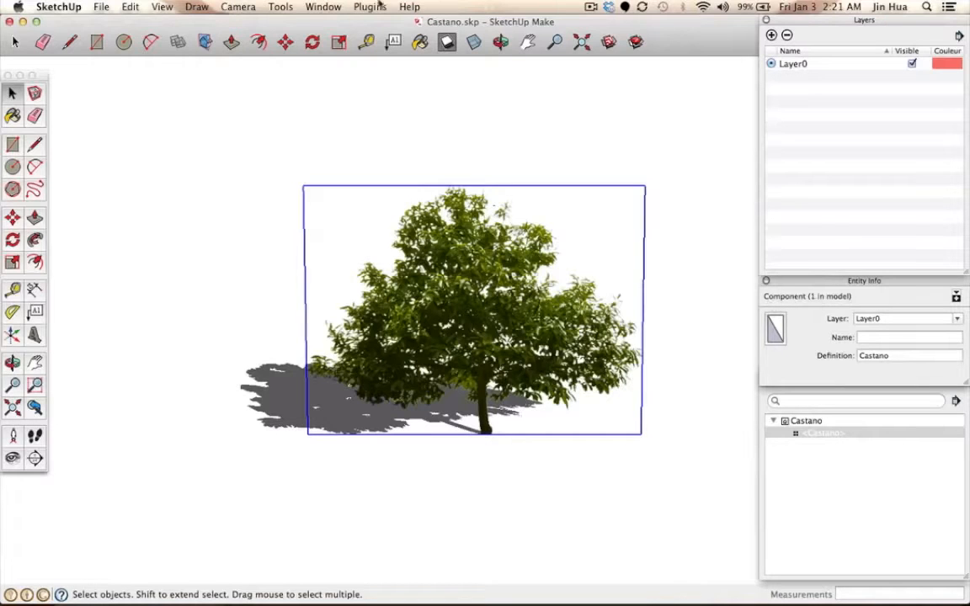
pyautogui.click(336, 6)
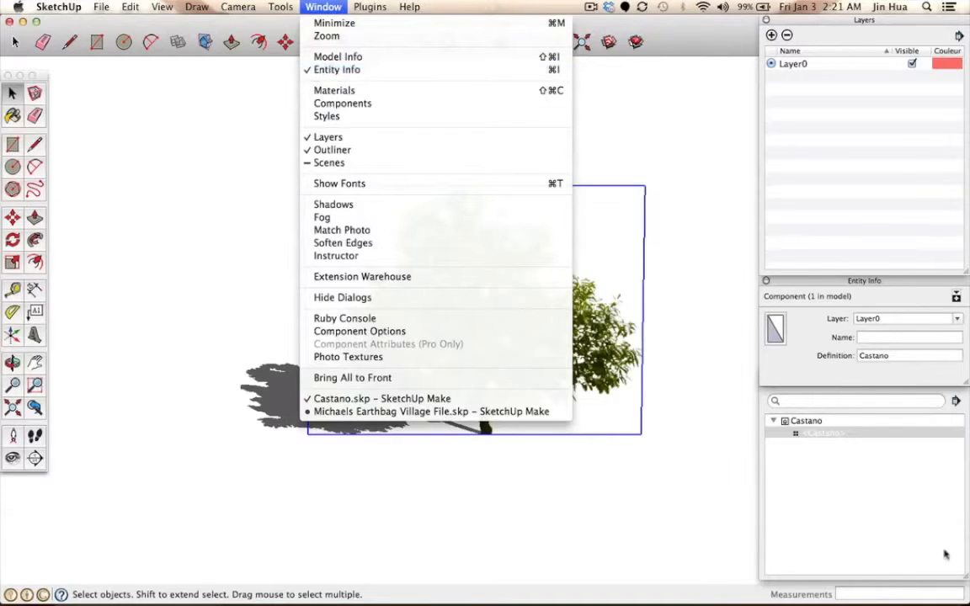
pyautogui.click(790, 259)
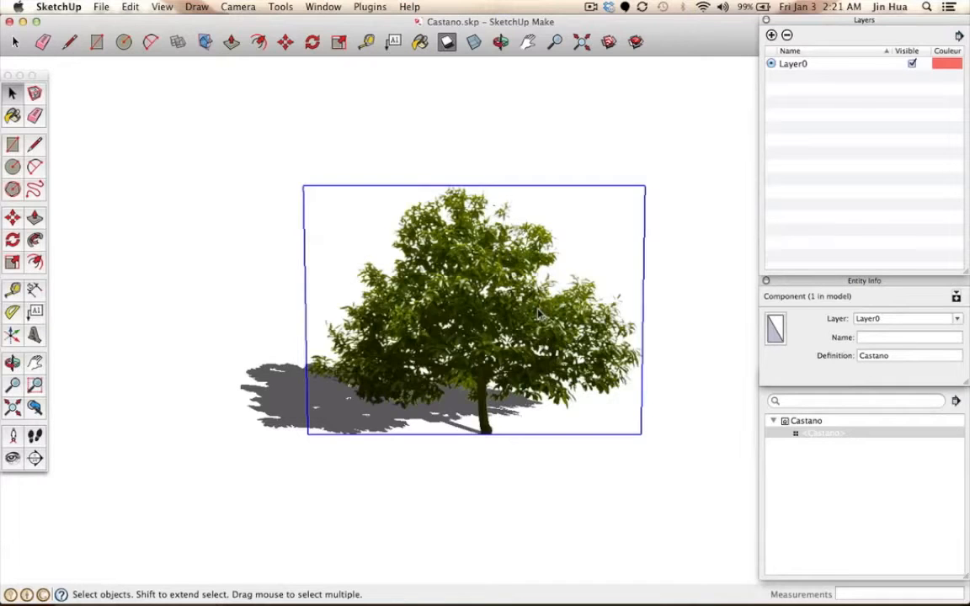
pyautogui.click(132, 7)
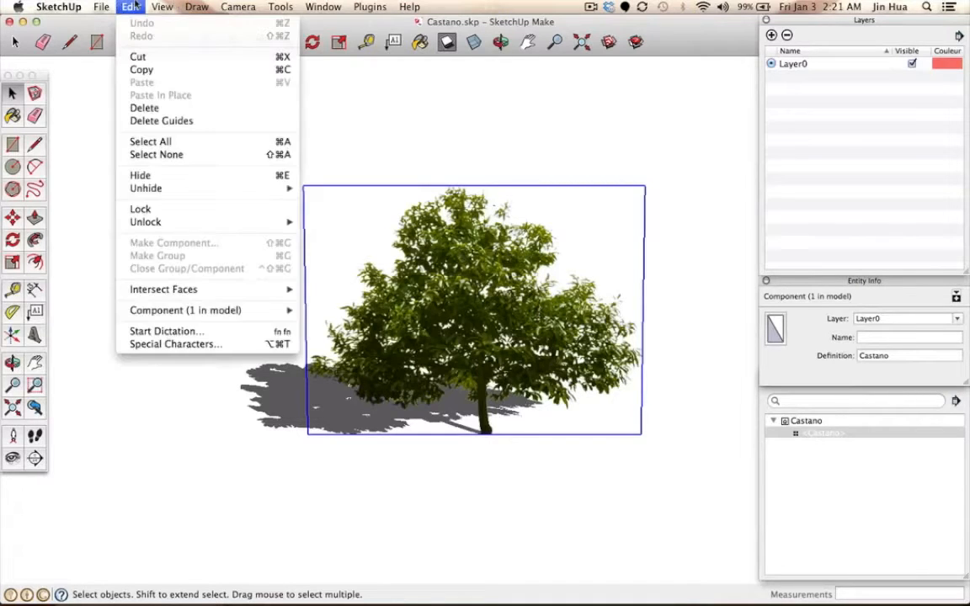
pyautogui.click(151, 71)
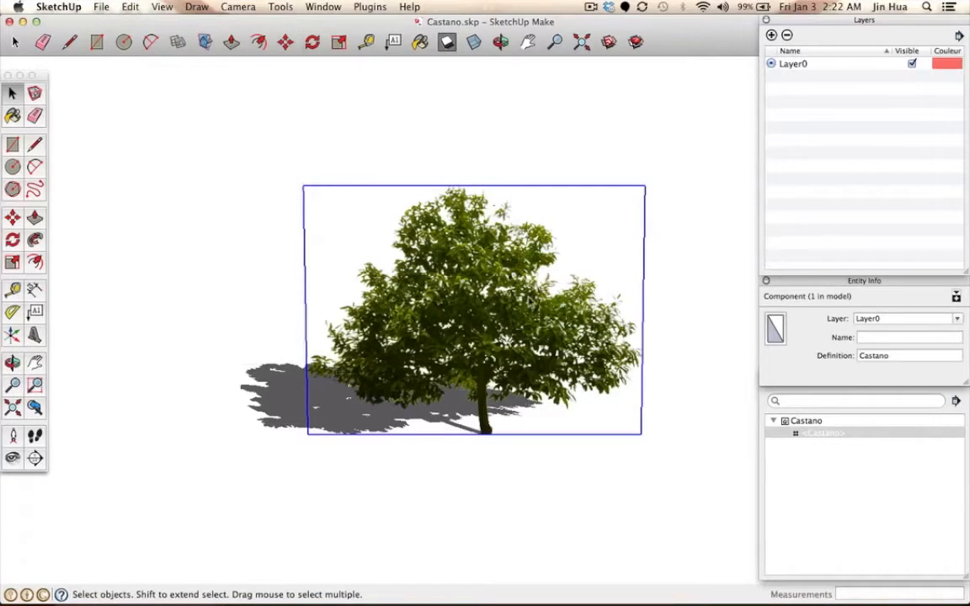
# Step: Switch to Michaels Earthbag Village File.skp and survey the village from several sides, ending at the open ground before the round pool
pyautogui.hotkey('ctrl', 'Up')
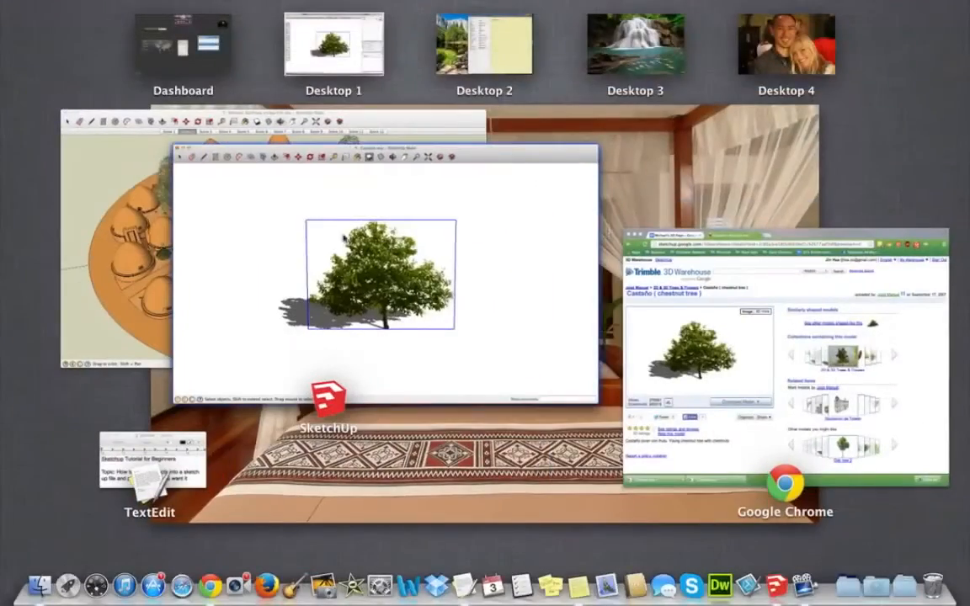
pyautogui.click(137, 195)
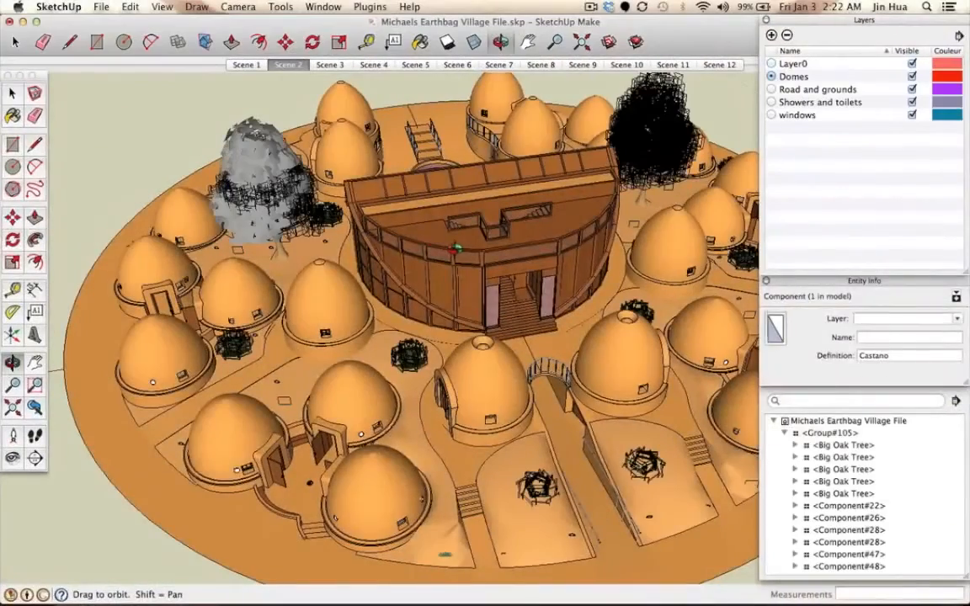
pyautogui.moveTo(455, 250); pyautogui.dragTo(554, 304)
pyautogui.moveTo(363, 348); pyautogui.dragTo(310, 347)
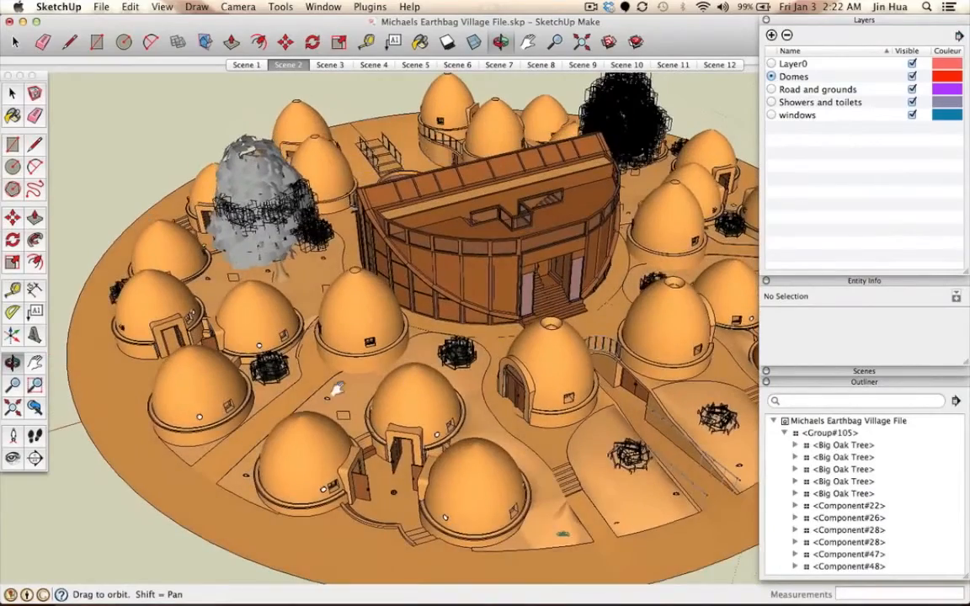
pyautogui.moveTo(341, 392); pyautogui.dragTo(341, 392)
pyautogui.moveTo(454, 385); pyautogui.dragTo(650, 459)
pyautogui.moveTo(561, 321); pyautogui.dragTo(648, 260)
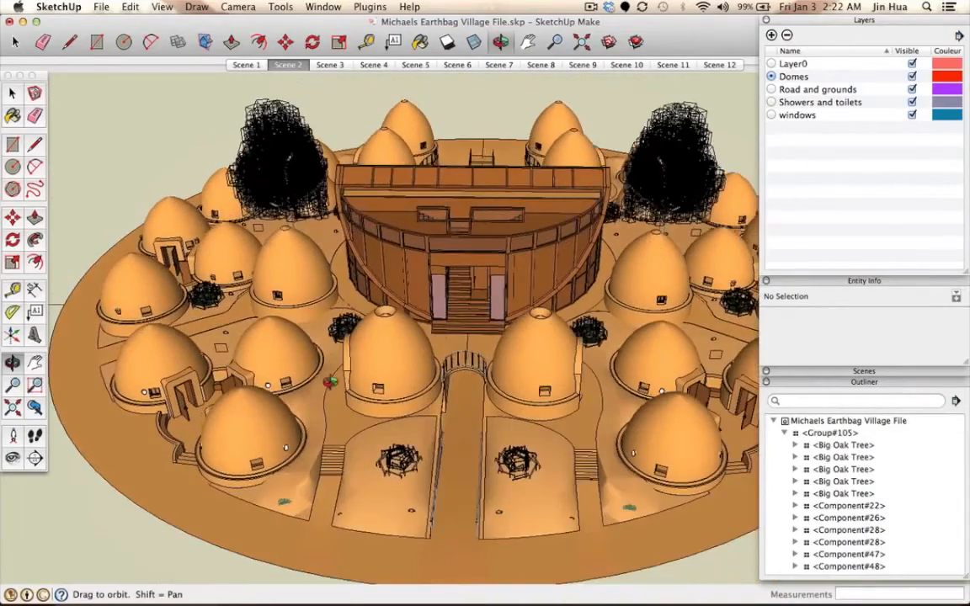
pyautogui.scroll(2, 330, 381)
pyautogui.moveTo(229, 350); pyautogui.dragTo(427, 336)
pyautogui.scroll(5, 422, 371)
pyautogui.keyDown('shift'); pyautogui.moveTo(395, 425); pyautogui.dragTo(353, 526); pyautogui.keyUp('shift')
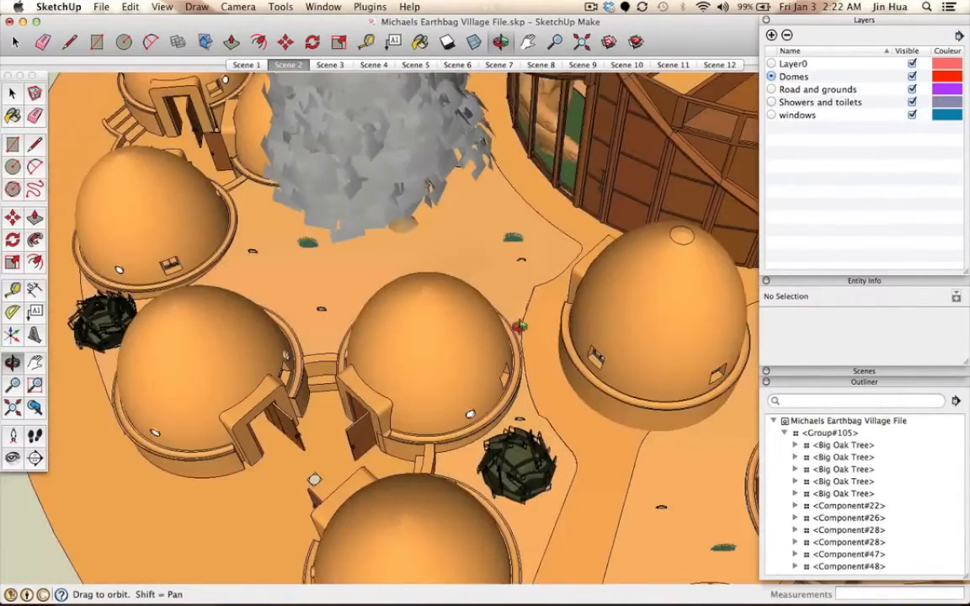
pyautogui.scroll(-10, 519, 327)
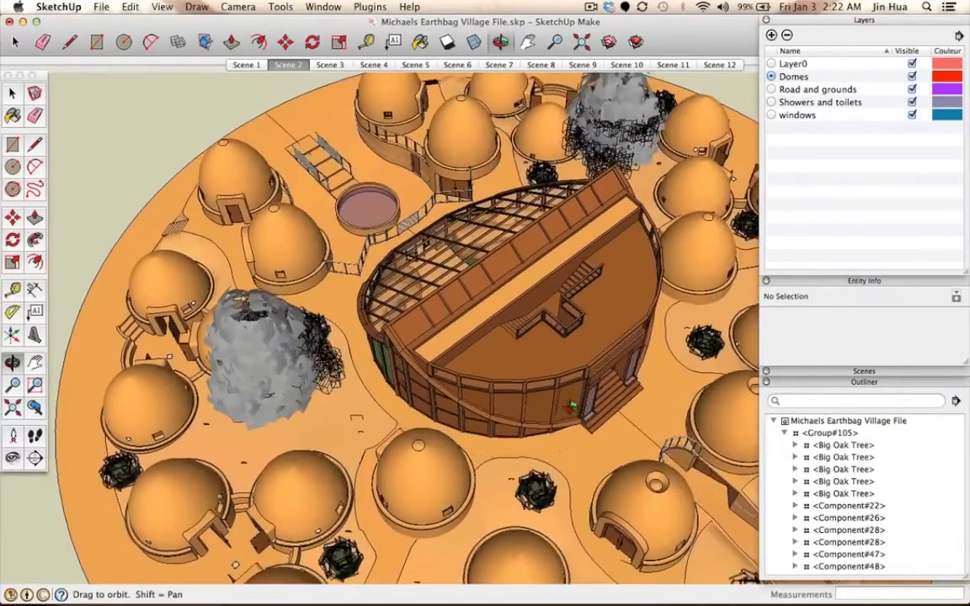
pyautogui.moveTo(572, 407); pyautogui.dragTo(338, 294)
pyautogui.moveTo(570, 277); pyautogui.dragTo(419, 445)
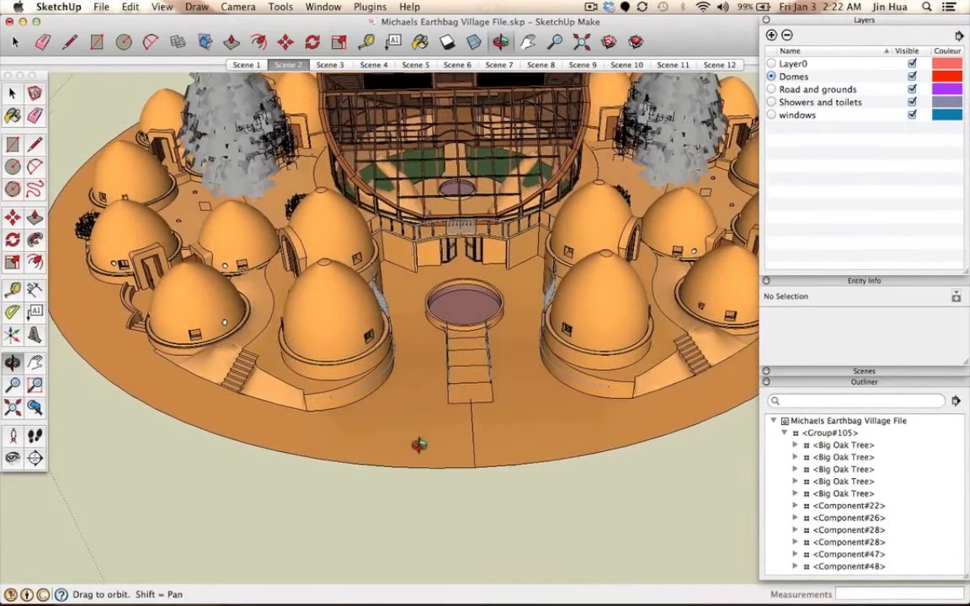
# Step: Paste the copied chestnut tree onto the ground beside the ramp in front of the round pool
pyautogui.press('super+v')
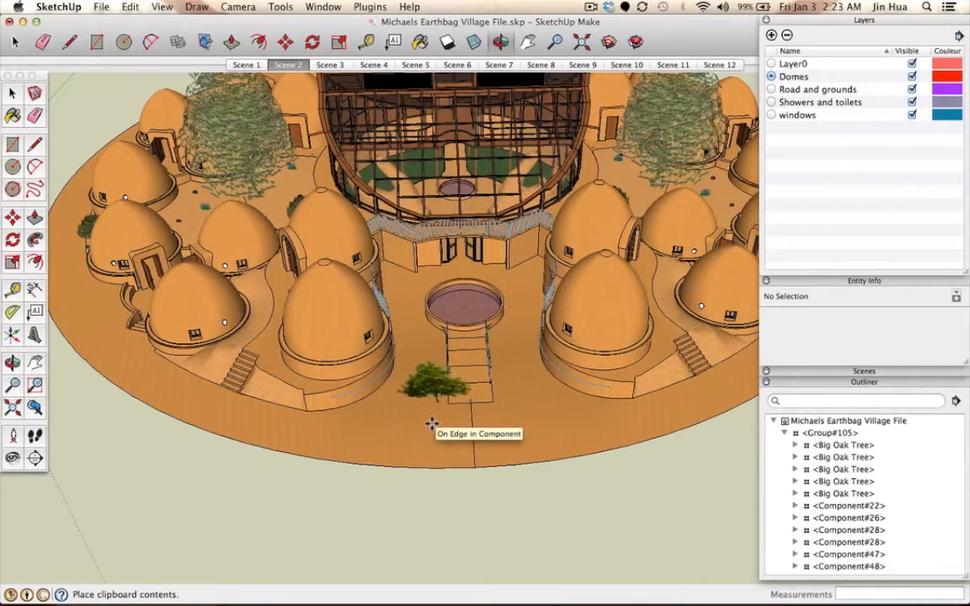
pyautogui.press('Escape')
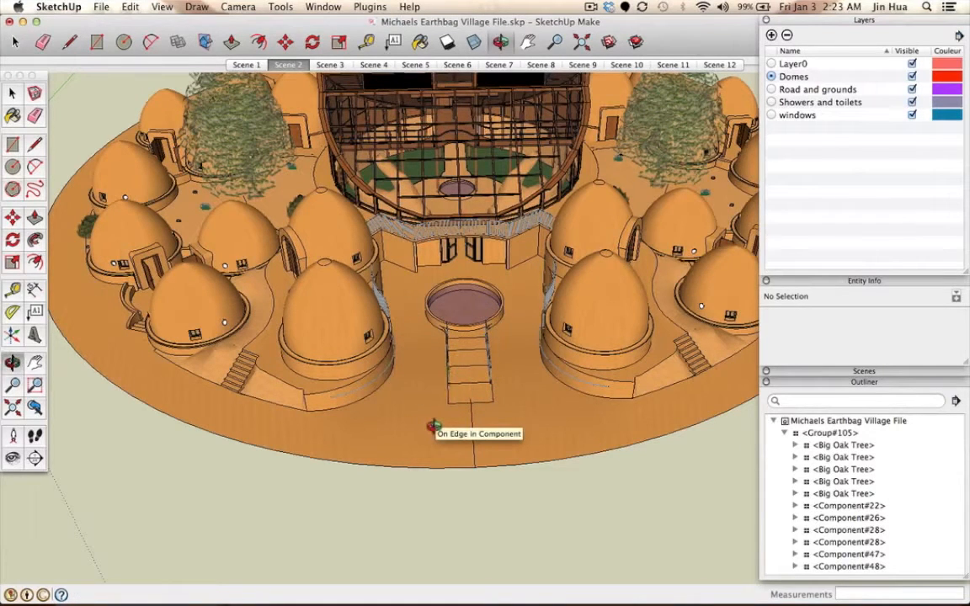
pyautogui.click(131, 7)
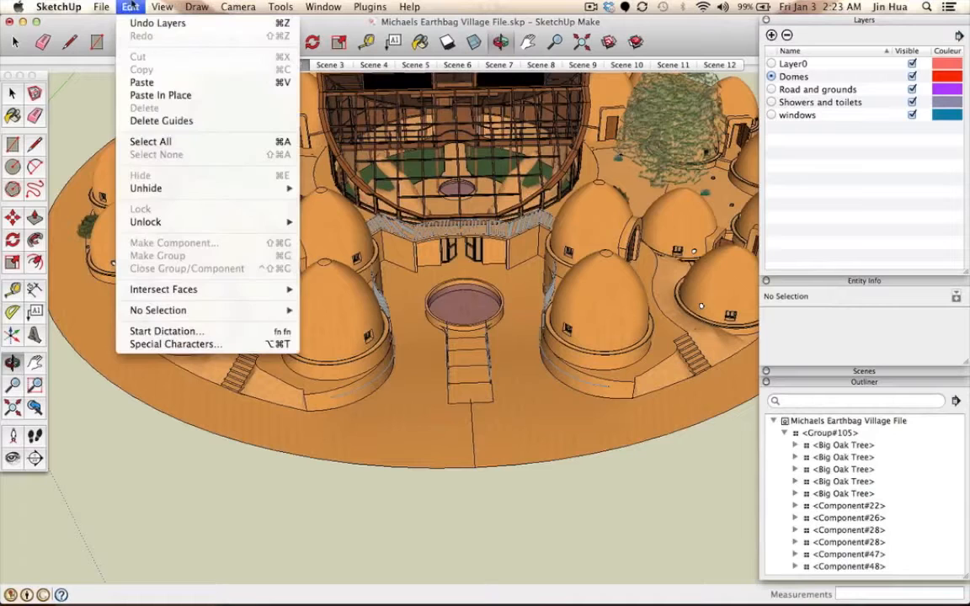
pyautogui.click(163, 83)
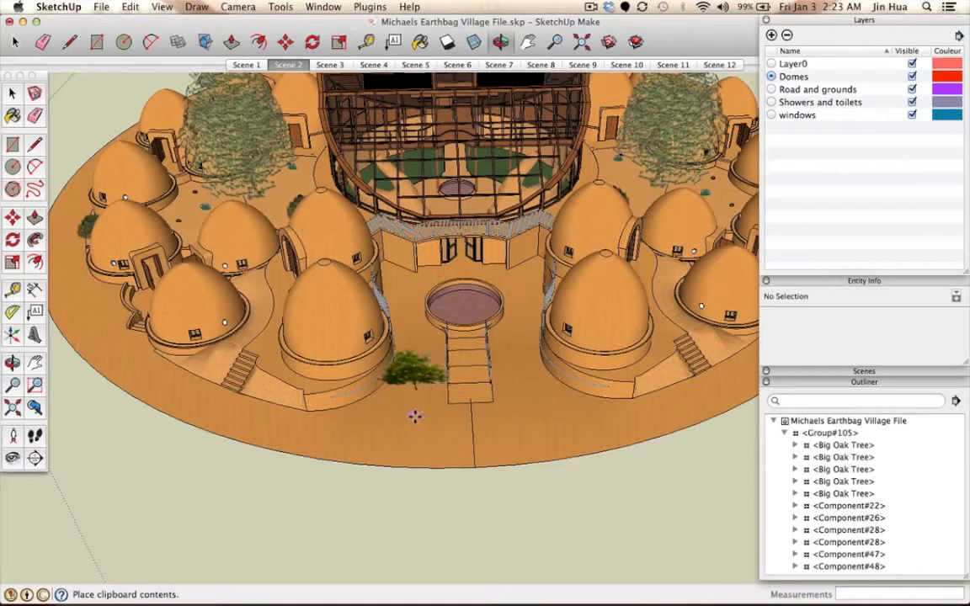
pyautogui.click(415, 417)
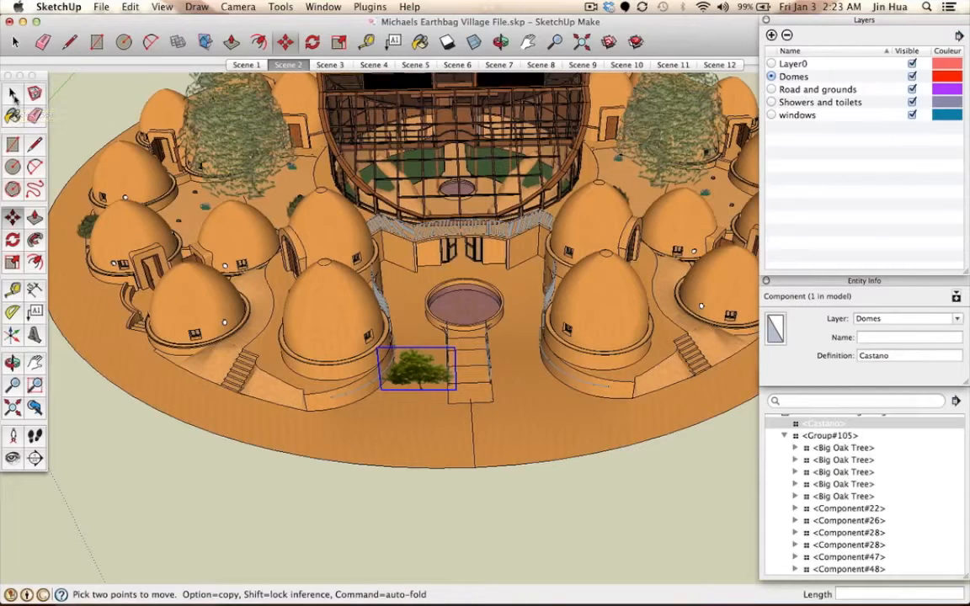
# Step: Check how the village is grouped by selecting each half of the domes, and reselect the pasted chestnut tree
pyautogui.click(13, 96)
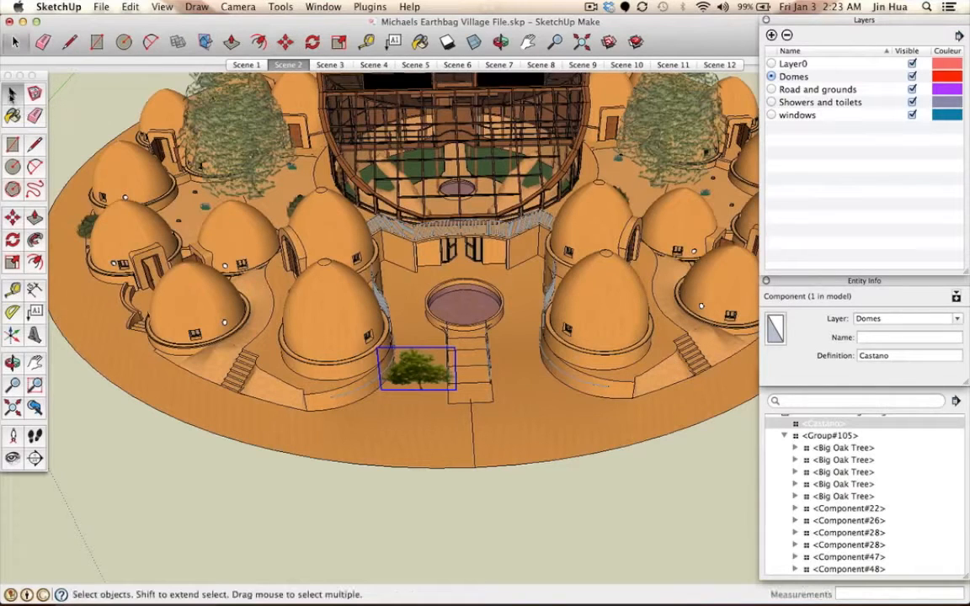
pyautogui.click(321, 315)
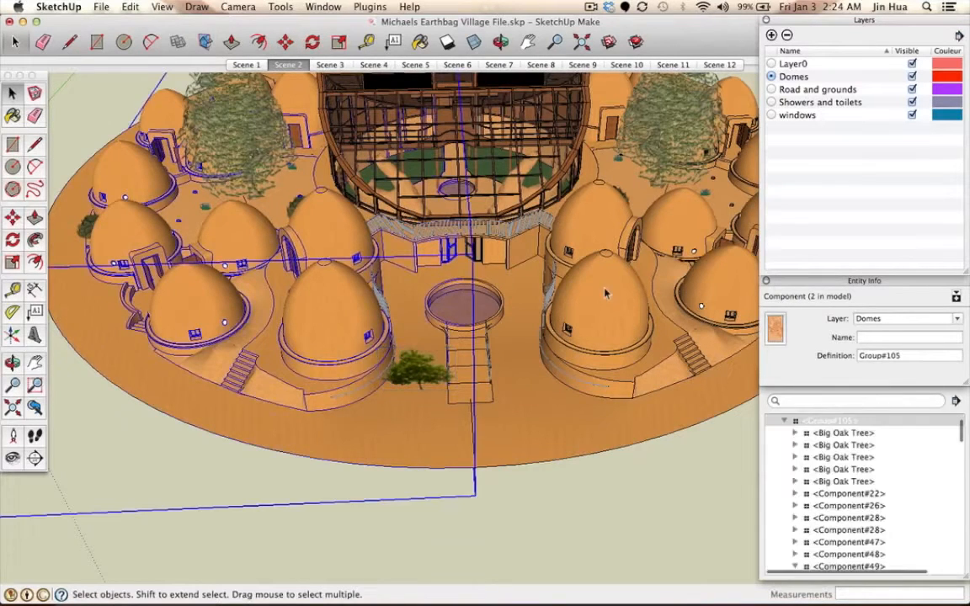
pyautogui.click(327, 310)
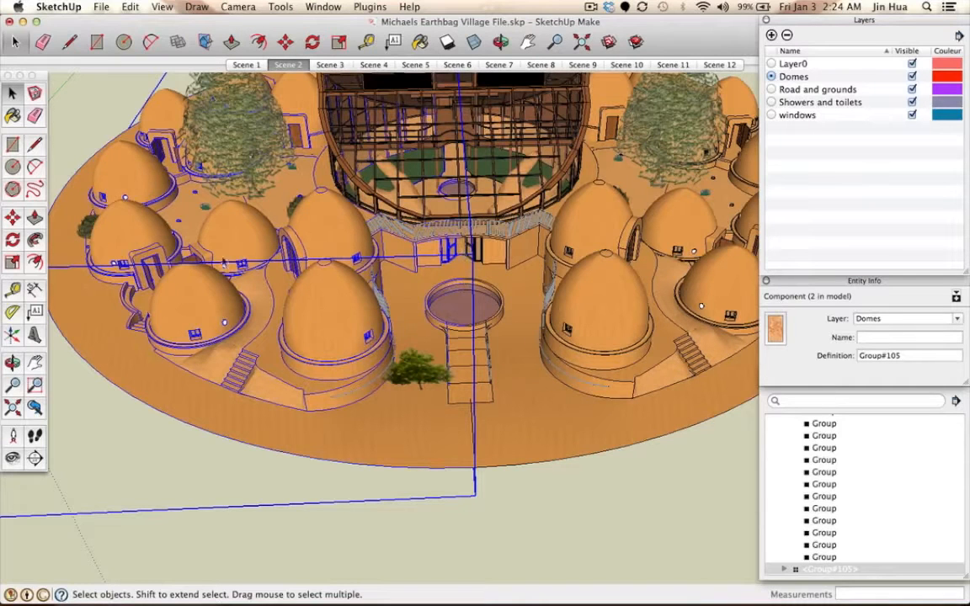
pyautogui.click(645, 255)
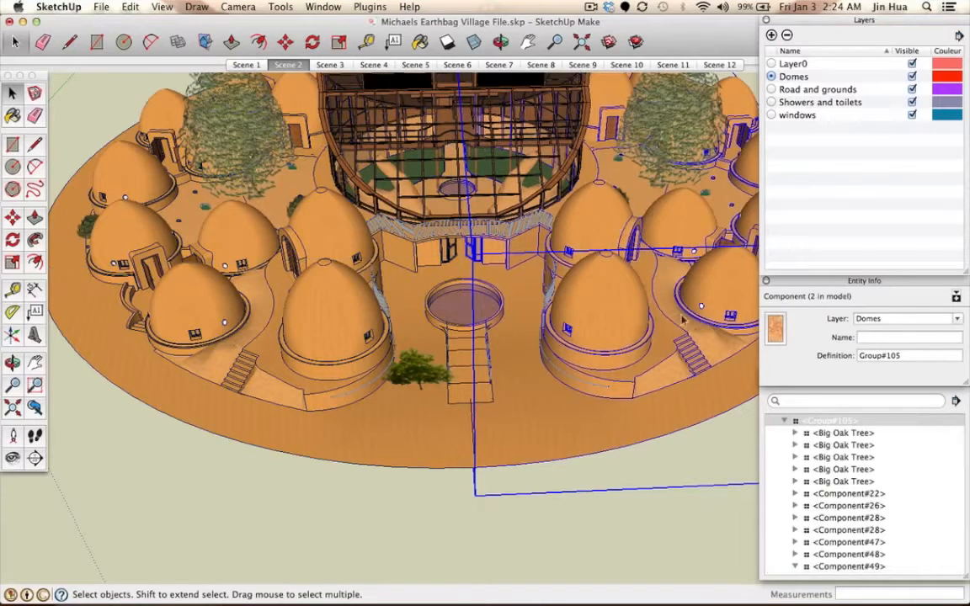
pyautogui.click(414, 371)
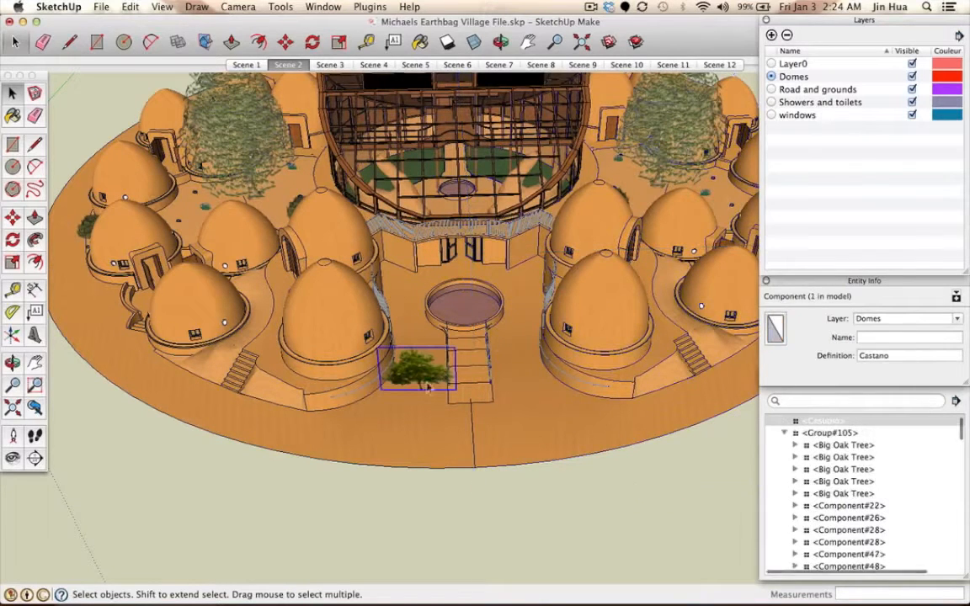
pyautogui.click(433, 460)
pyautogui.click(415, 367)
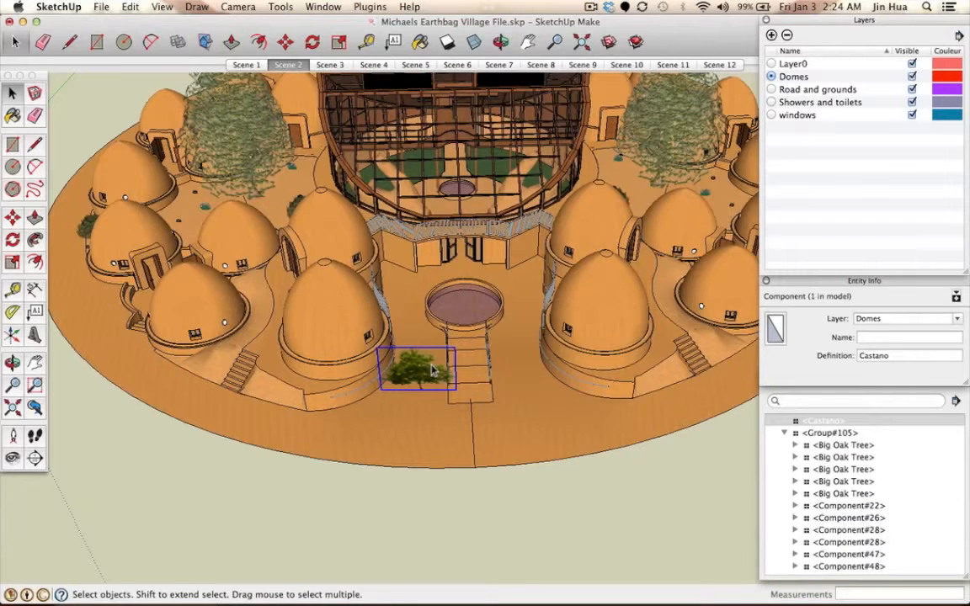
# Step: Inspect the pasted chestnut tree's size against the nearby domes at closer and wider zoom levels
pyautogui.scroll(5, 432, 369)
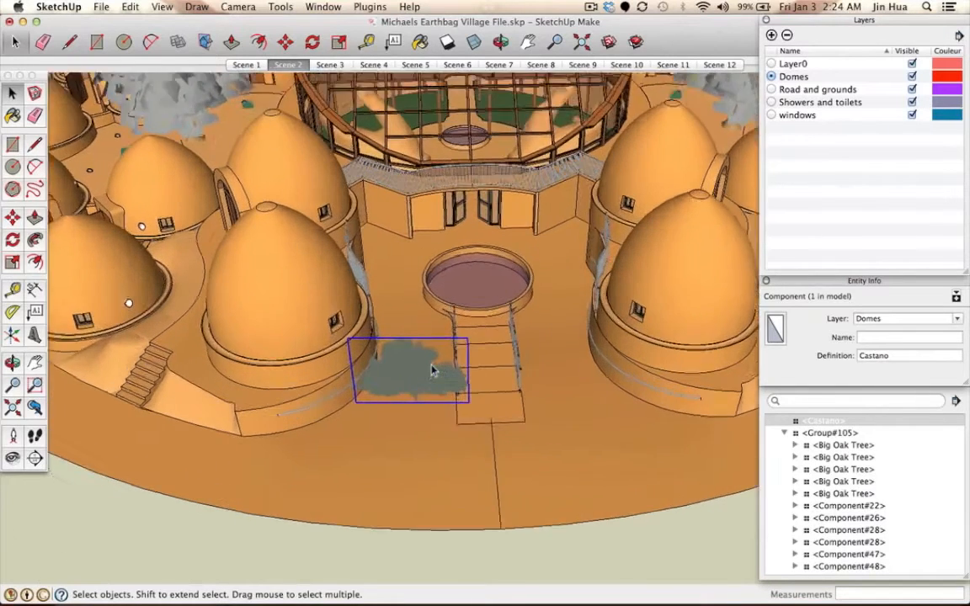
pyautogui.scroll(-2, 432, 369)
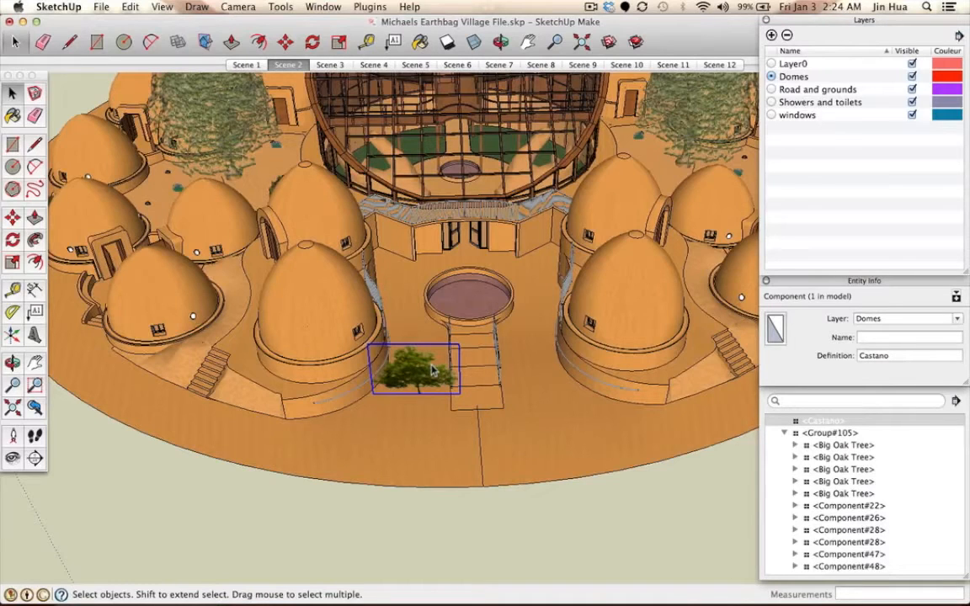
pyautogui.scroll(5, 432, 370)
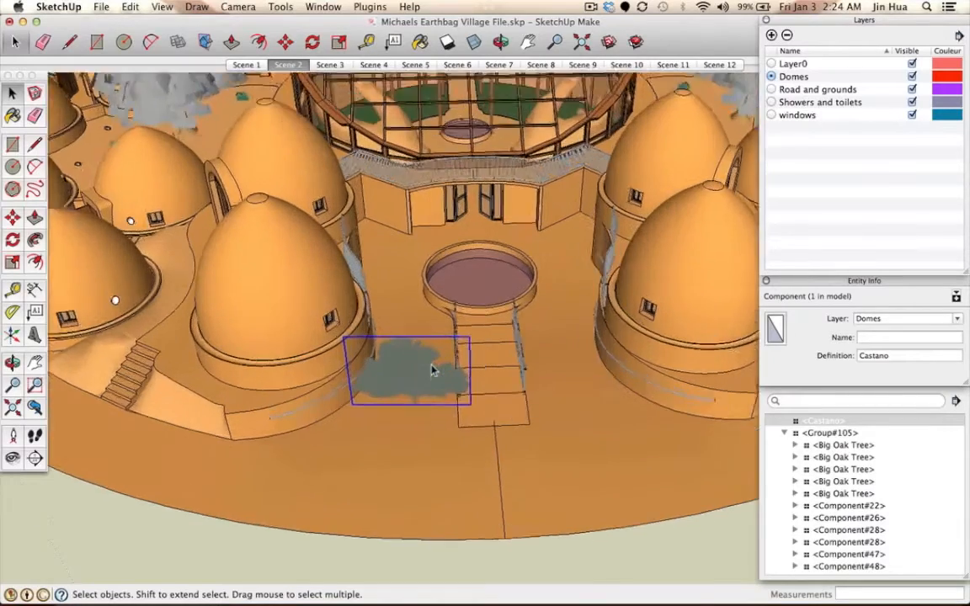
pyautogui.scroll(-5, 432, 371)
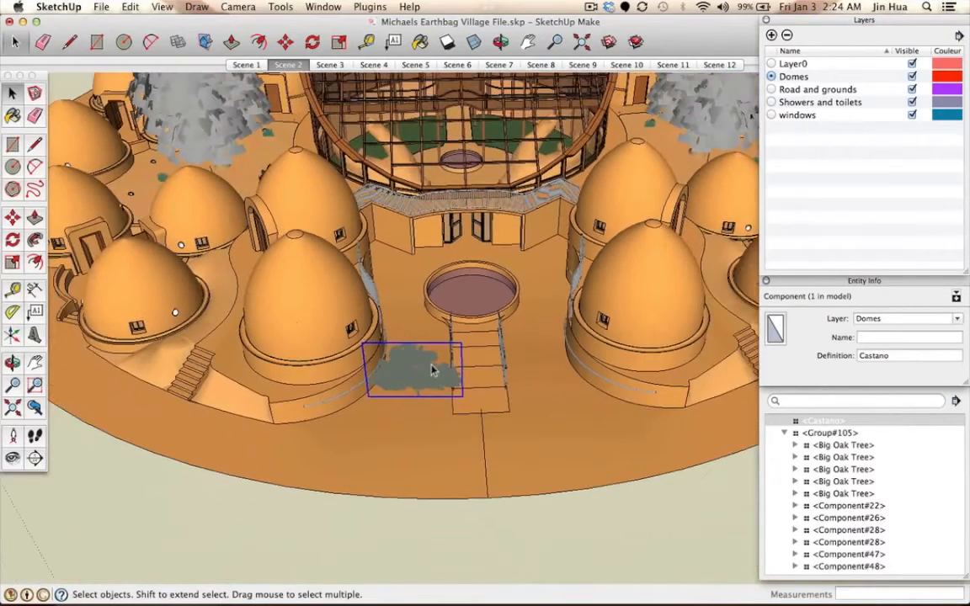
pyautogui.scroll(-2, 432, 370)
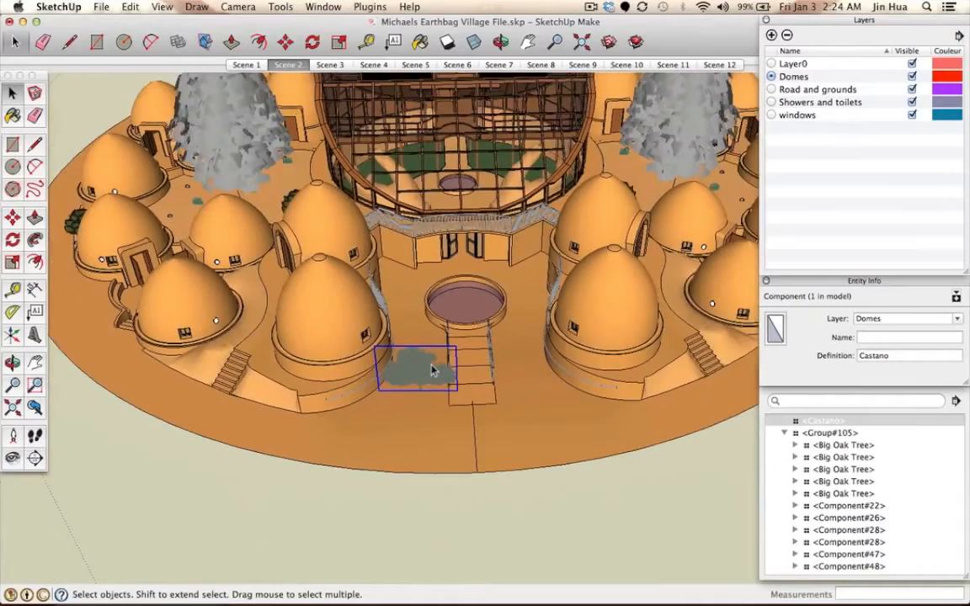
pyautogui.scroll(5, 432, 371)
pyautogui.scroll(-4, 432, 370)
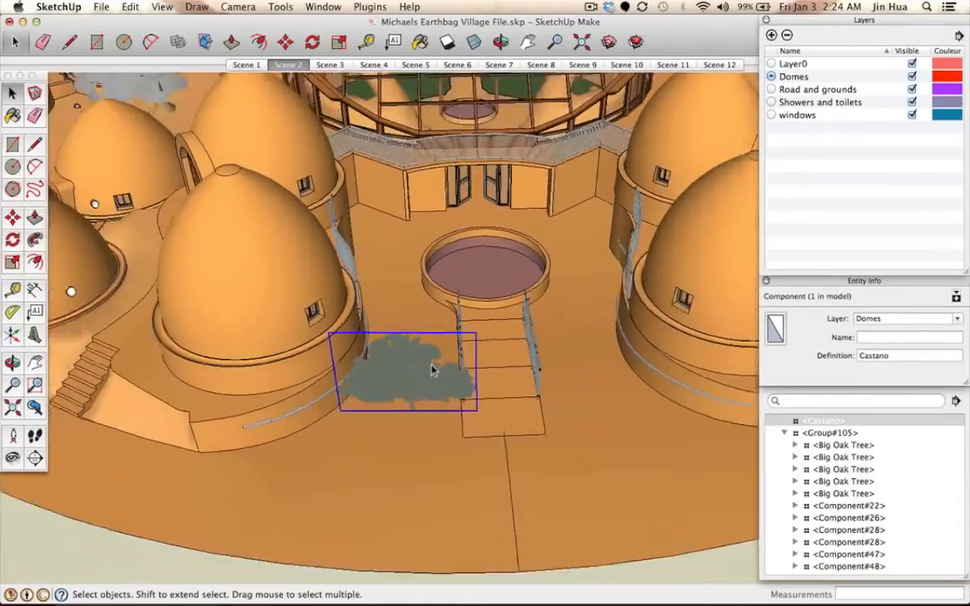
pyautogui.scroll(5, 432, 370)
pyautogui.scroll(-2, 432, 371)
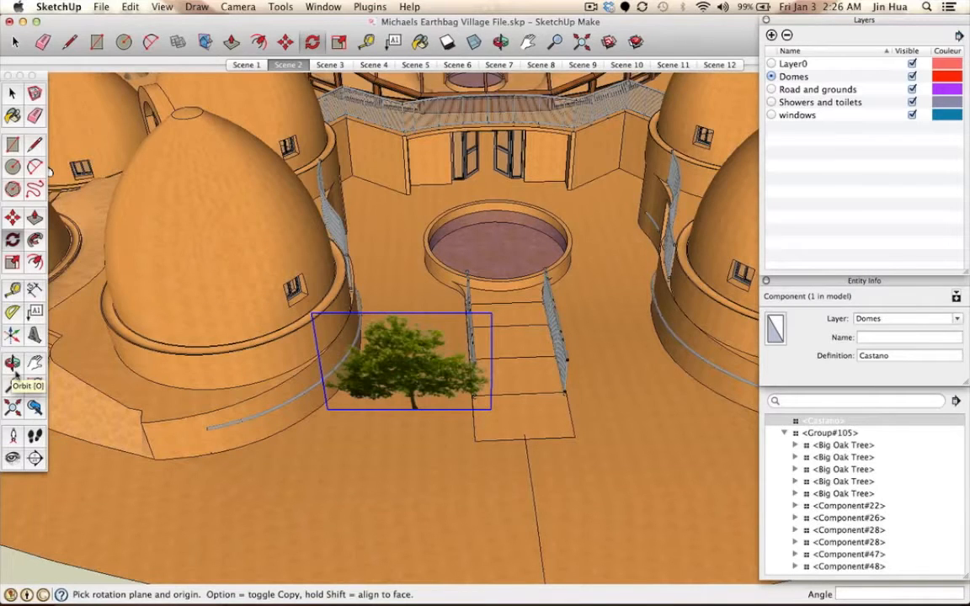
# Step: Orbit around the chestnut tree to examine its orientation and ground contact from several sides and heights
pyautogui.click(14, 368)
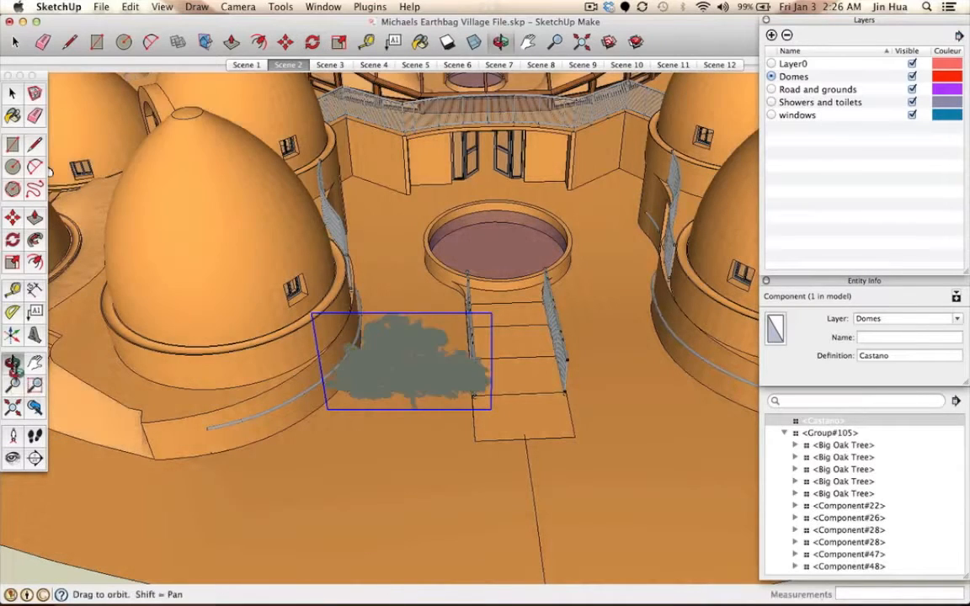
pyautogui.moveTo(435, 418); pyautogui.dragTo(312, 389)
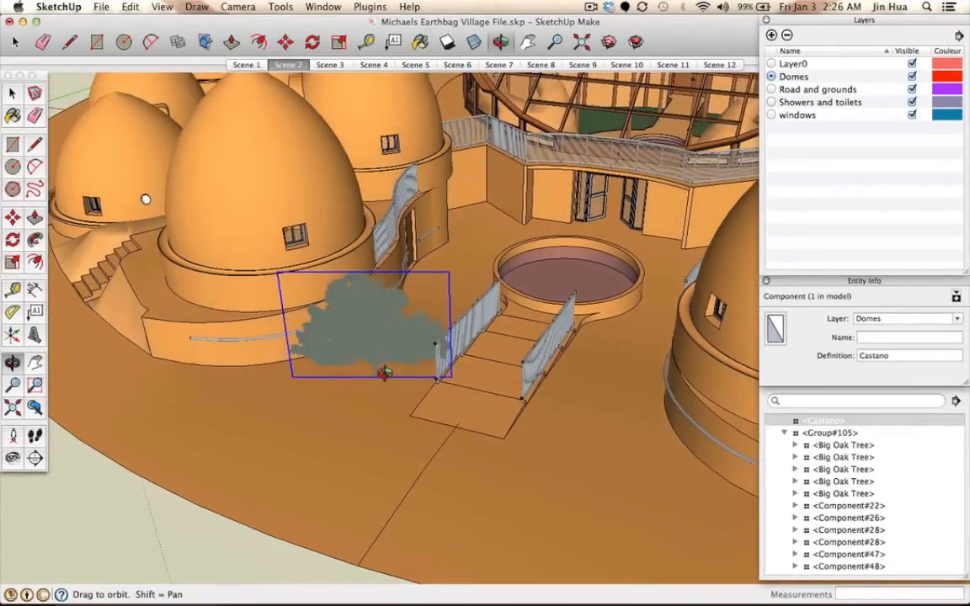
pyautogui.moveTo(385, 373); pyautogui.dragTo(615, 396)
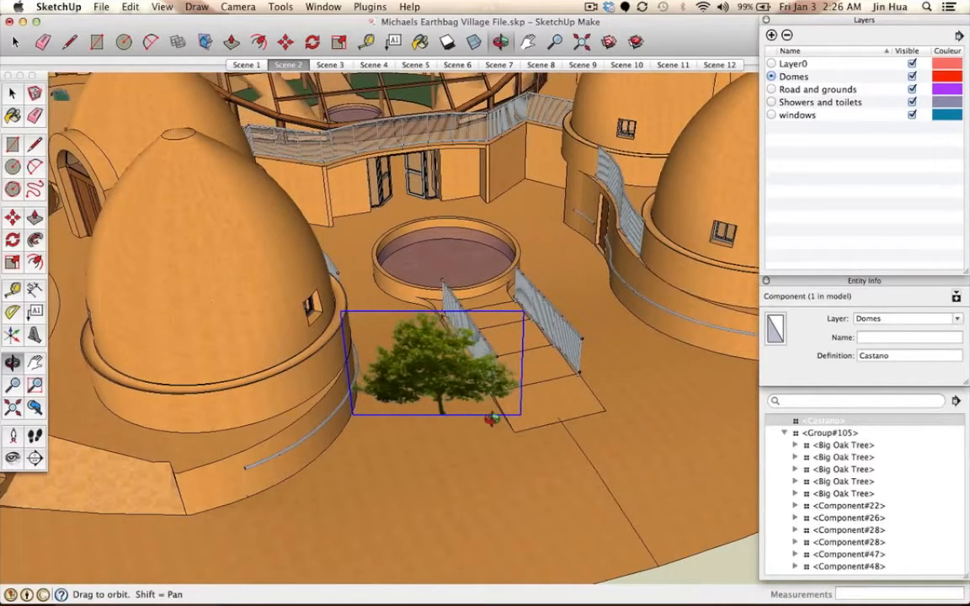
pyautogui.moveTo(454, 422); pyautogui.dragTo(396, 281)
pyautogui.moveTo(381, 412); pyautogui.dragTo(430, 356)
pyautogui.moveTo(466, 387); pyautogui.dragTo(444, 401)
pyautogui.scroll(8, 443, 403)
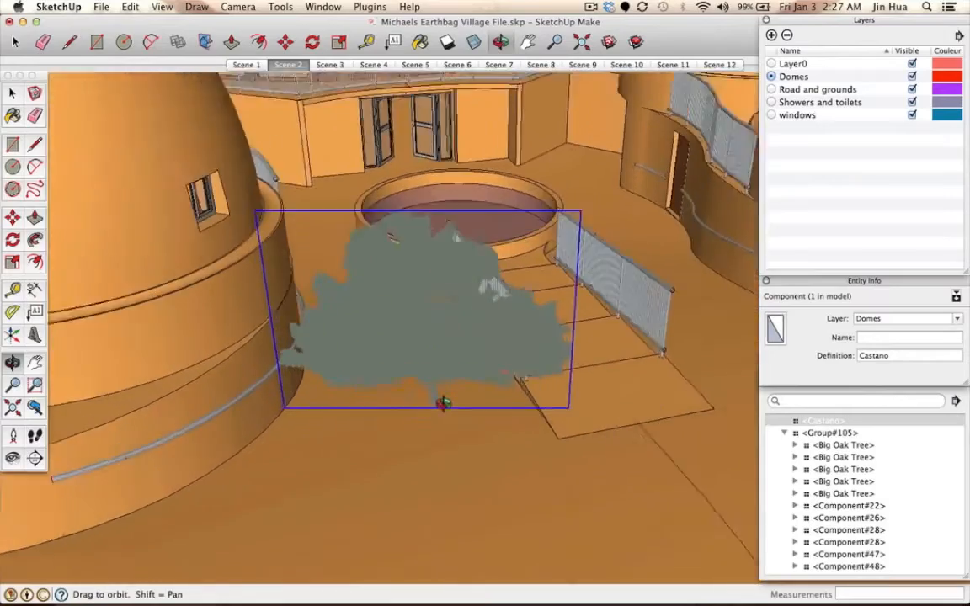
pyautogui.scroll(-3, 443, 404)
pyautogui.moveTo(524, 384); pyautogui.dragTo(346, 368)
pyautogui.scroll(-5, 346, 368)
pyautogui.moveTo(311, 398); pyautogui.dragTo(275, 270)
pyautogui.moveTo(126, 236); pyautogui.dragTo(380, 474)
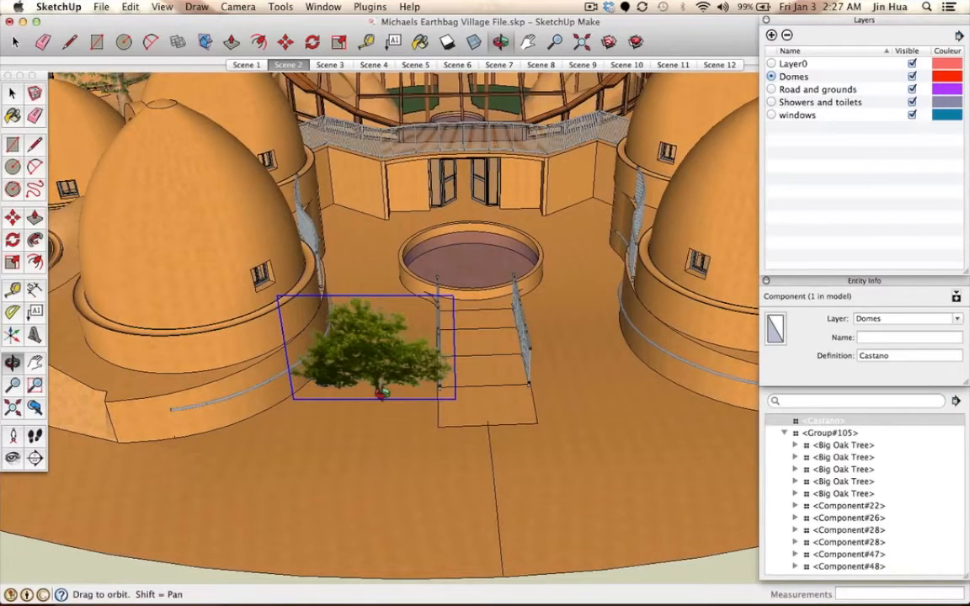
# Step: Examine the base of the chestnut tree's trunk and the surrounding ground up close, panning the scene around it
pyautogui.scroll(5, 382, 392)
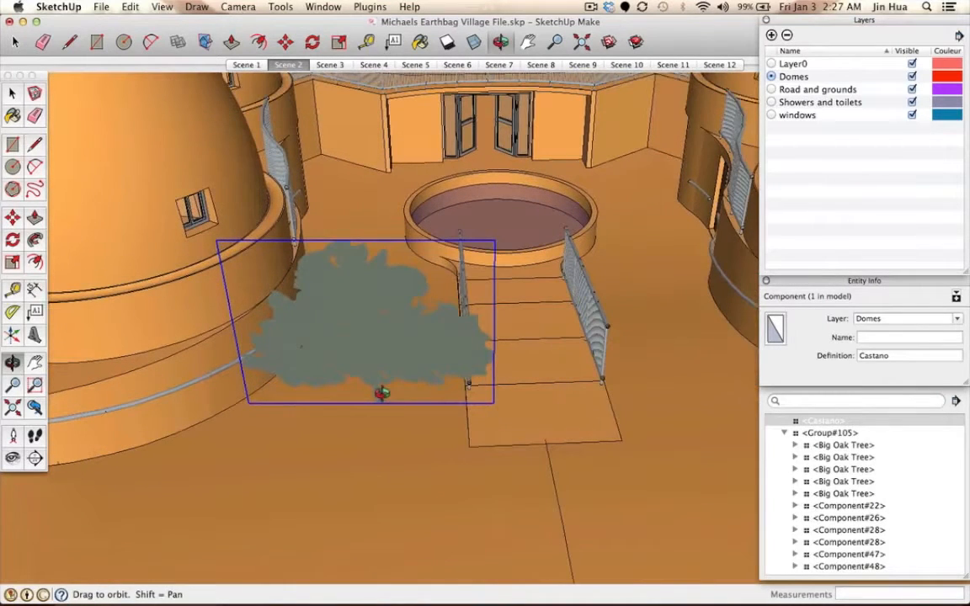
pyautogui.scroll(3, 382, 393)
pyautogui.scroll(-2, 381, 393)
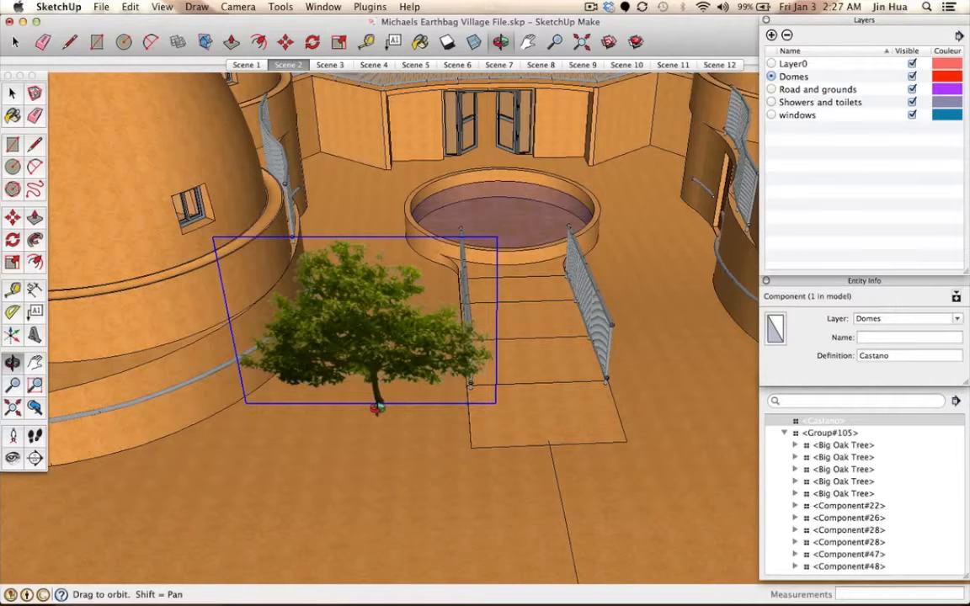
pyautogui.click(34, 362)
pyautogui.moveTo(336, 345); pyautogui.dragTo(394, 284)
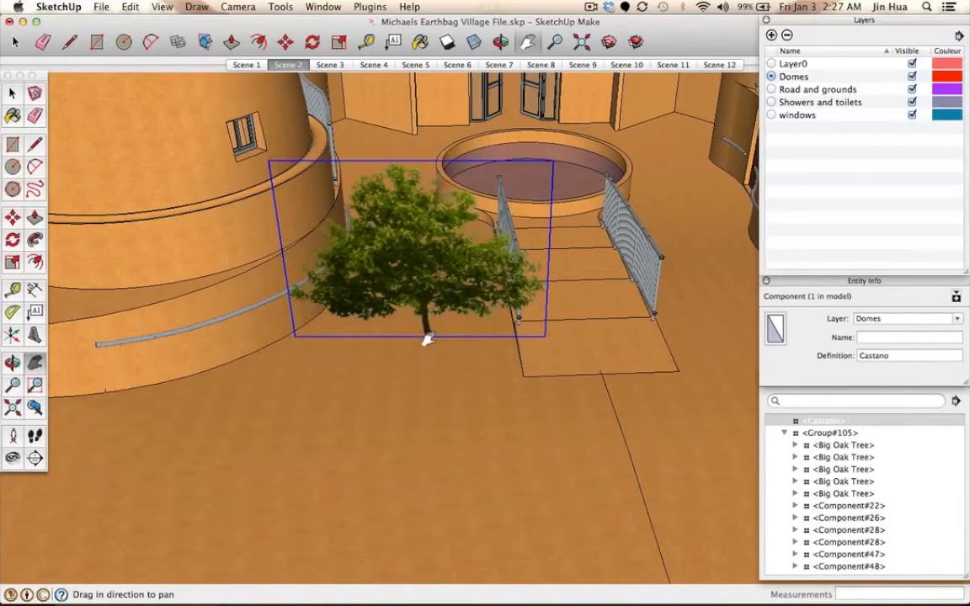
pyautogui.moveTo(428, 340); pyautogui.dragTo(443, 388)
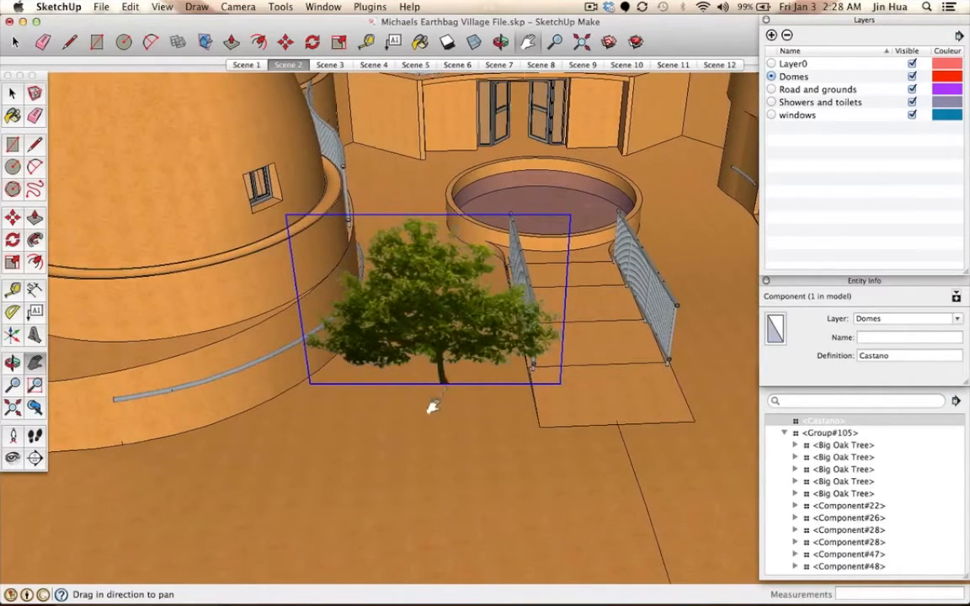
pyautogui.moveTo(448, 443); pyautogui.dragTo(434, 428)
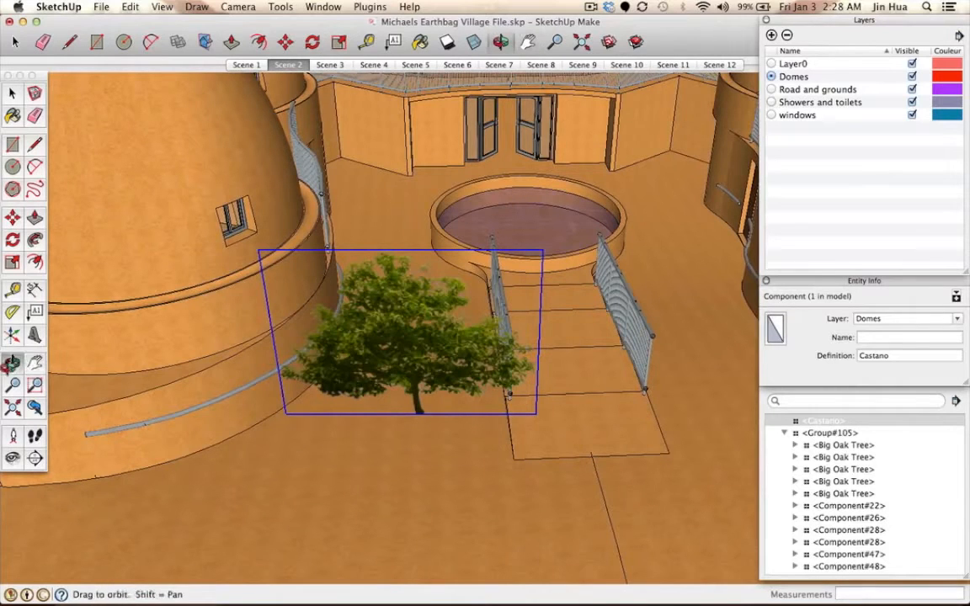
# Step: Orbit the scene around the chestnut tree to examine how the tree faces the viewpoint beside the pool and steps
pyautogui.click(12, 363)
pyautogui.moveTo(419, 389)
pyautogui.mouseDown()
pyautogui.moveTo(439, 385)
pyautogui.moveTo(427, 379)
pyautogui.moveTo(511, 396)
pyautogui.moveTo(411, 412)
pyautogui.moveTo(376, 381)
pyautogui.moveTo(423, 413)
pyautogui.moveTo(370, 407)
pyautogui.moveTo(387, 426)
pyautogui.mouseUp()
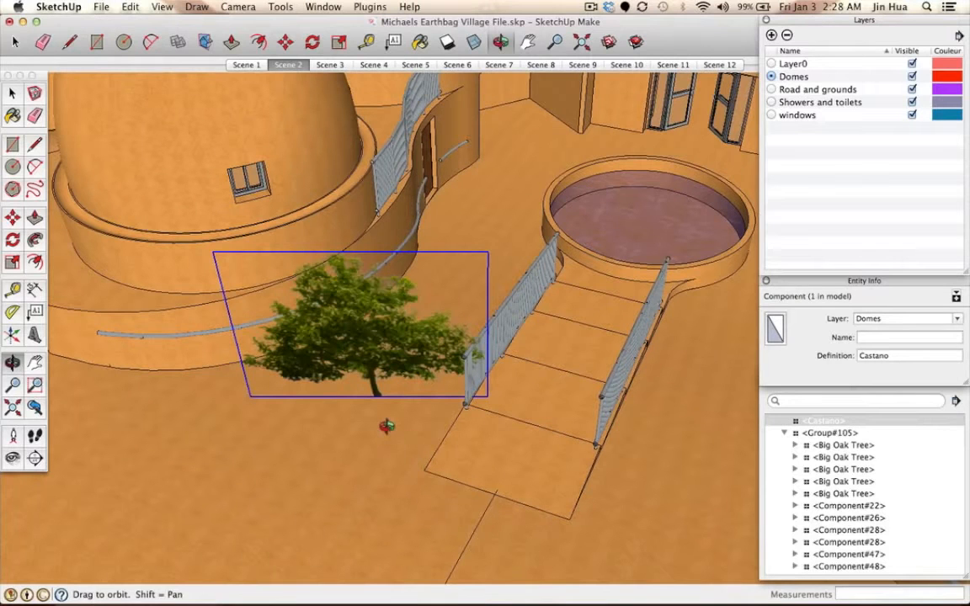
pyautogui.moveTo(381, 412); pyautogui.dragTo(402, 412)
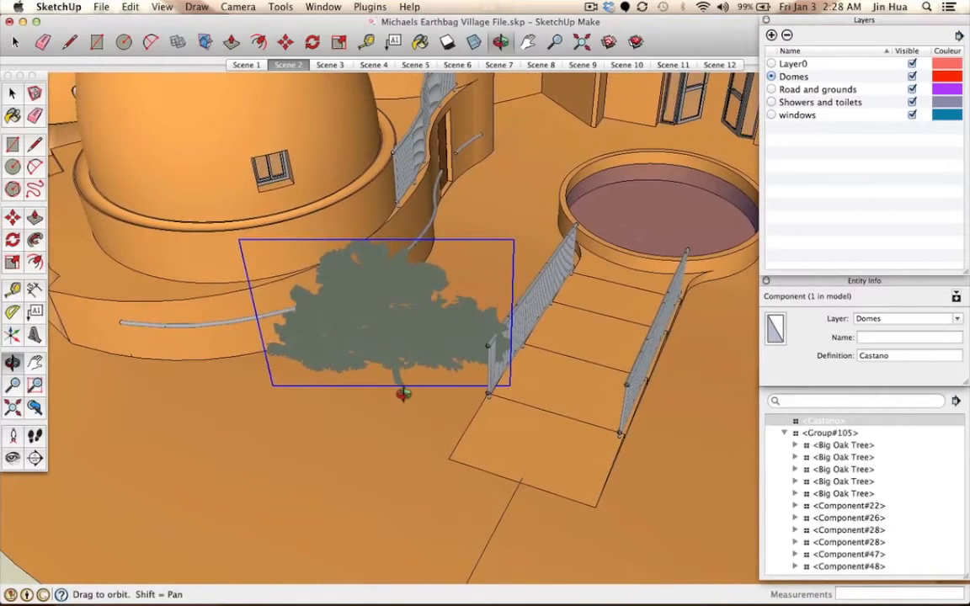
pyautogui.scroll(5, 399, 394)
pyautogui.scroll(-5, 403, 393)
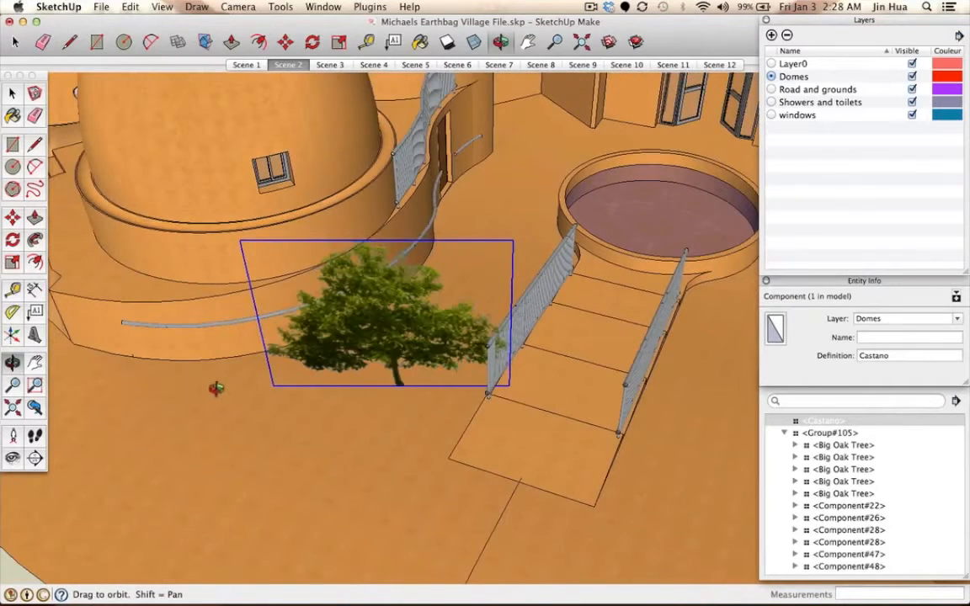
pyautogui.moveTo(217, 388); pyautogui.dragTo(432, 445)
pyautogui.moveTo(437, 380); pyautogui.dragTo(486, 381)
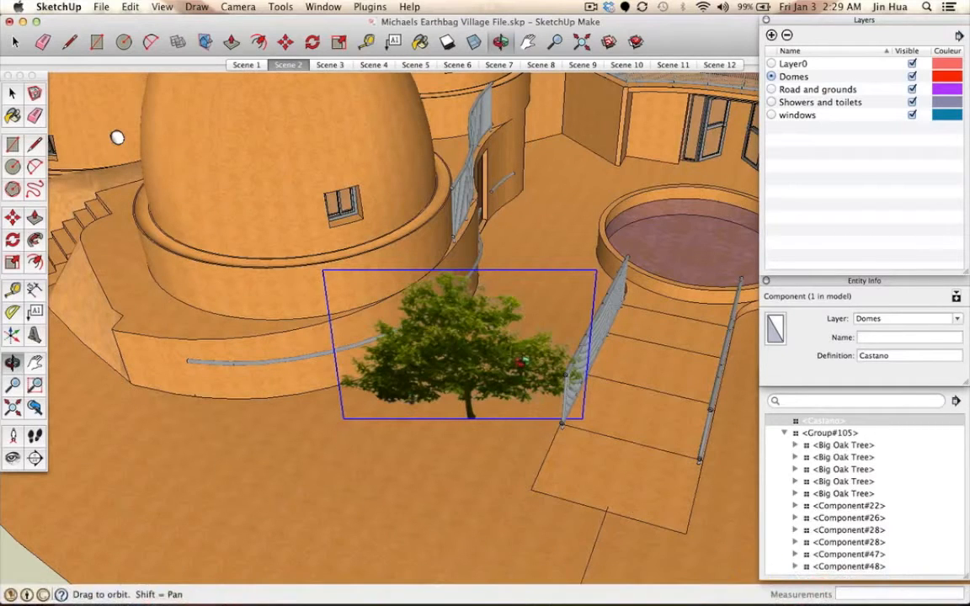
pyautogui.moveTo(530, 378); pyautogui.dragTo(437, 318)
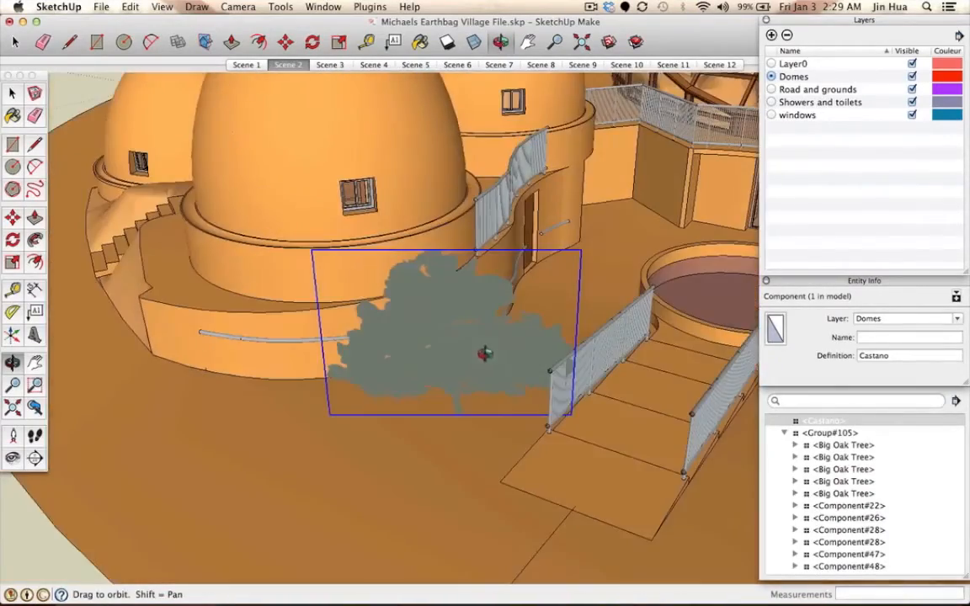
# Step: Check the trackpad's point-and-click gestures, including Three finger drag, in System Preferences, and return to the village model
pyautogui.moveTo(654, 587)
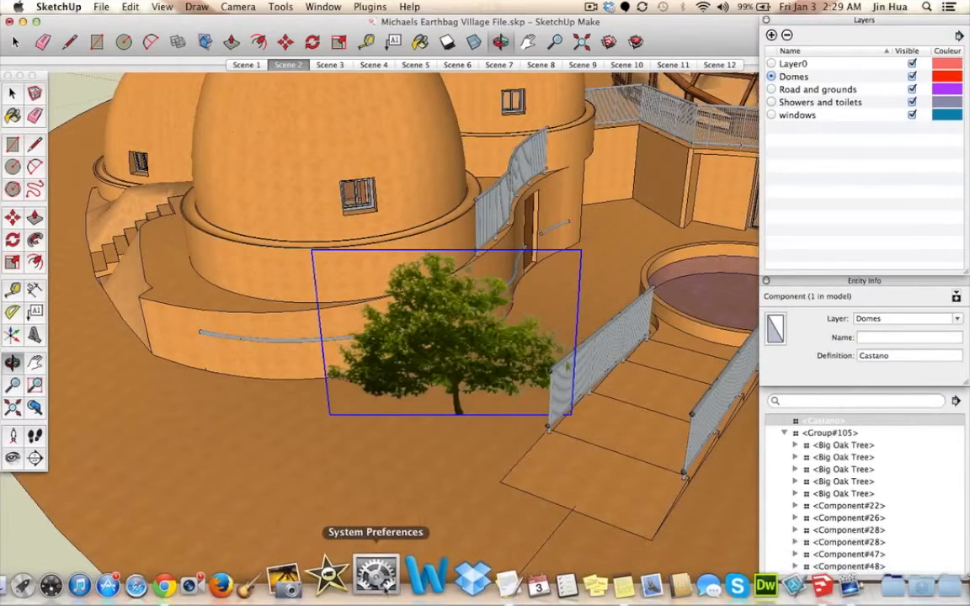
pyautogui.click(381, 588)
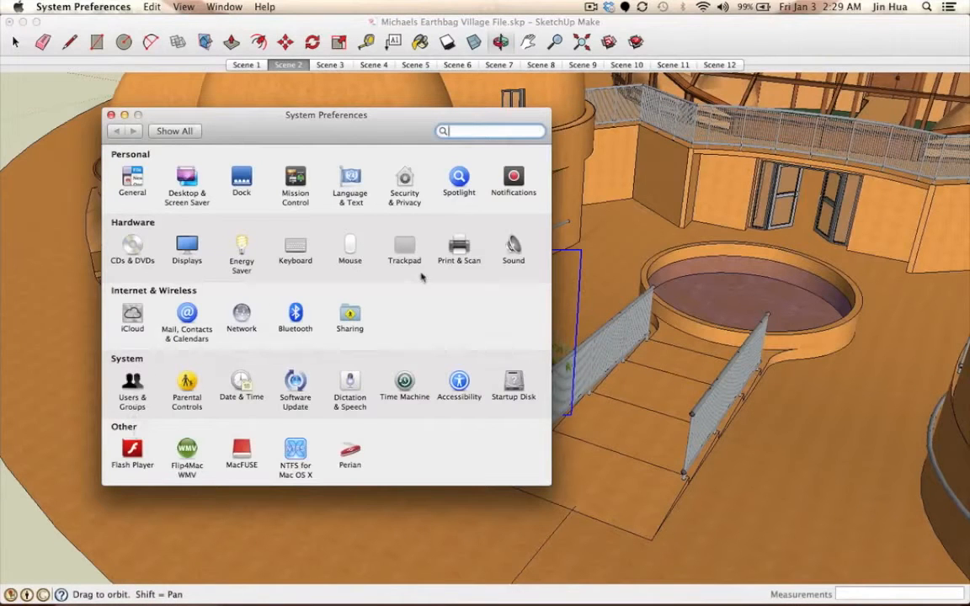
pyautogui.click(406, 248)
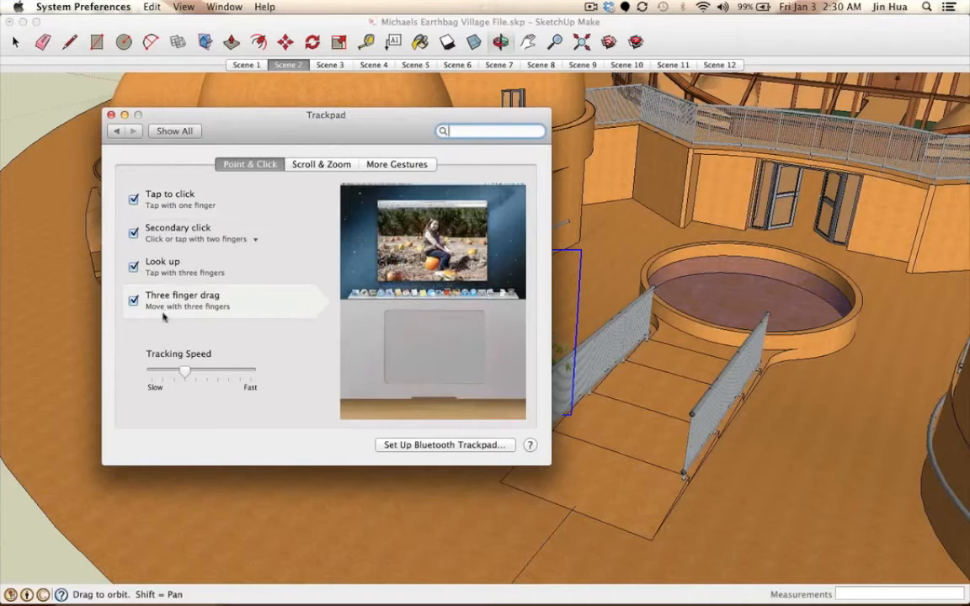
pyautogui.click(110, 114)
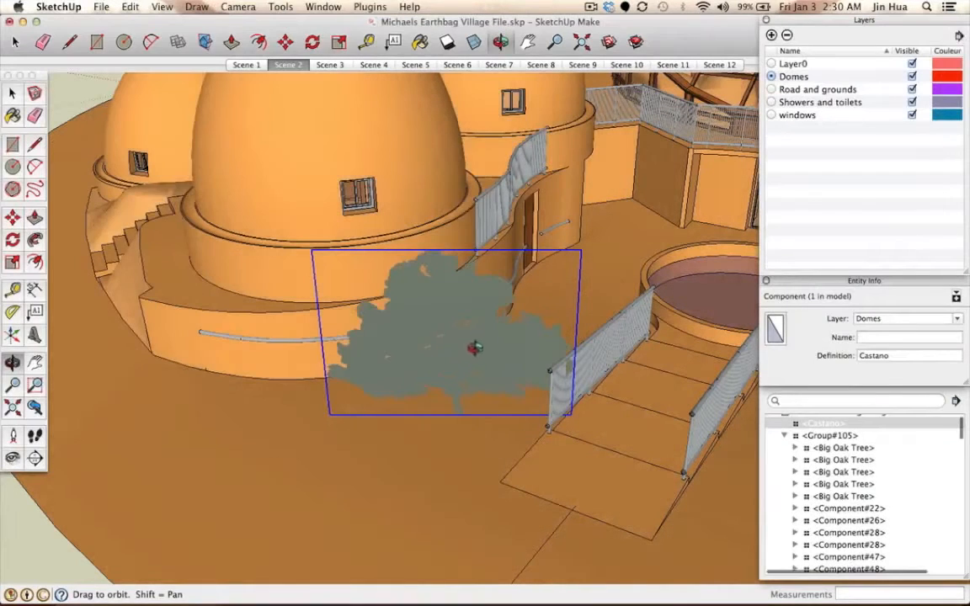
# Step: Examine the chestnut tree's placement relative to the domes and pool from nearer, wider and rotated views
pyautogui.scroll(5, 456, 370)
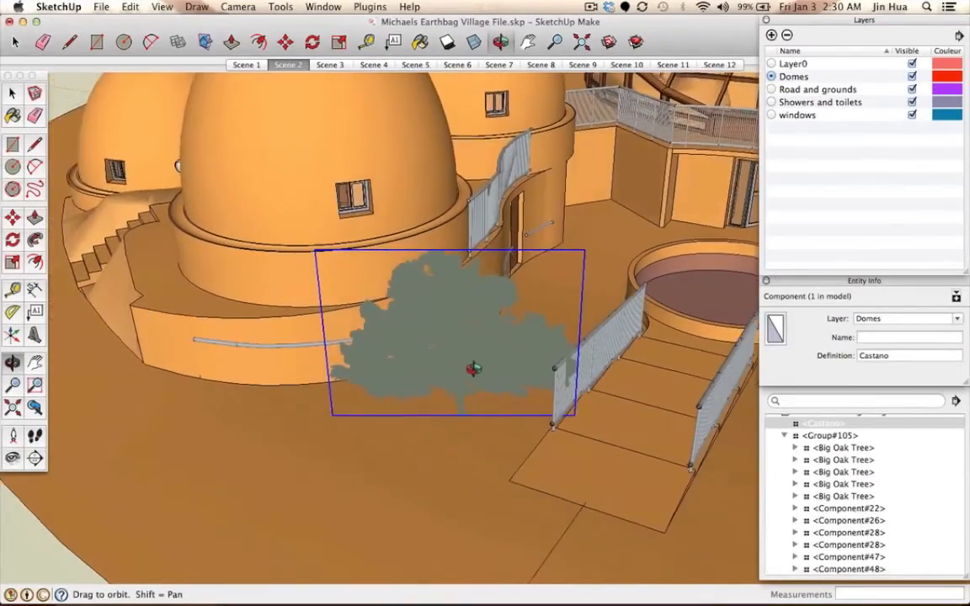
pyautogui.scroll(-3, 473, 369)
pyautogui.moveTo(442, 370); pyautogui.dragTo(419, 380)
pyautogui.scroll(-4, 474, 314)
pyautogui.scroll(-4, 455, 308)
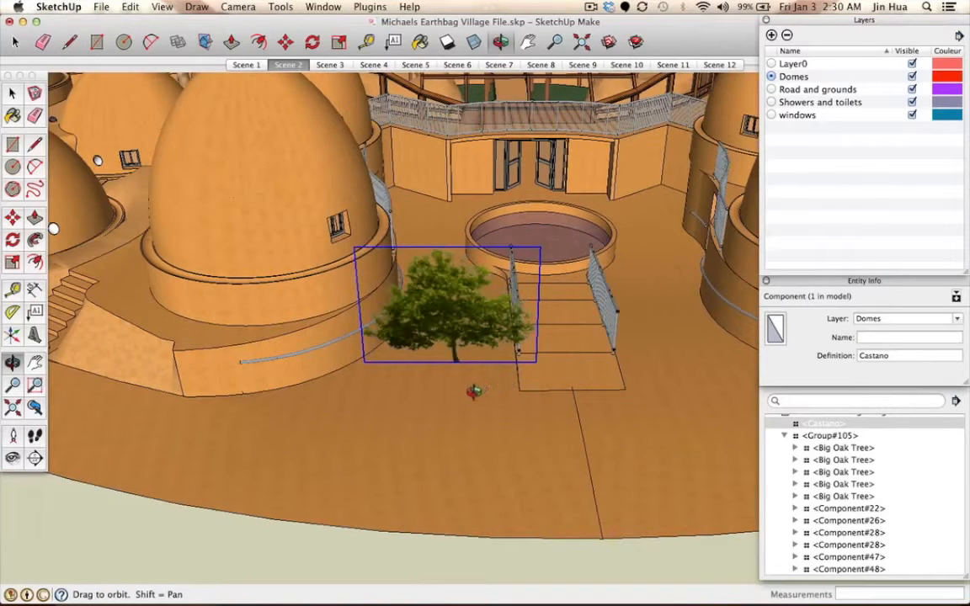
pyautogui.press('space')
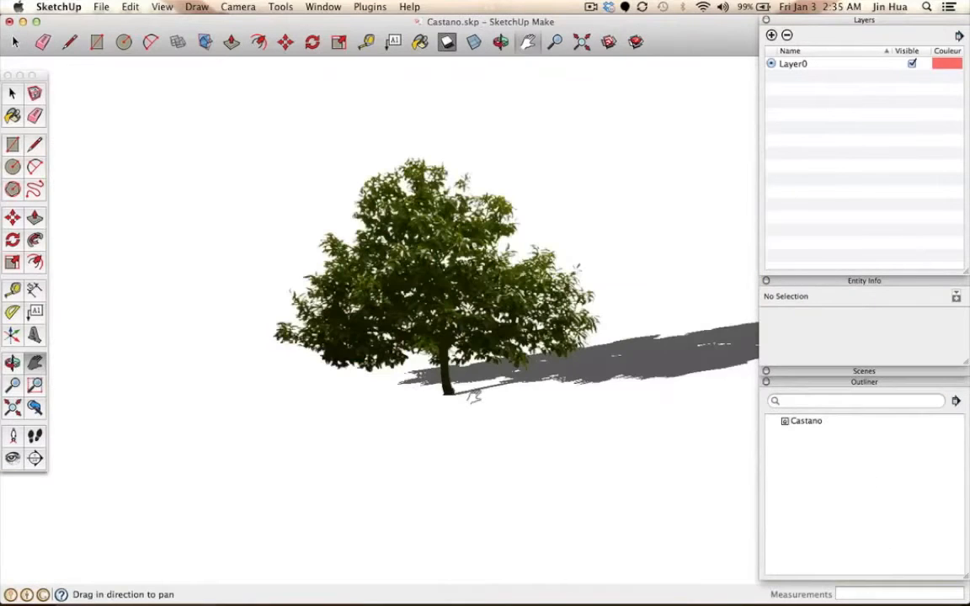
# Step: Make the exploded chestnut tree in Castano.skp a component without Always face camera, and inspect it from another angle
pyautogui.moveTo(474, 397); pyautogui.dragTo(485, 409)
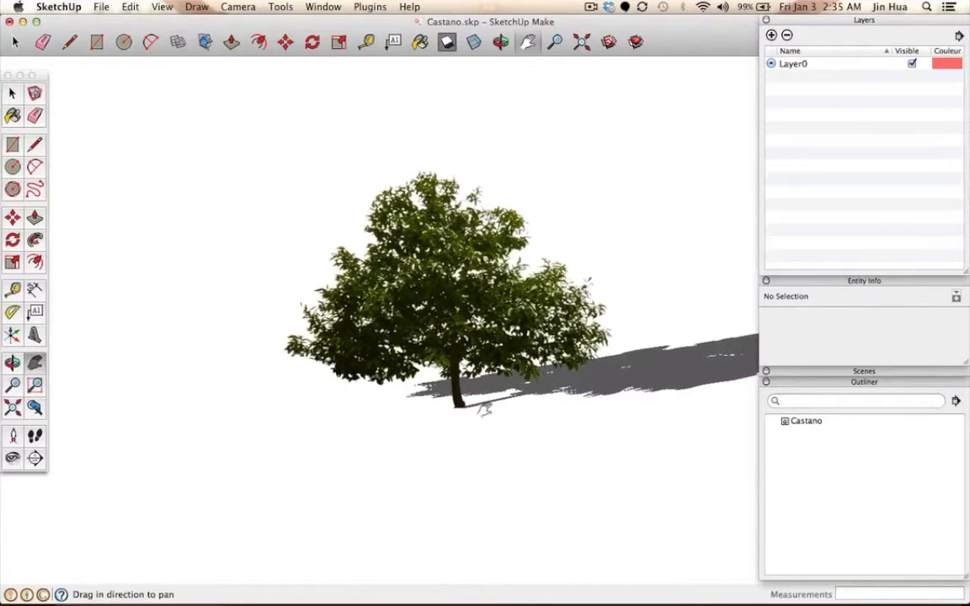
pyautogui.click(13, 92)
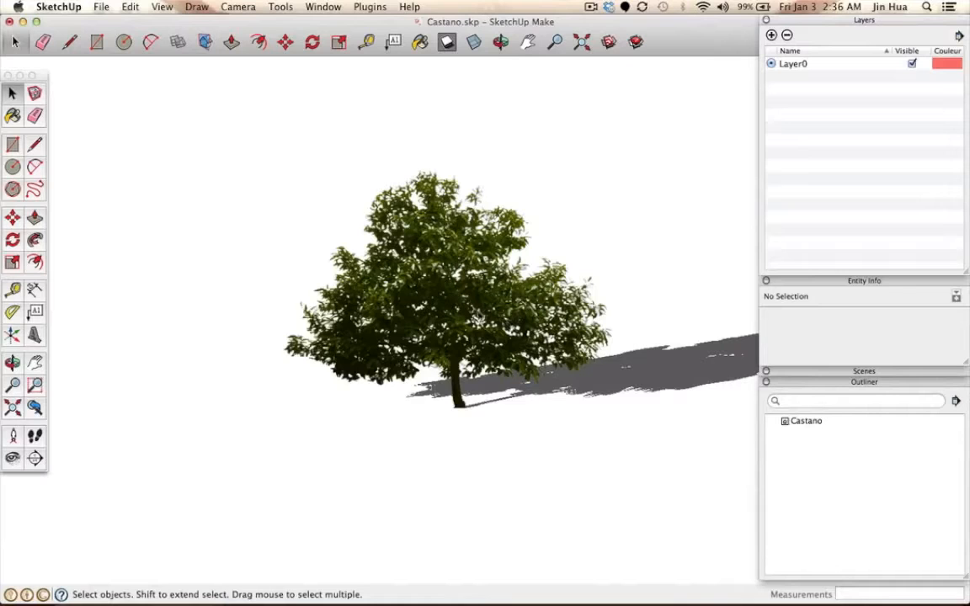
pyautogui.moveTo(219, 112); pyautogui.dragTo(682, 479)
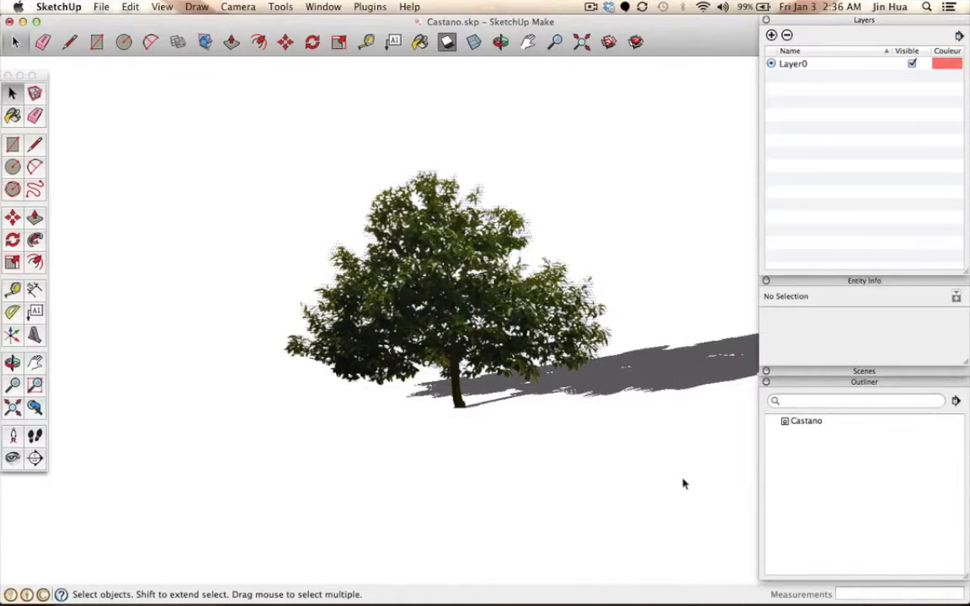
pyautogui.click(101, 6)
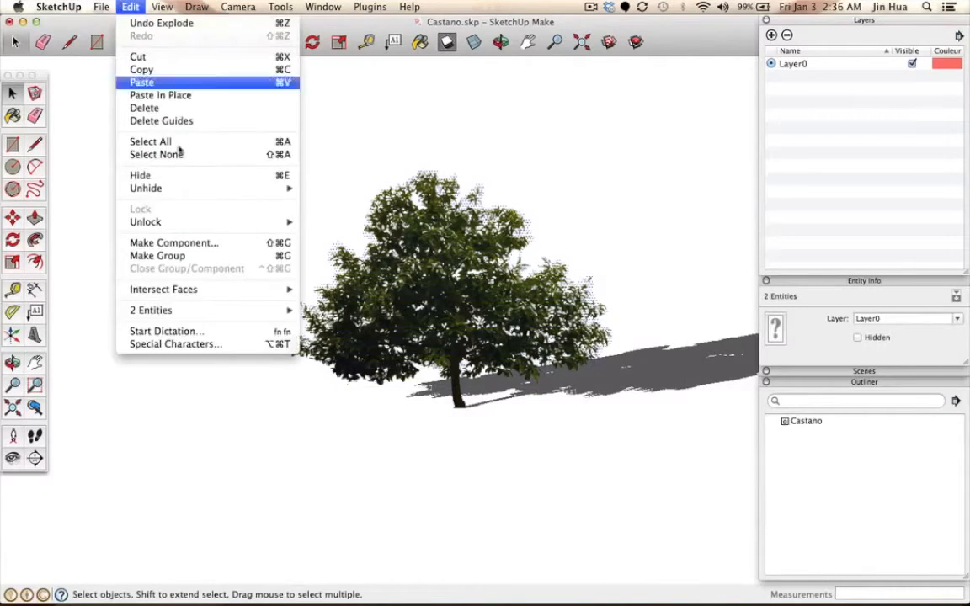
pyautogui.click(204, 244)
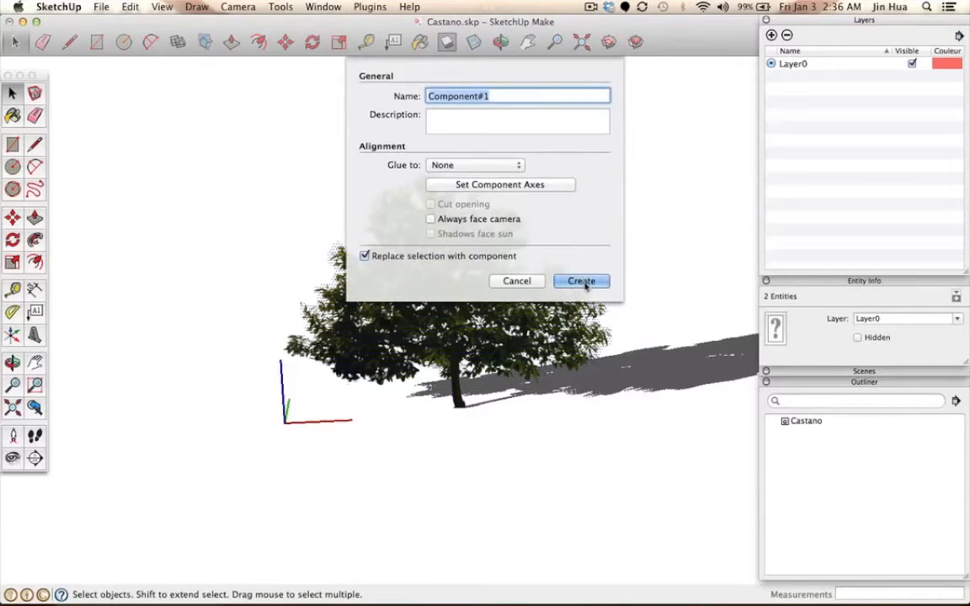
pyautogui.click(585, 282)
pyautogui.moveTo(465, 335); pyautogui.dragTo(452, 318, button='middle')
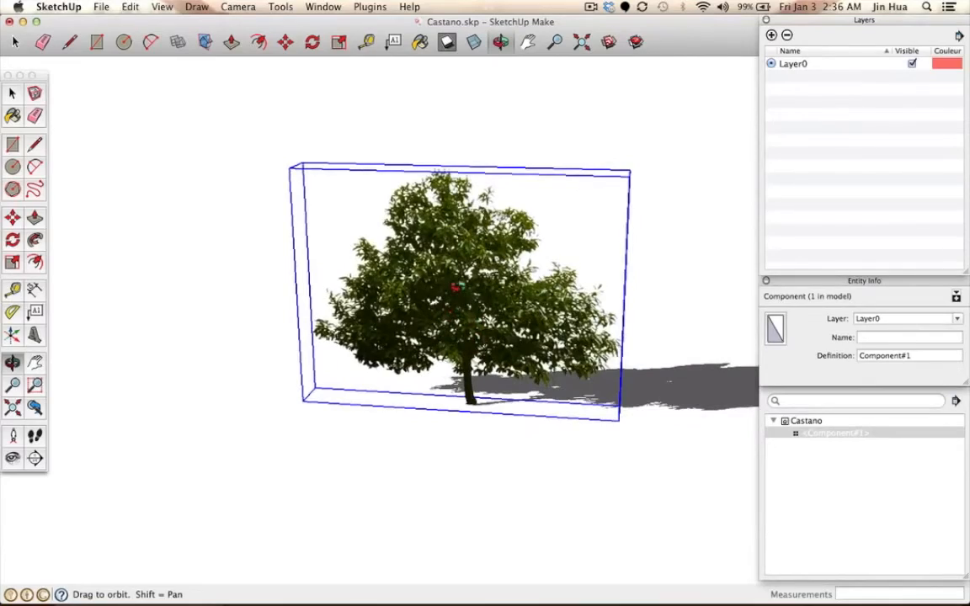
# Step: Paste the new tree component into the village model, across the pool steps from the first chestnut tree
pyautogui.hotkey('ctrl', 'Up')
pyautogui.click(130, 215)
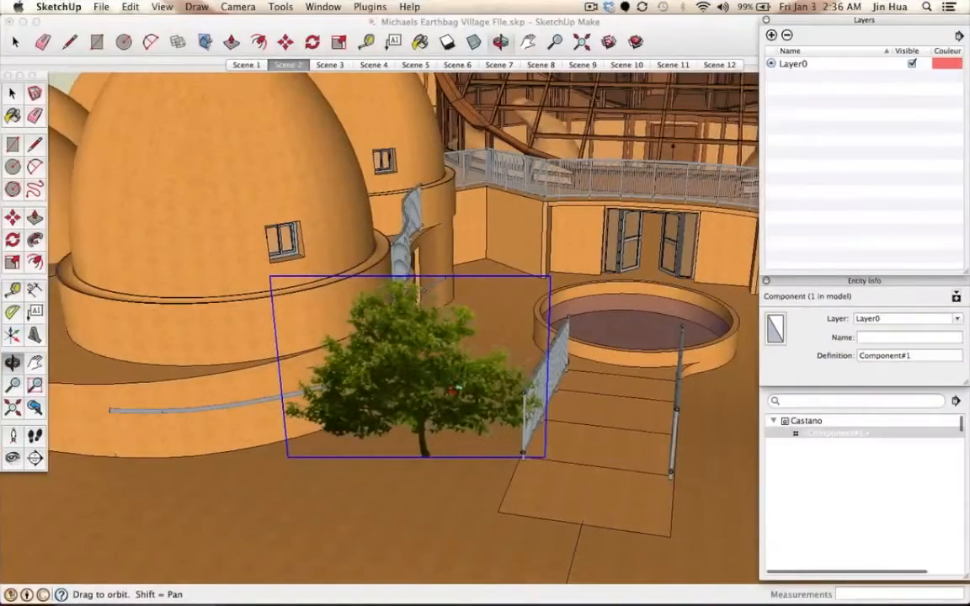
pyautogui.moveTo(453, 390); pyautogui.dragTo(518, 385)
pyautogui.press('super+v')
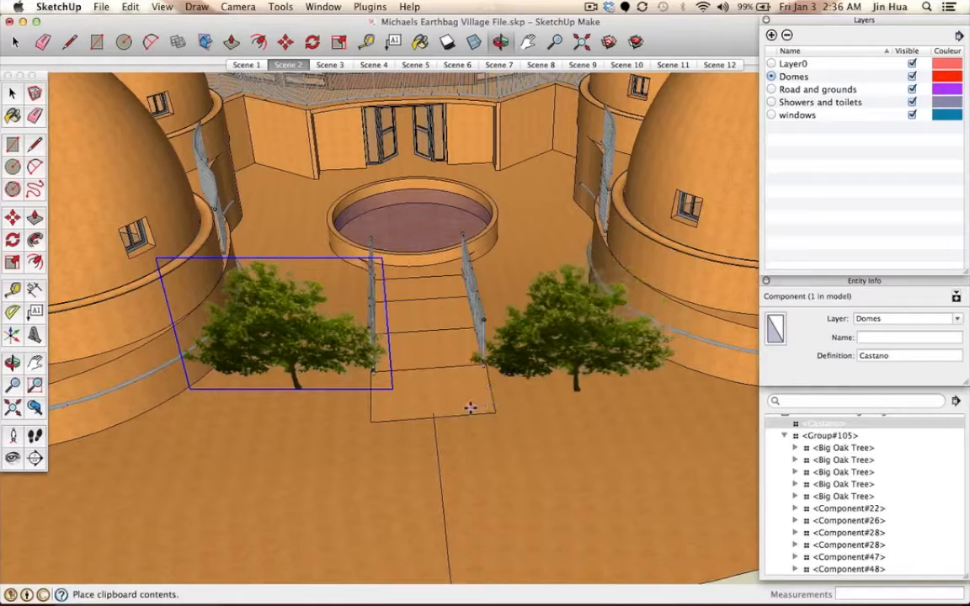
pyautogui.click(479, 411)
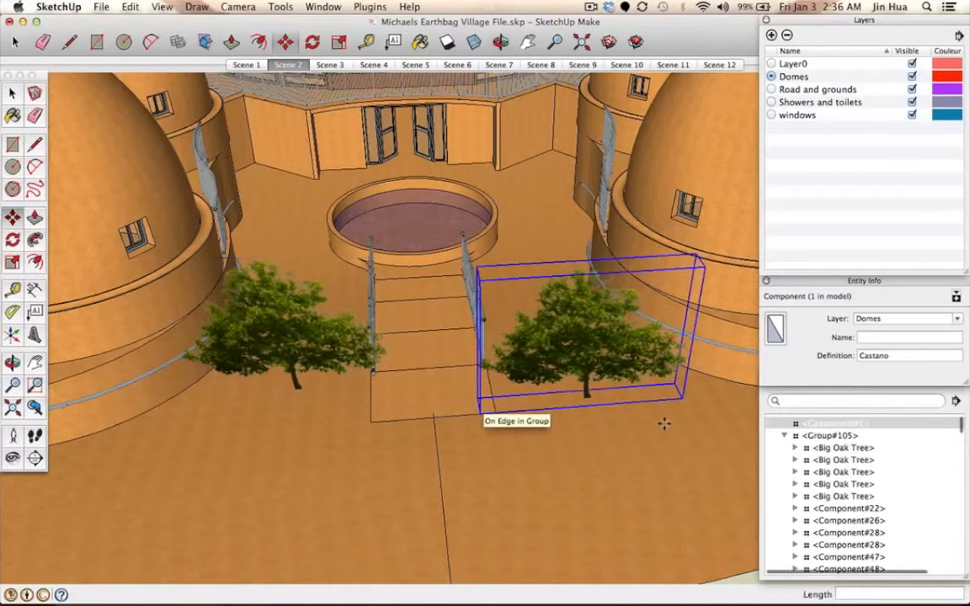
# Step: Rotate the newly pasted tree horizontally by about 64.4 degrees around the base of its trunk, and view the result
pyautogui.press('m')
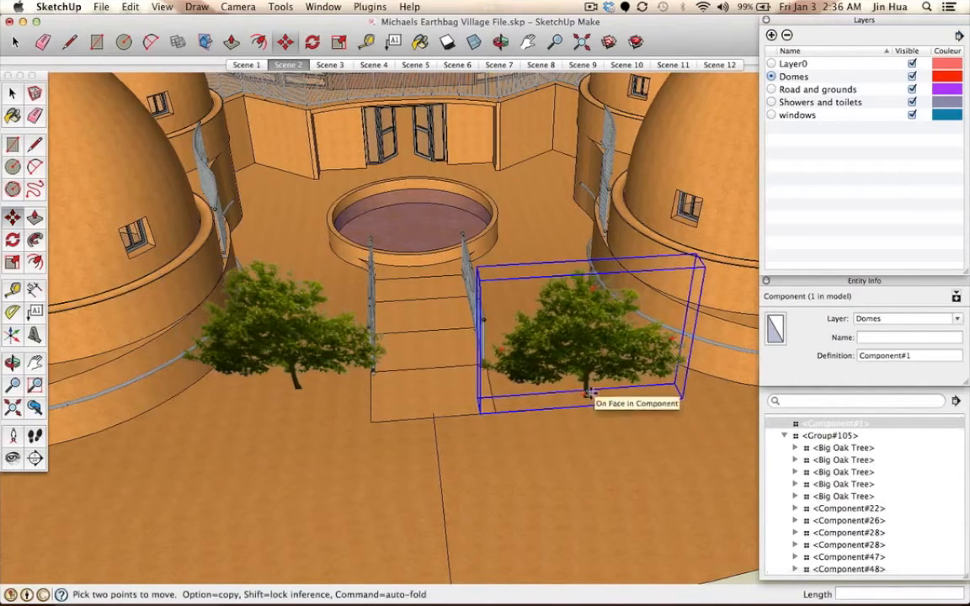
pyautogui.scroll(1, 589, 393)
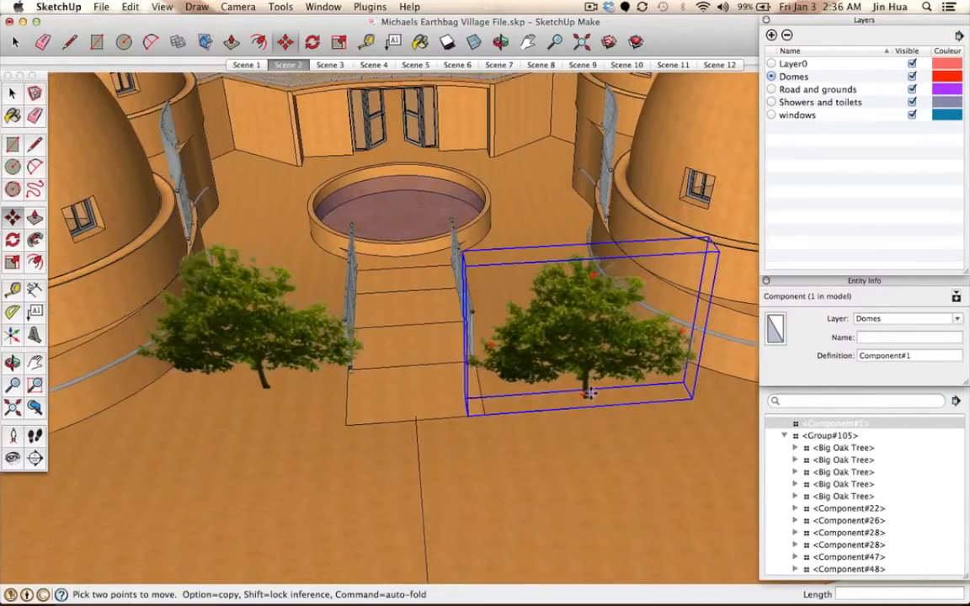
pyautogui.scroll(3, 589, 393)
pyautogui.scroll(-5, 589, 394)
pyautogui.scroll(3, 590, 393)
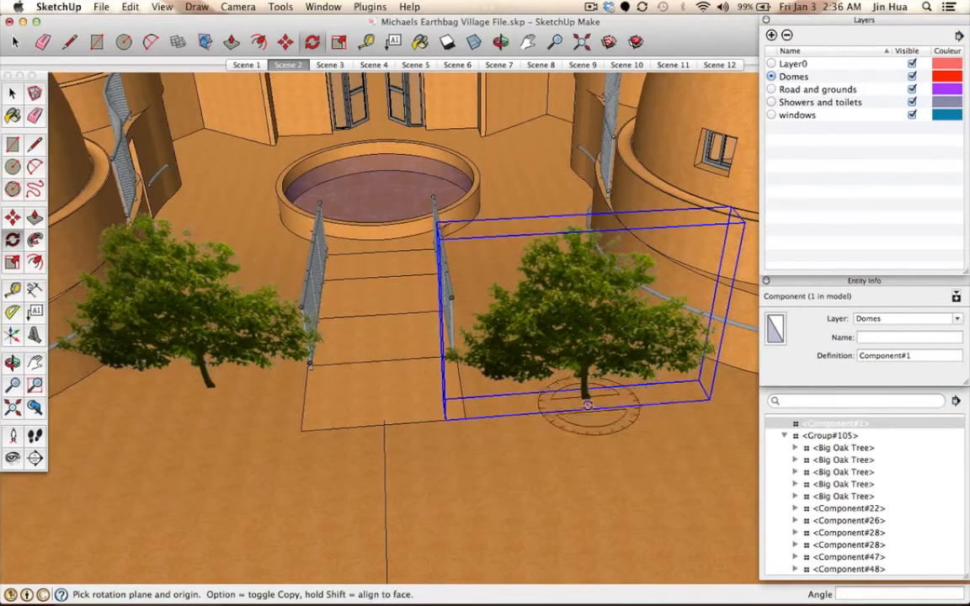
pyautogui.click(587, 406)
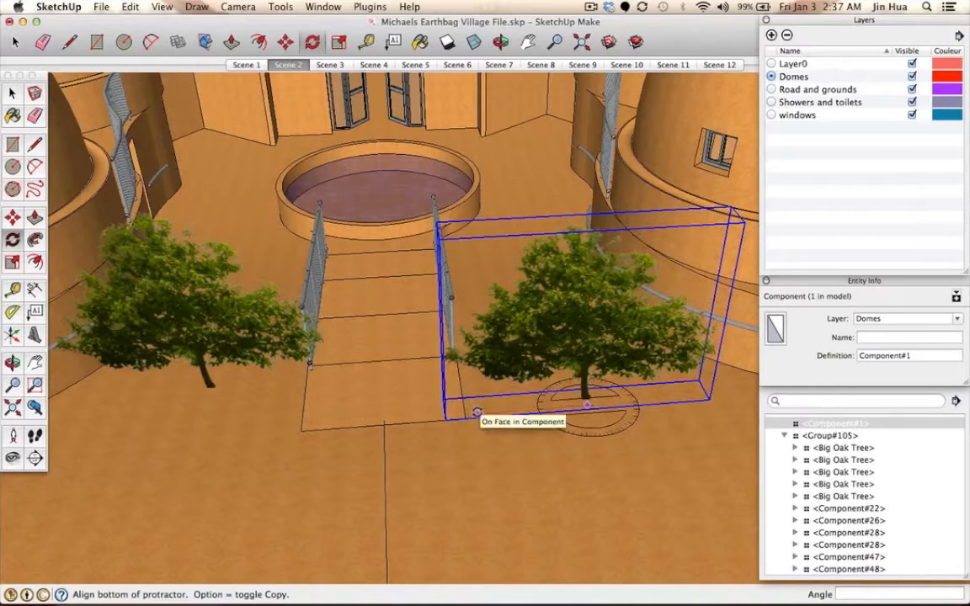
pyautogui.click(477, 412)
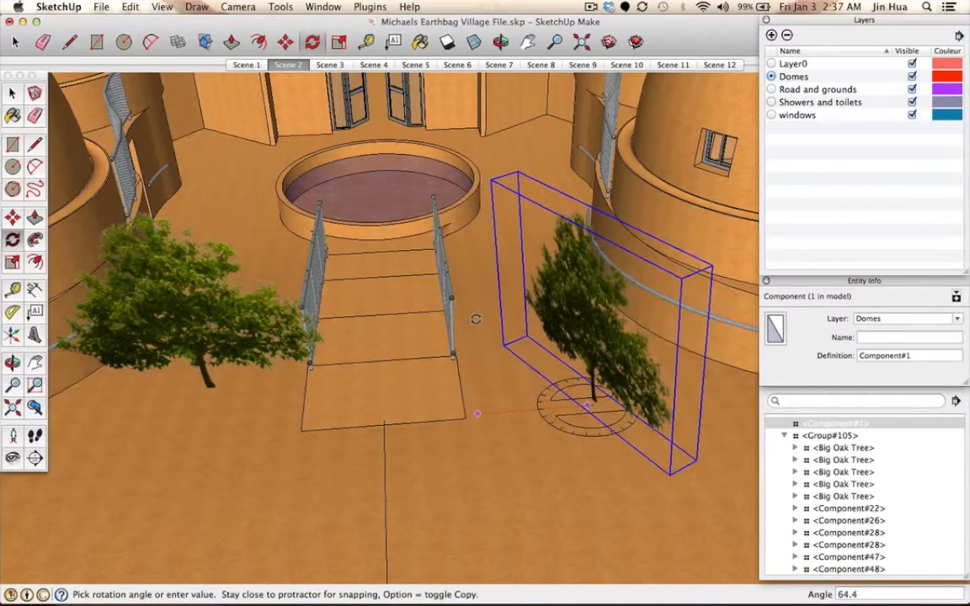
pyautogui.click(476, 319)
pyautogui.press('o')
pyautogui.moveTo(611, 444); pyautogui.dragTo(637, 415)
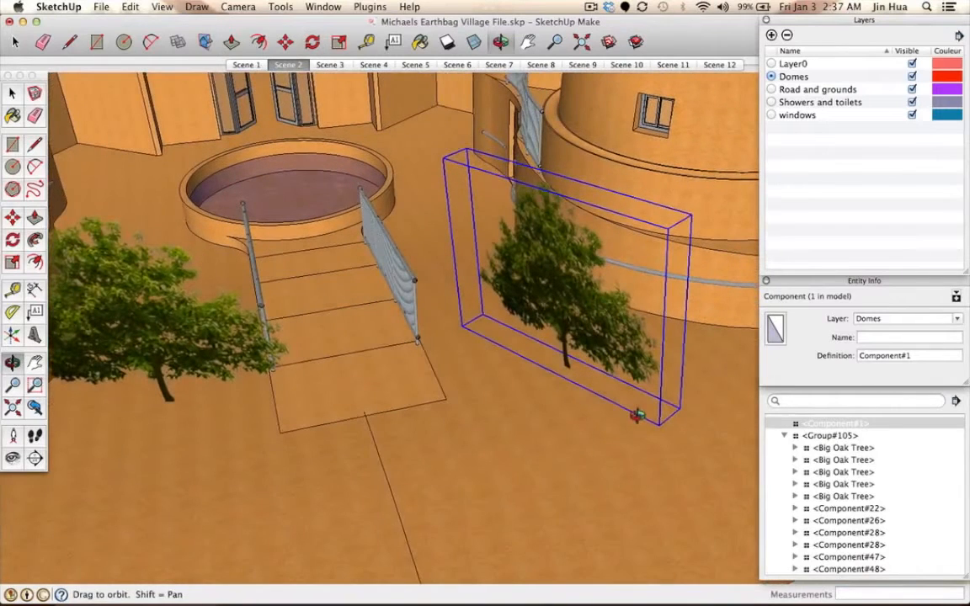
# Step: Try to rotate the new tree about a ground point away from its trunk, near the foot of the steps
pyautogui.press('q')
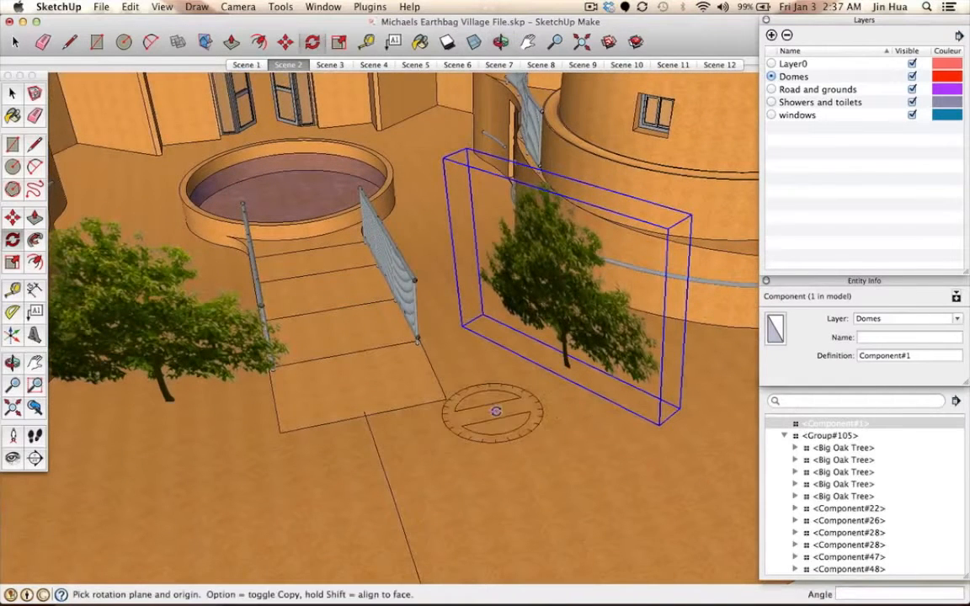
pyautogui.press('space')
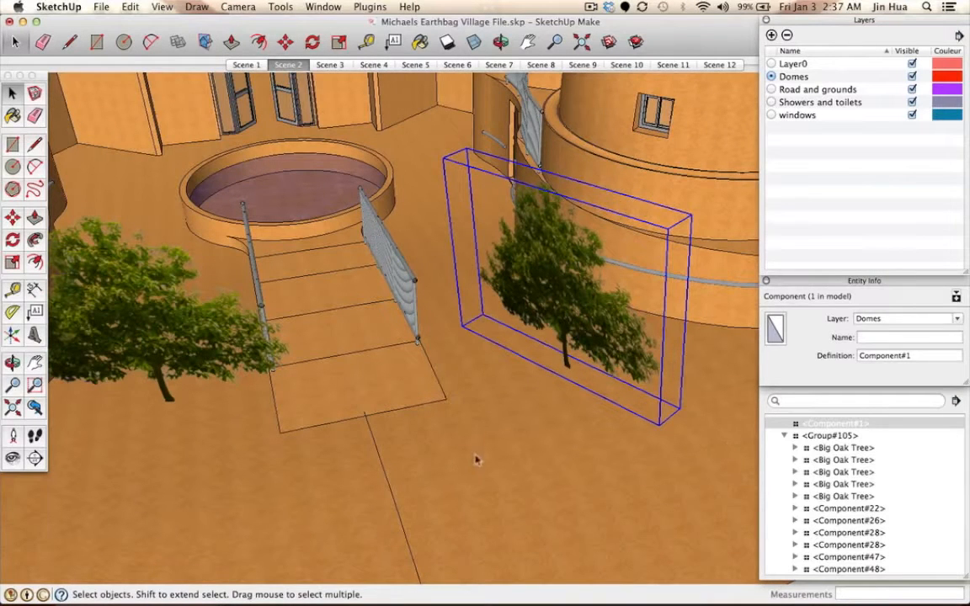
pyautogui.press('q')
pyautogui.click(455, 438)
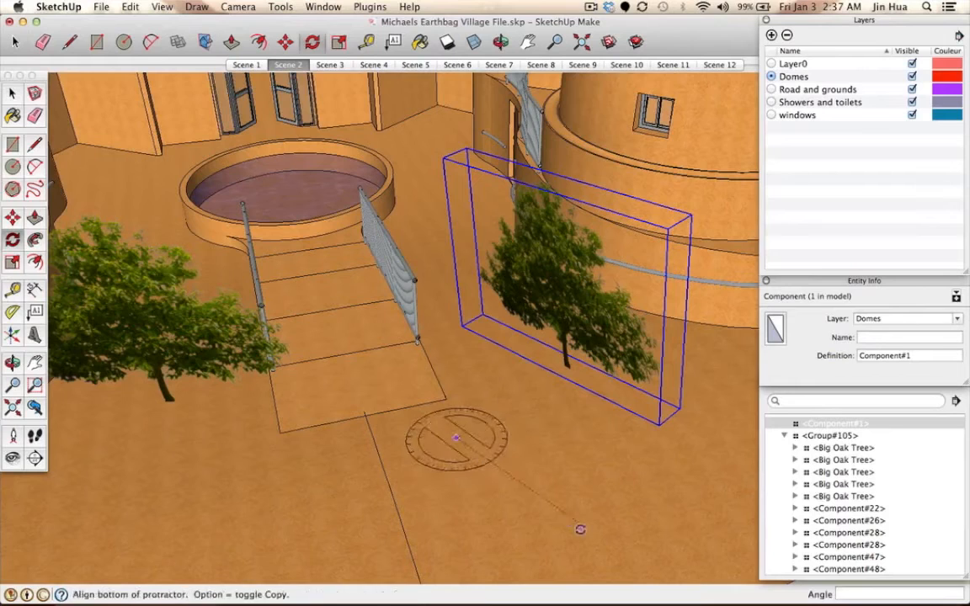
pyautogui.click(580, 529)
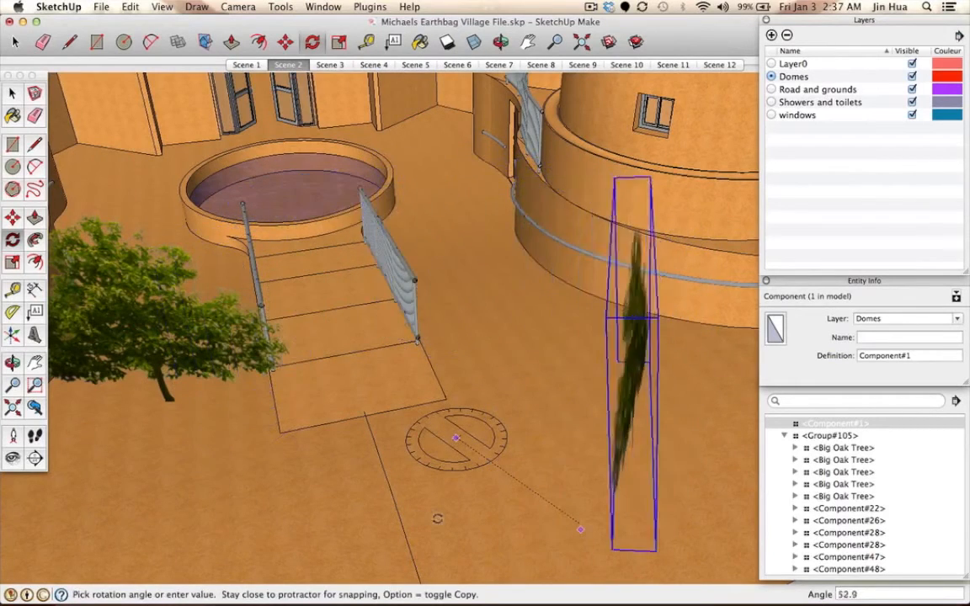
pyautogui.click(561, 389)
pyautogui.press('space')
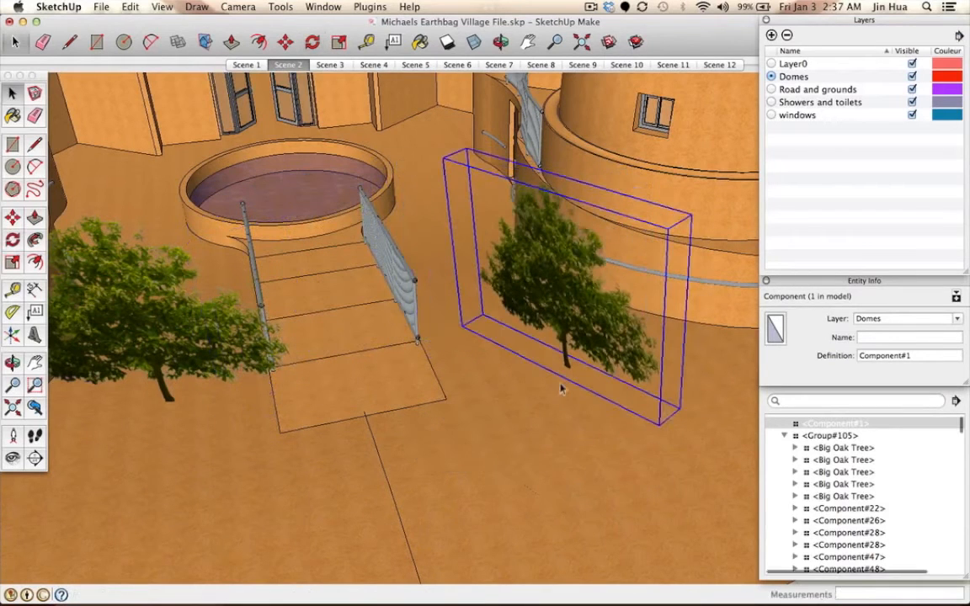
# Step: Try to rotate the new tree horizontally about a pivot just in front of its trunk, and cancel the rotation
pyautogui.press('q')
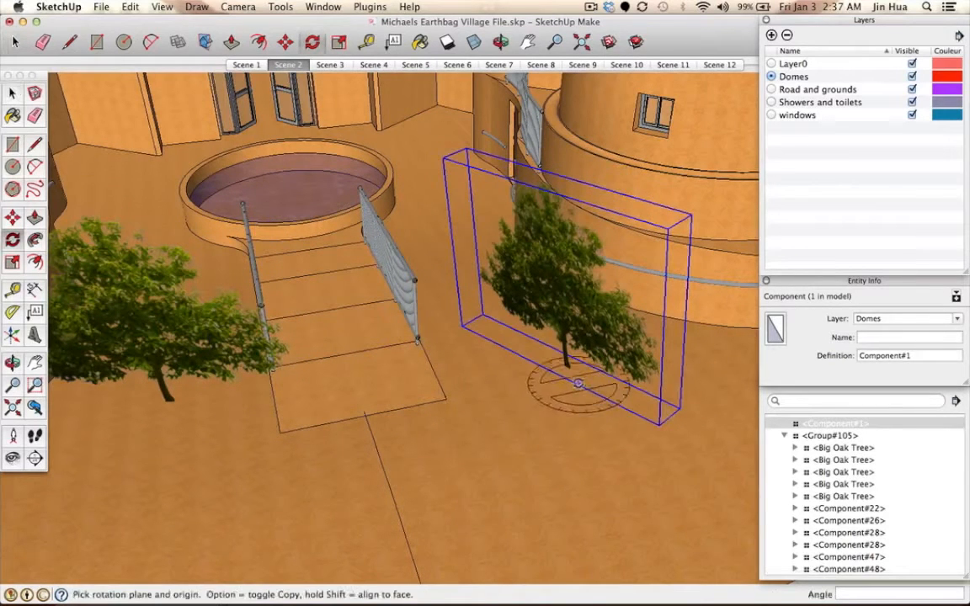
pyautogui.click(579, 383)
pyautogui.click(583, 508)
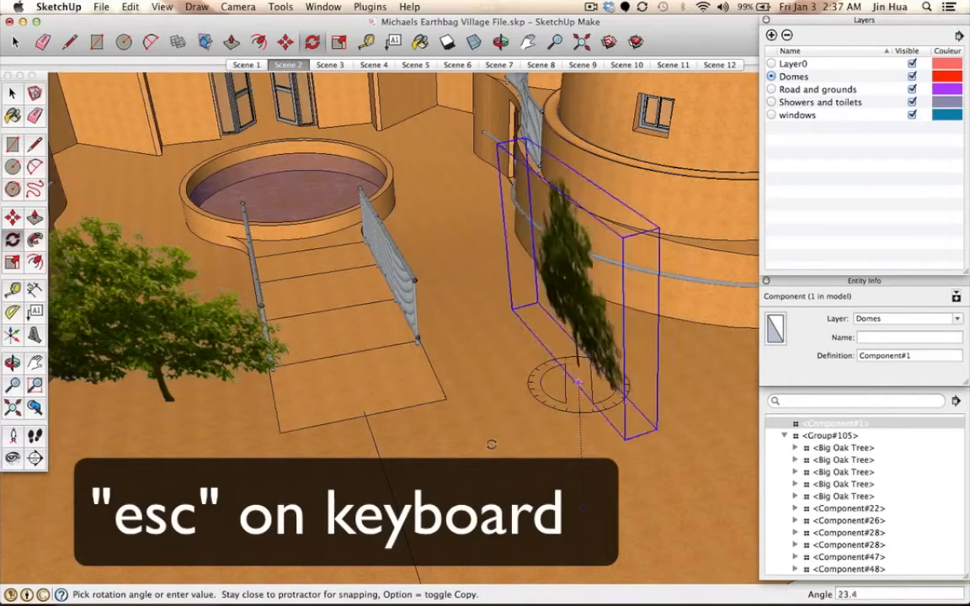
pyautogui.press('Escape')
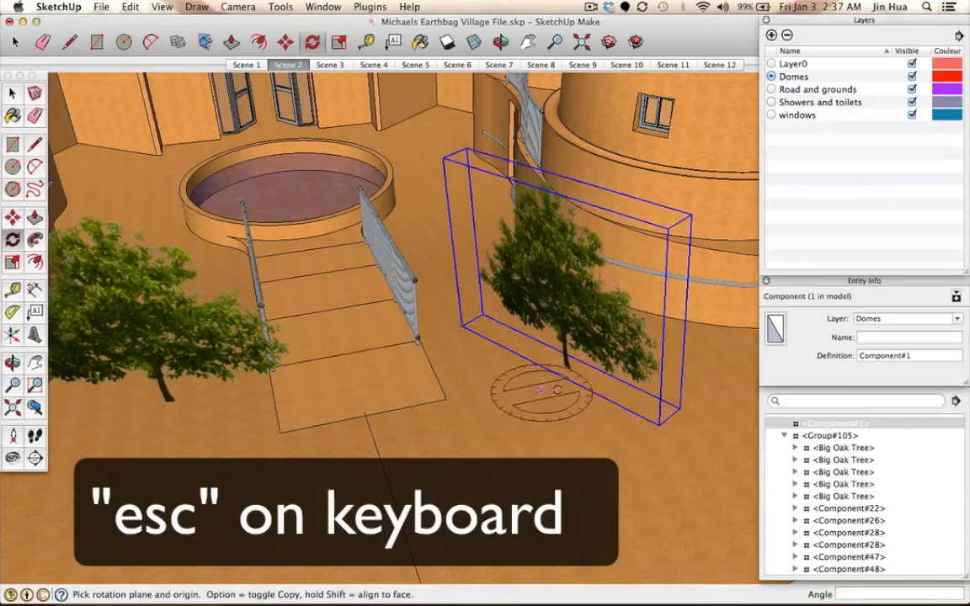
# Step: Rotate the new tree 90 degrees horizontally around the base of its trunk, and undo the rotation
pyautogui.click(562, 377)
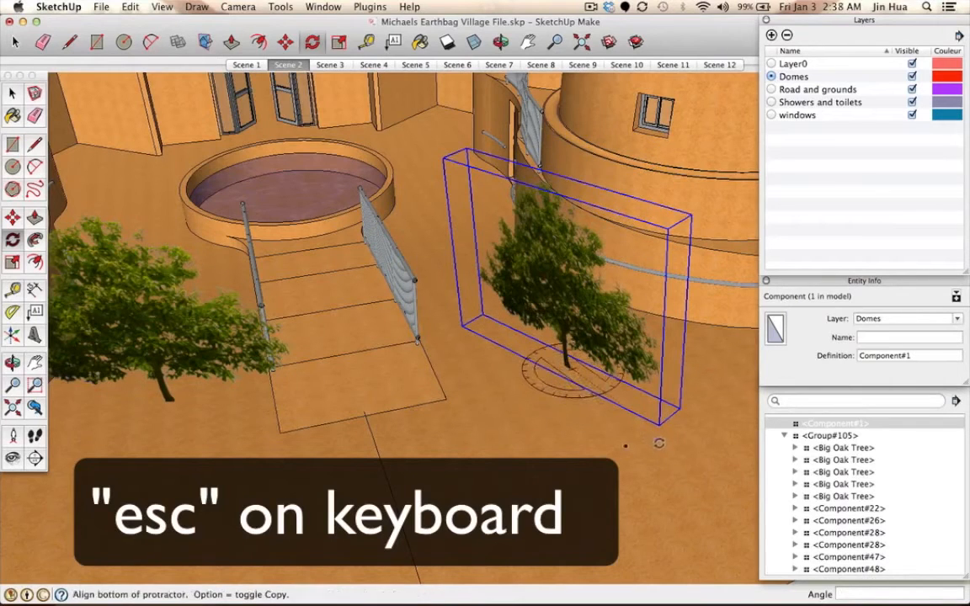
pyautogui.click(595, 400)
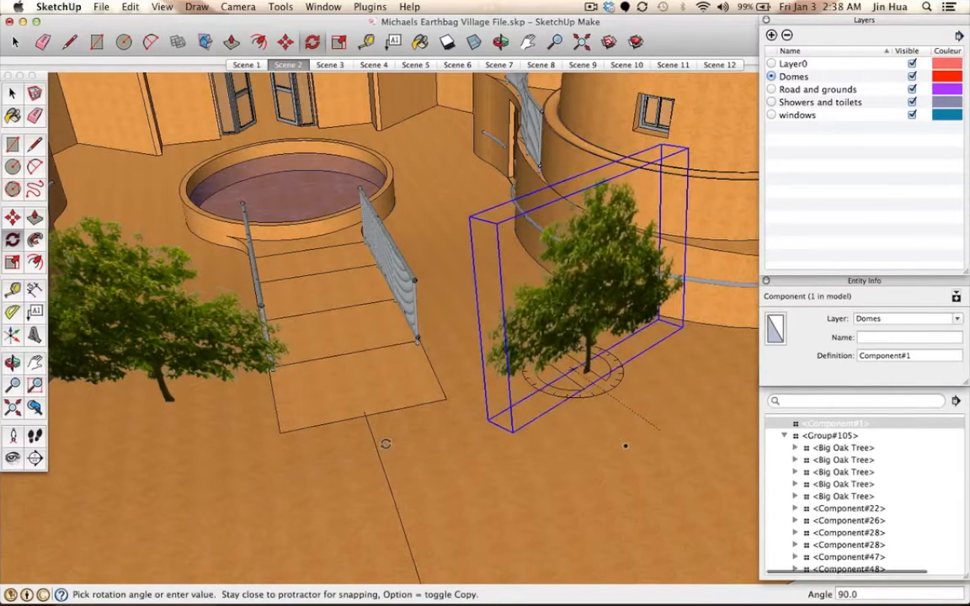
pyautogui.click(612, 394)
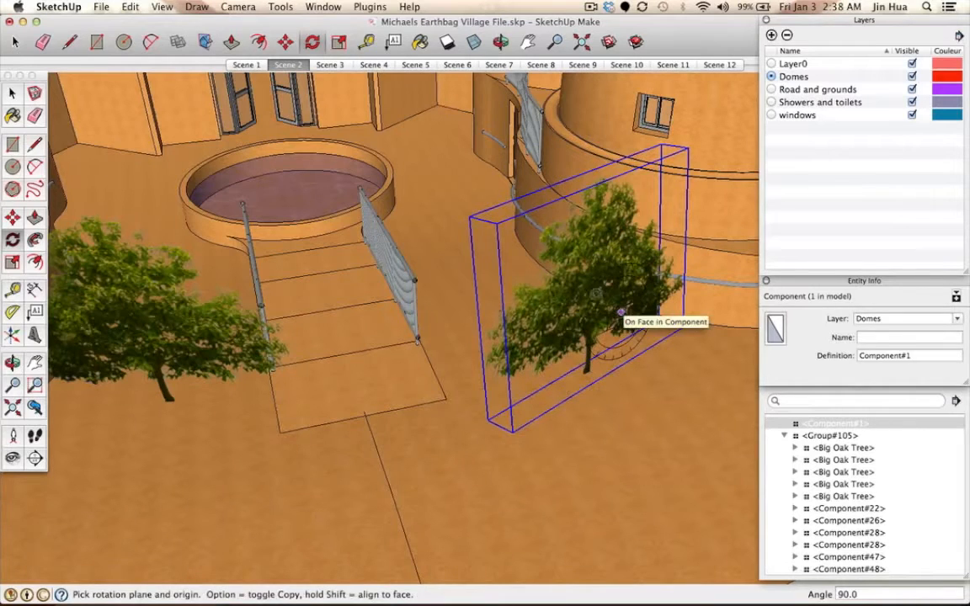
pyautogui.click(131, 7)
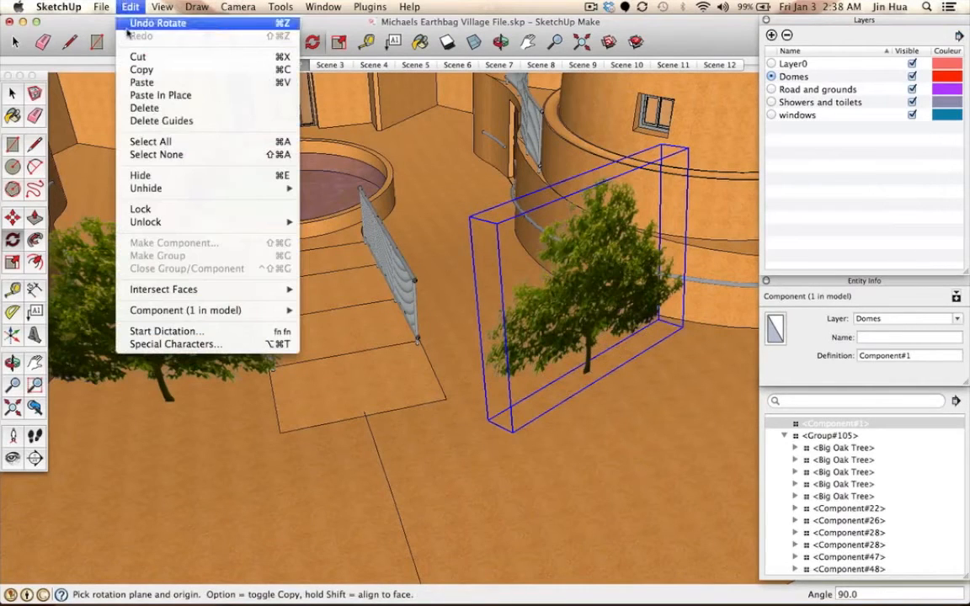
pyautogui.click(179, 26)
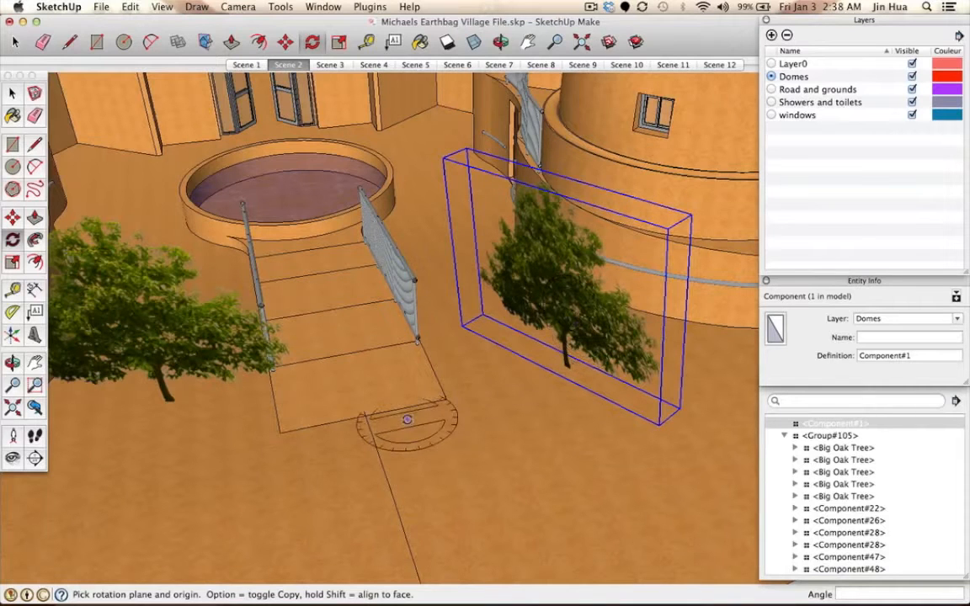
# Step: Delete the second tree component, which does not face the camera, across the pool steps from the first chestnut tree
pyautogui.scroll(-5, 407, 421)
pyautogui.moveTo(407, 421); pyautogui.dragTo(459, 397, button='middle')
pyautogui.press('space')
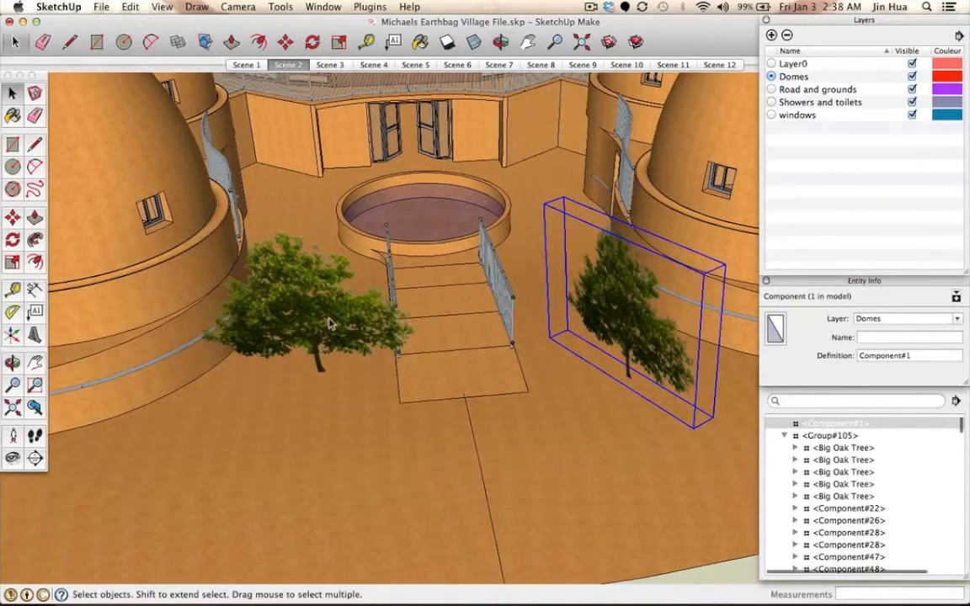
pyautogui.click(299, 291)
pyautogui.click(633, 325)
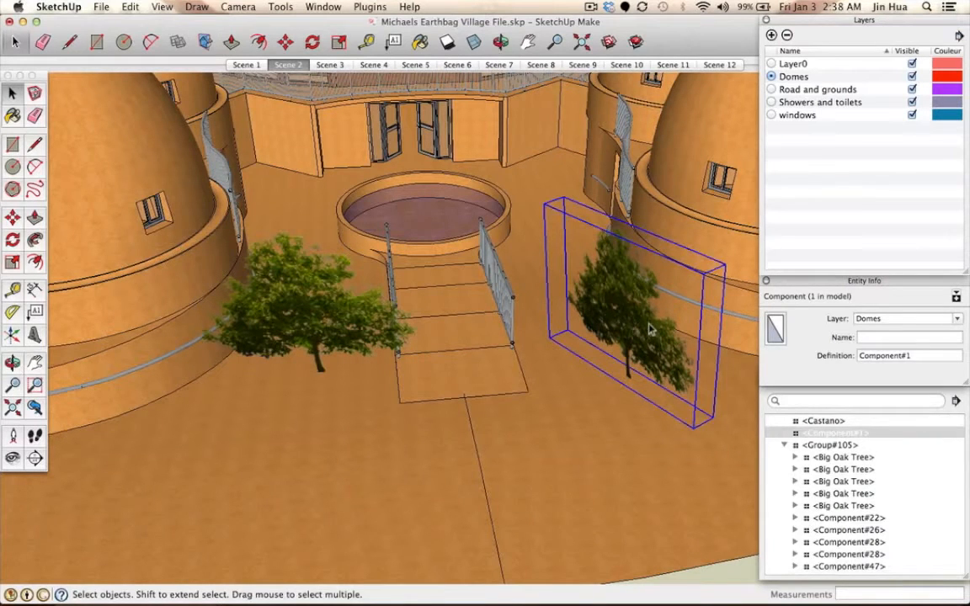
pyautogui.press('Delete')
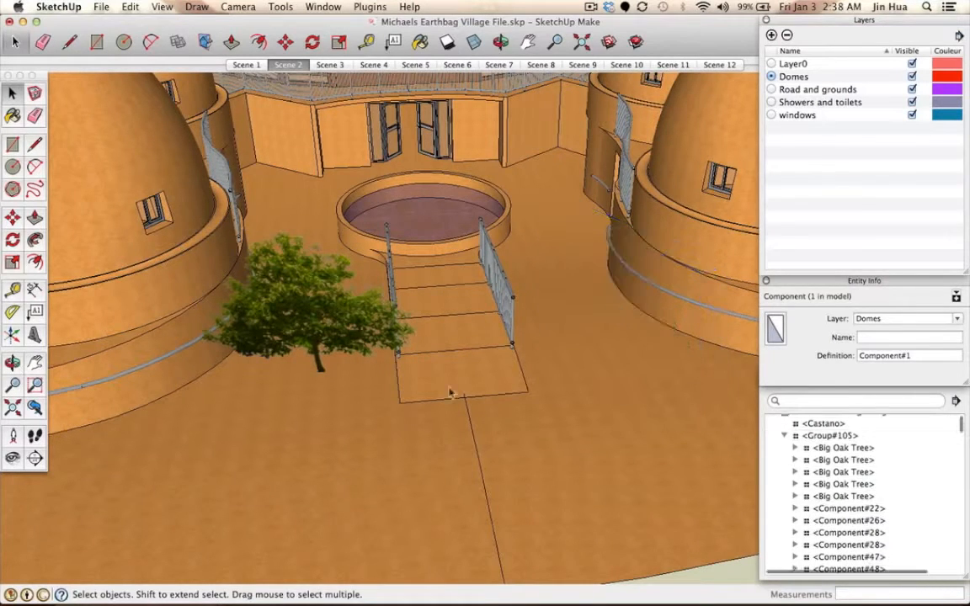
# Step: Select the remaining Castano tree and examine the base of its trunk against the ground from a low viewpoint
pyautogui.moveTo(361, 401); pyautogui.dragTo(274, 230, button='middle')
pyautogui.moveTo(274, 230); pyautogui.dragTo(305, 316)
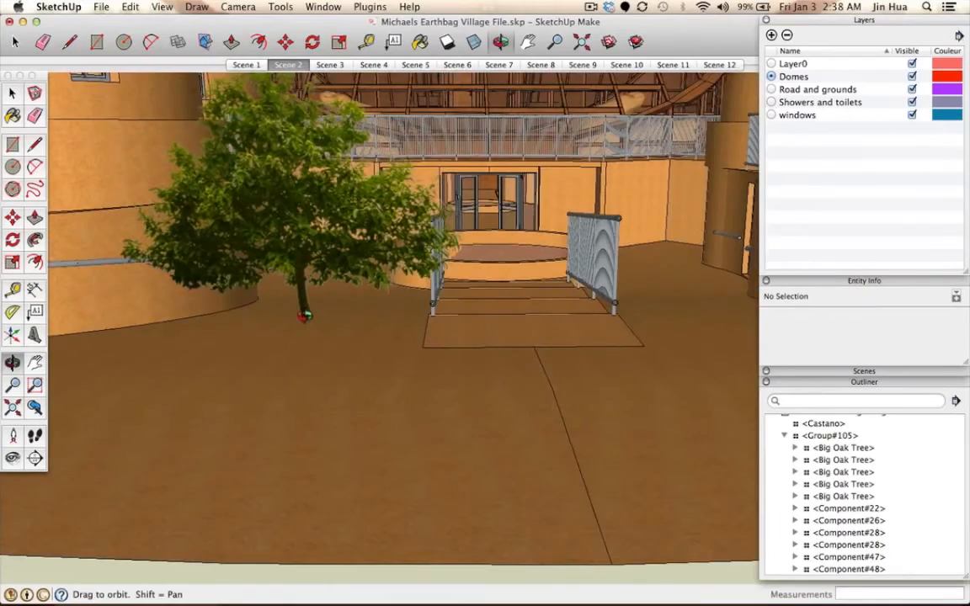
pyautogui.scroll(2, 305, 315)
pyautogui.scroll(8, 304, 316)
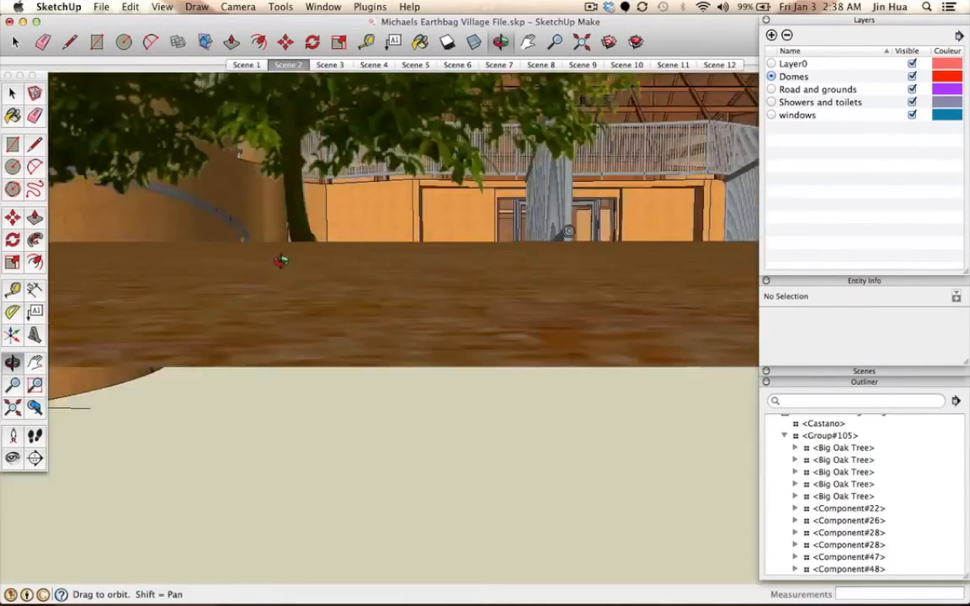
pyautogui.moveTo(281, 261); pyautogui.dragTo(246, 282)
pyautogui.press('space')
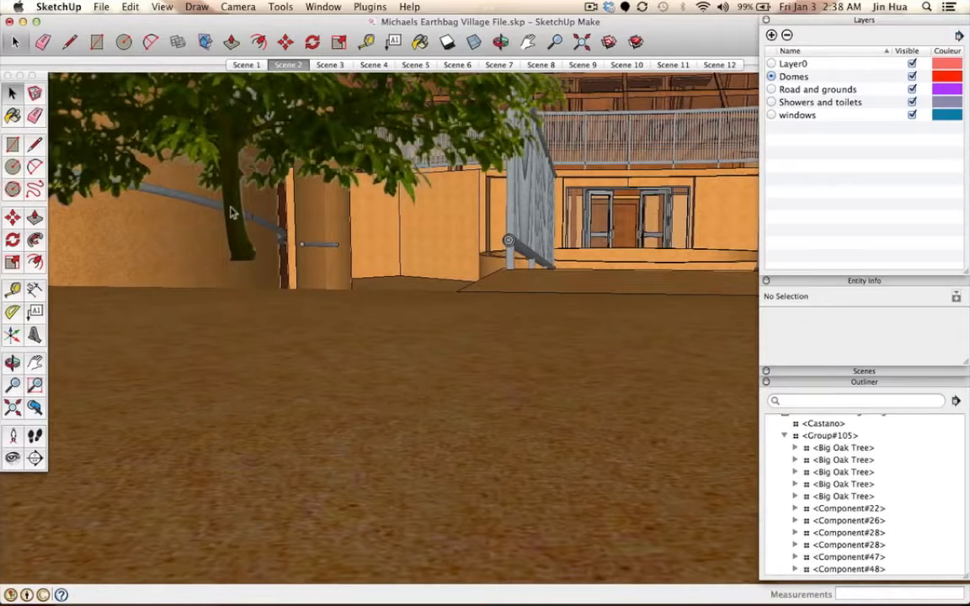
pyautogui.click(234, 216)
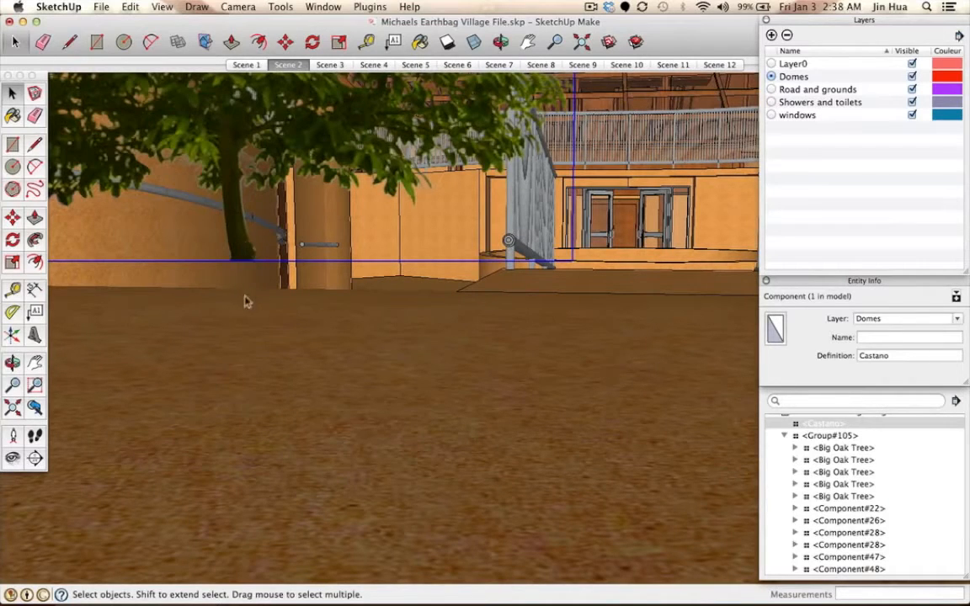
pyautogui.press('o')
pyautogui.moveTo(253, 268); pyautogui.dragTo(335, 229)
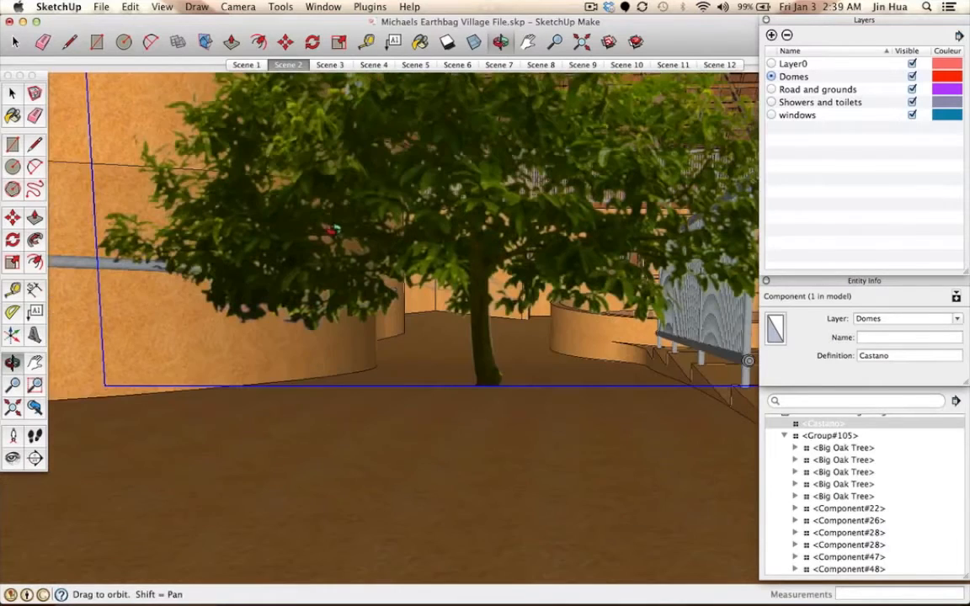
pyautogui.moveTo(428, 339); pyautogui.dragTo(193, 257)
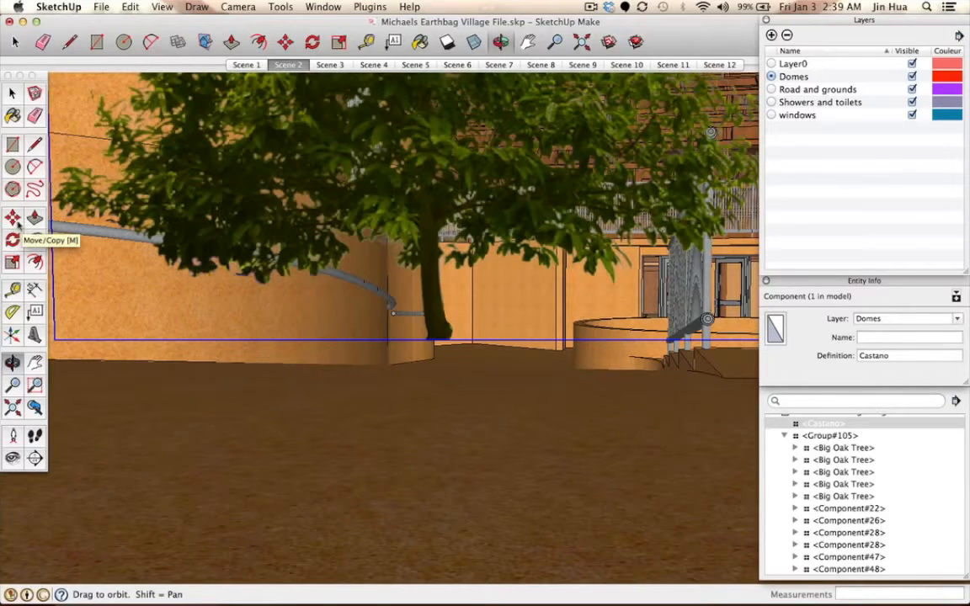
# Step: Move the Castano tree down about 5 15/16" by the base of its trunk until it meets the ground
pyautogui.click(15, 220)
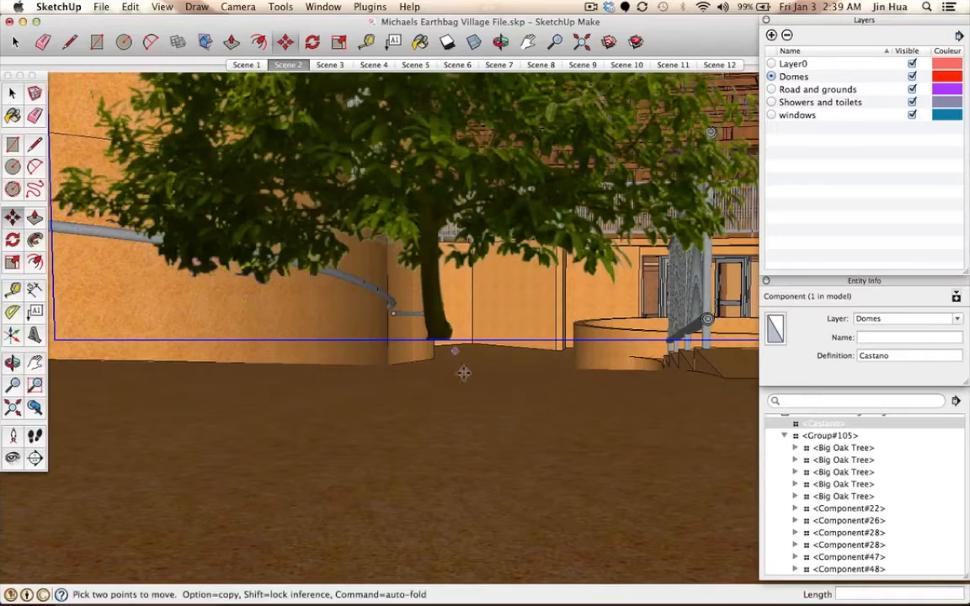
pyautogui.moveTo(457, 424); pyautogui.dragTo(455, 467, button='middle')
pyautogui.scroll(-4, 448, 448)
pyautogui.press('space')
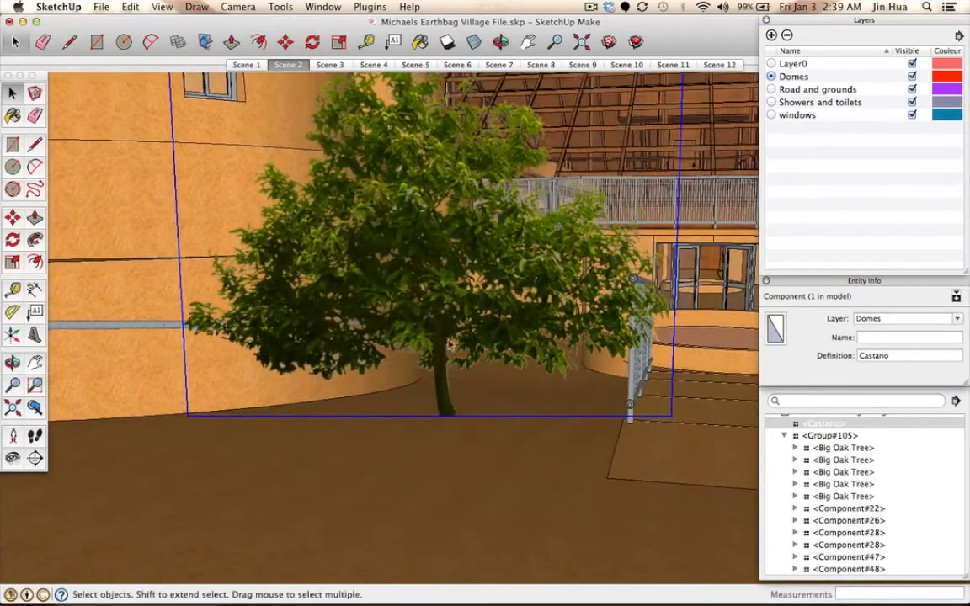
pyautogui.scroll(5, 445, 412)
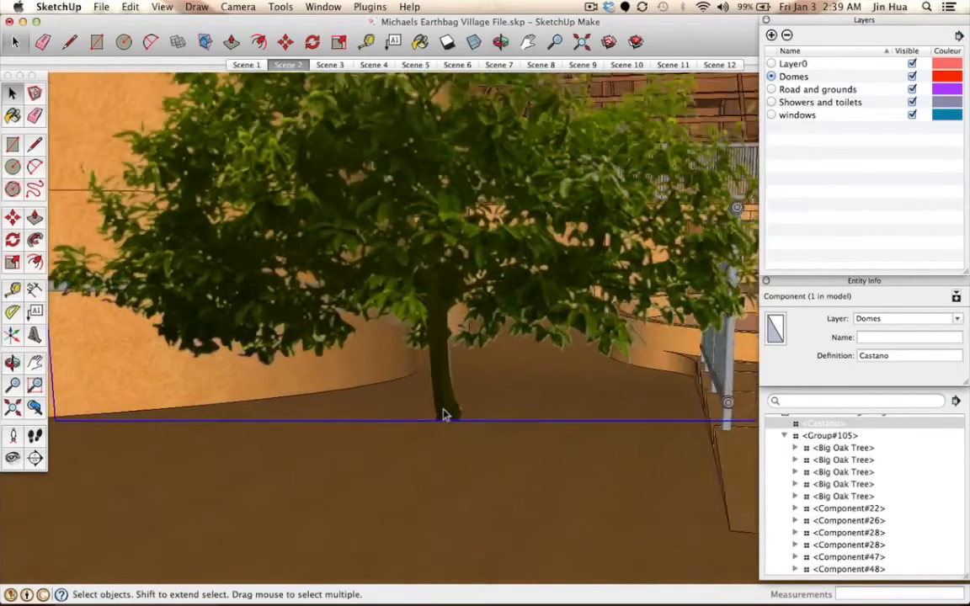
pyautogui.moveTo(445, 413); pyautogui.dragTo(458, 344, button='middle')
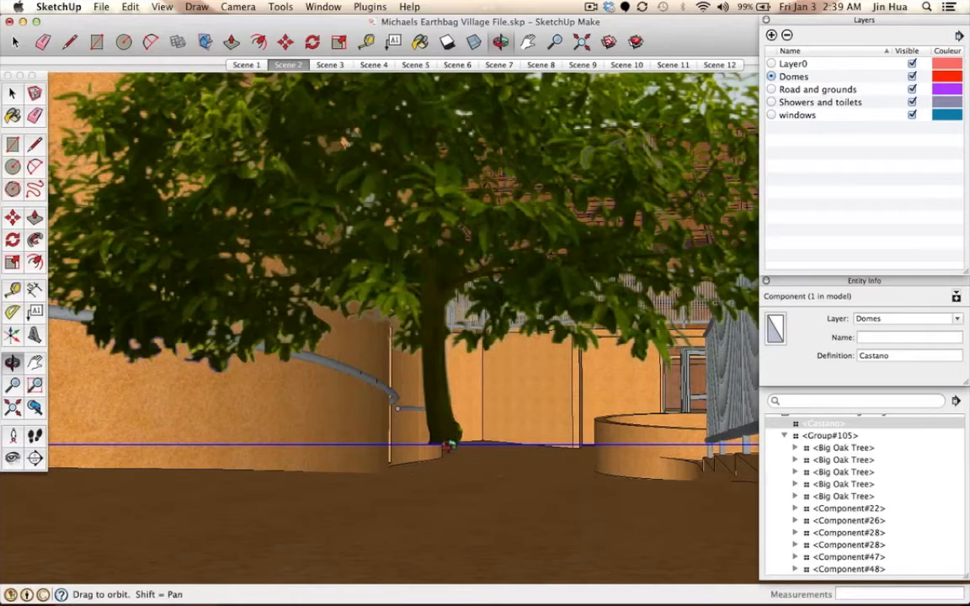
pyautogui.press('m')
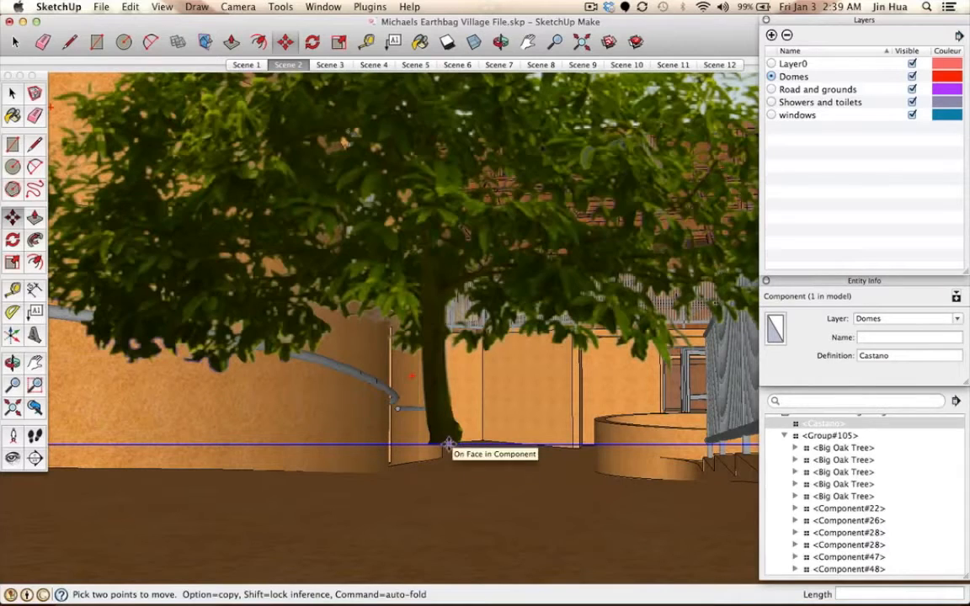
pyautogui.click(450, 443)
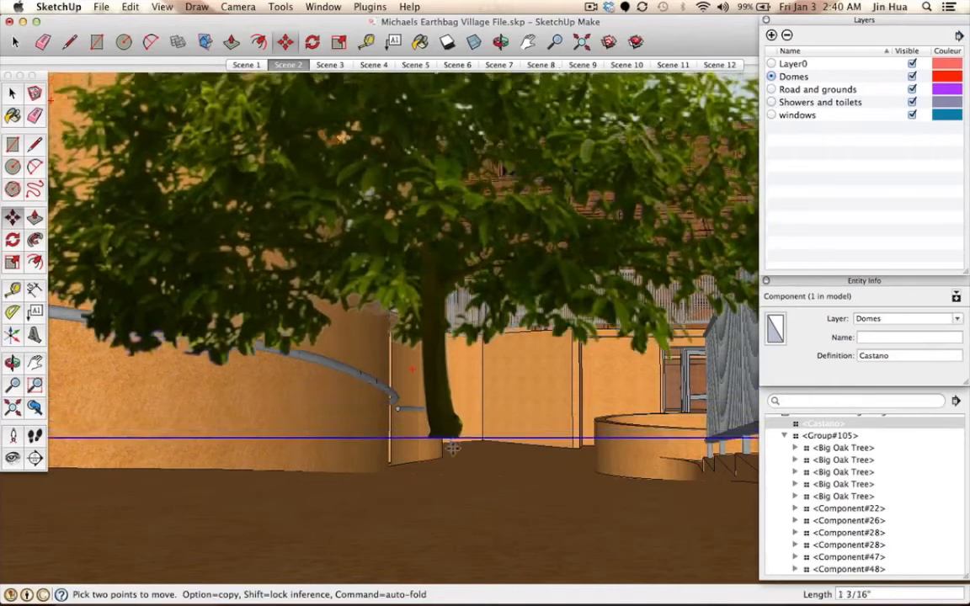
pyautogui.click(452, 479)
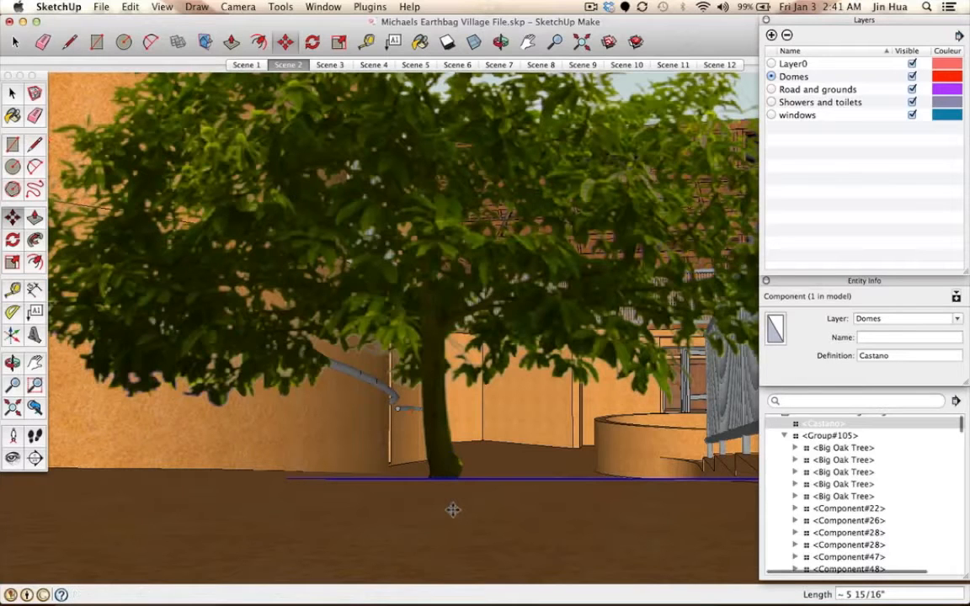
# Step: Try to move the Castano tree freely from beside the pool steps toward the dome, and check its position from several angles
pyautogui.moveTo(486, 501); pyautogui.dragTo(377, 339, button='middle')
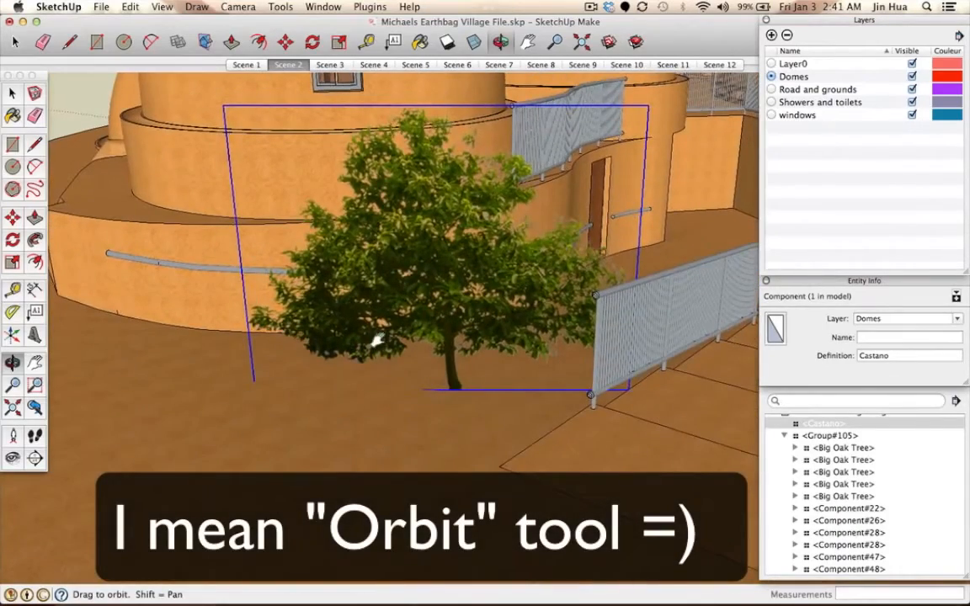
pyautogui.moveTo(301, 305); pyautogui.dragTo(438, 365, button='middle')
pyautogui.scroll(-10, 424, 385)
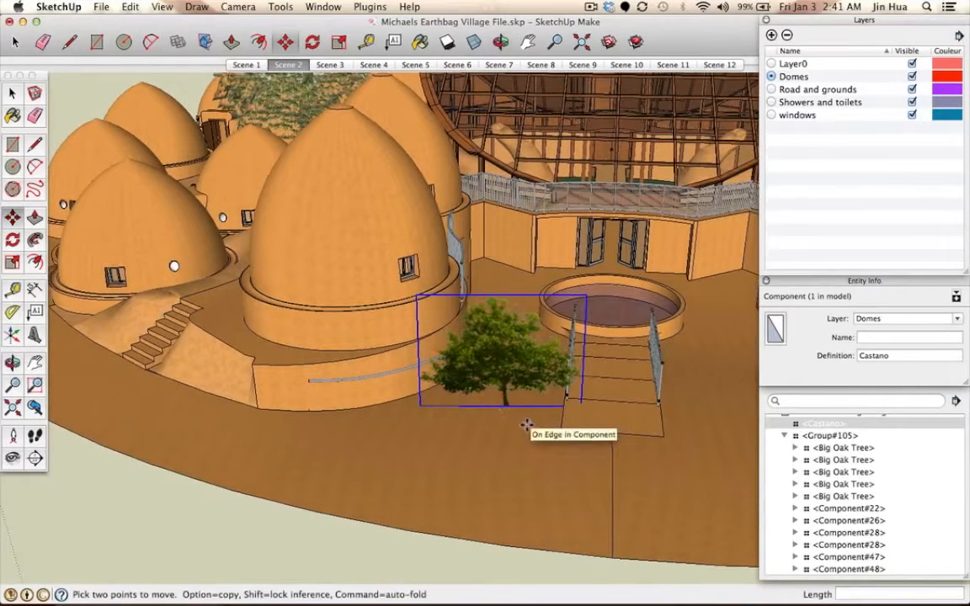
pyautogui.click(481, 341)
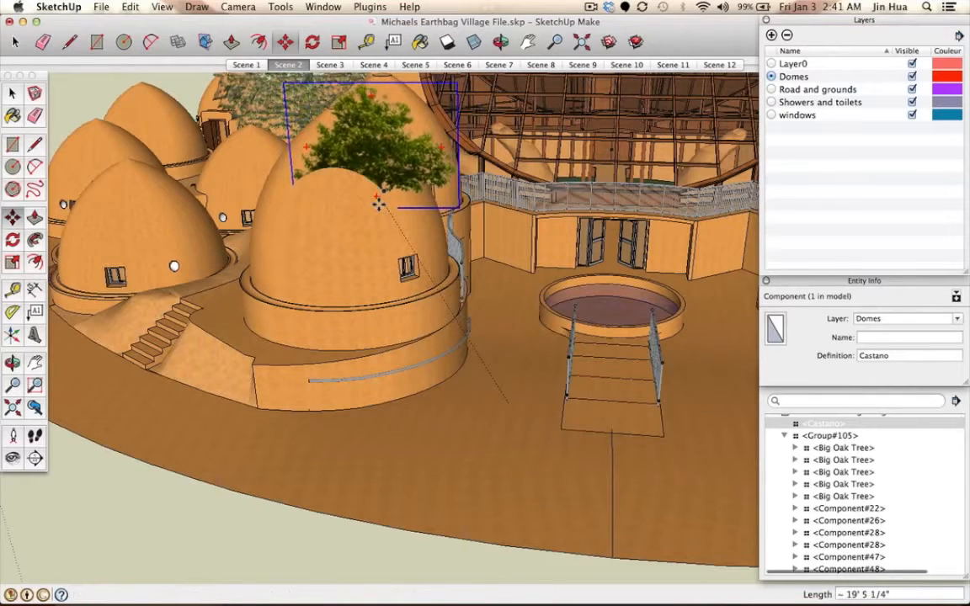
pyautogui.moveTo(386, 255); pyautogui.dragTo(345, 221, button='middle')
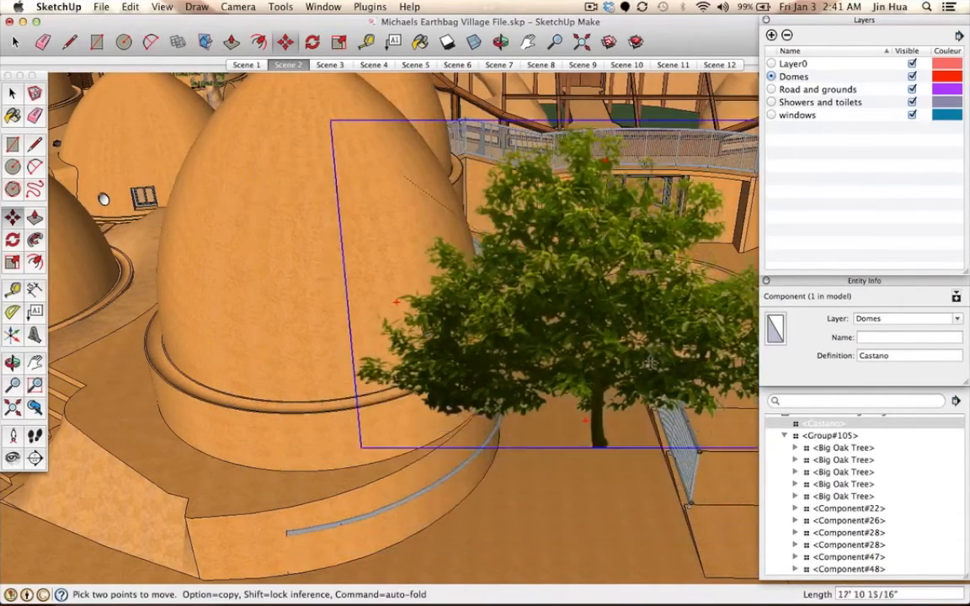
pyautogui.scroll(-5, 638, 413)
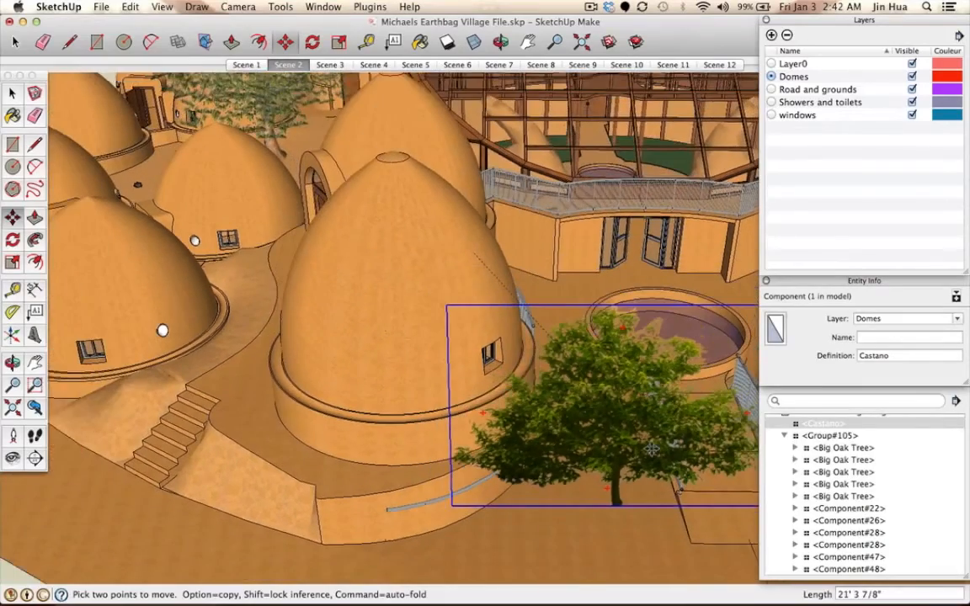
pyautogui.scroll(3, 652, 450)
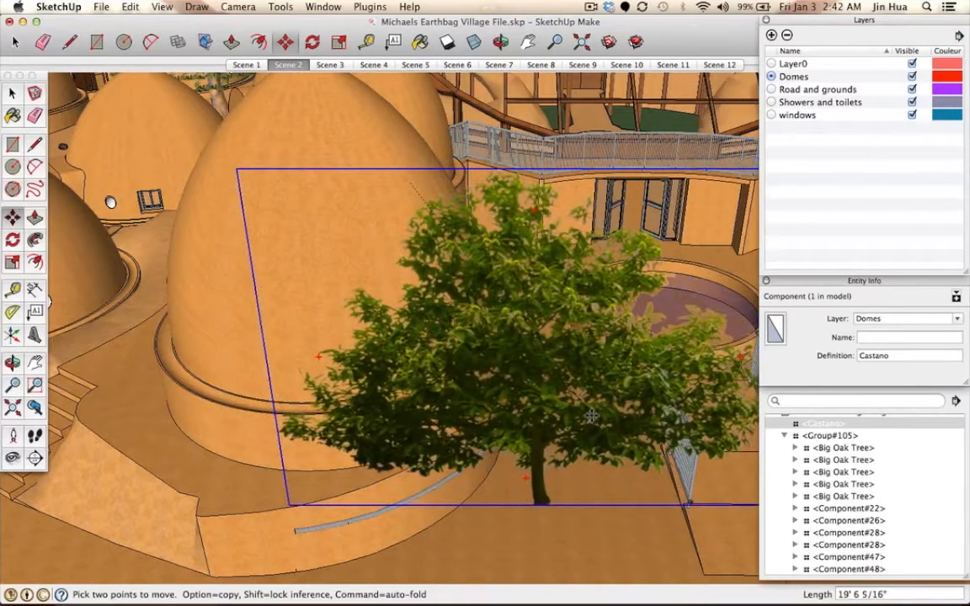
pyautogui.press('o')
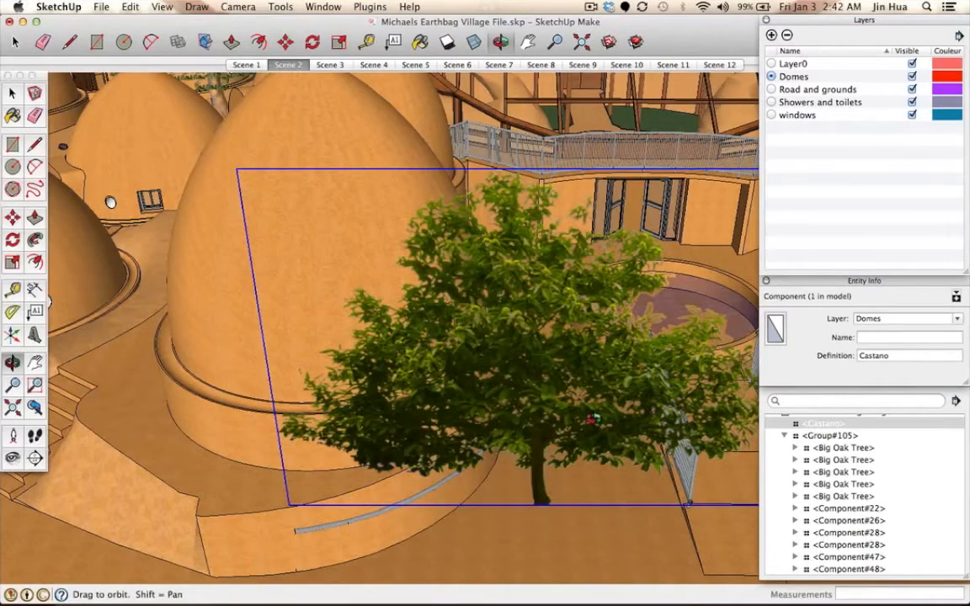
pyautogui.moveTo(592, 419); pyautogui.dragTo(461, 417)
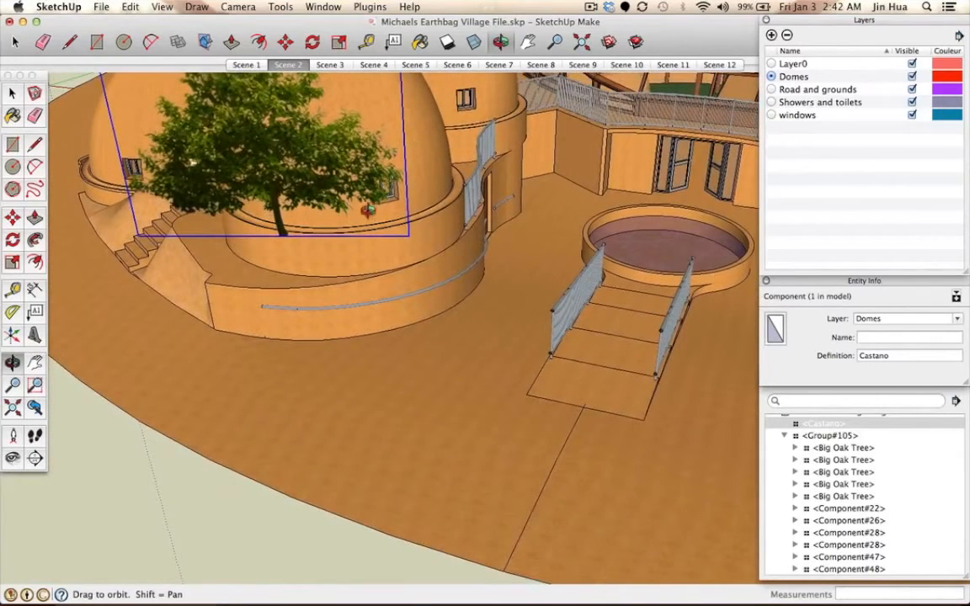
# Step: Try to move the Castano tree about 37' 3" toward the foreground, and check its height from a lower angle
pyautogui.press('m')
pyautogui.moveTo(367, 207); pyautogui.dragTo(432, 380)
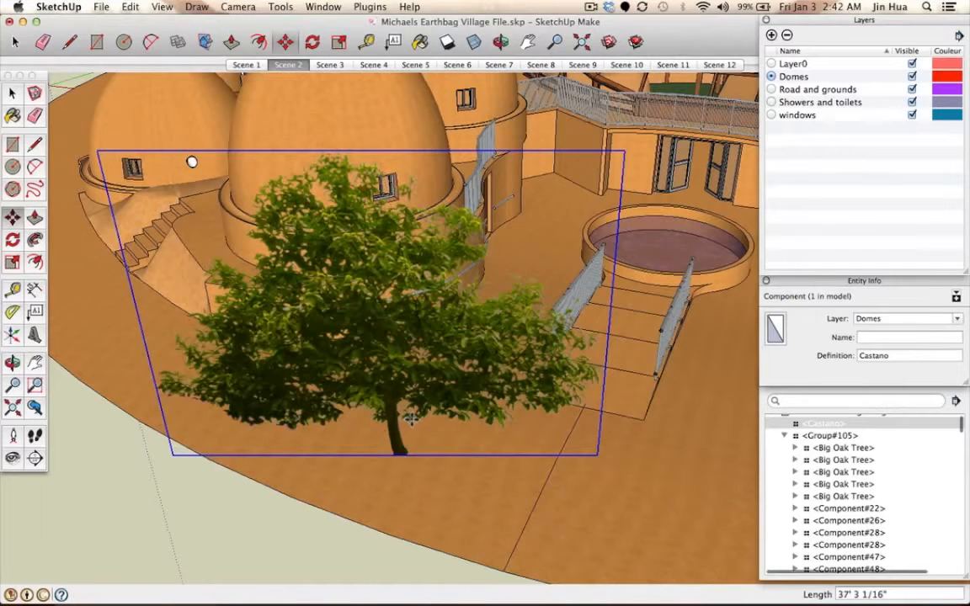
pyautogui.press('o')
pyautogui.moveTo(376, 453); pyautogui.dragTo(384, 318)
pyautogui.moveTo(384, 315); pyautogui.dragTo(357, 313, button='middle')
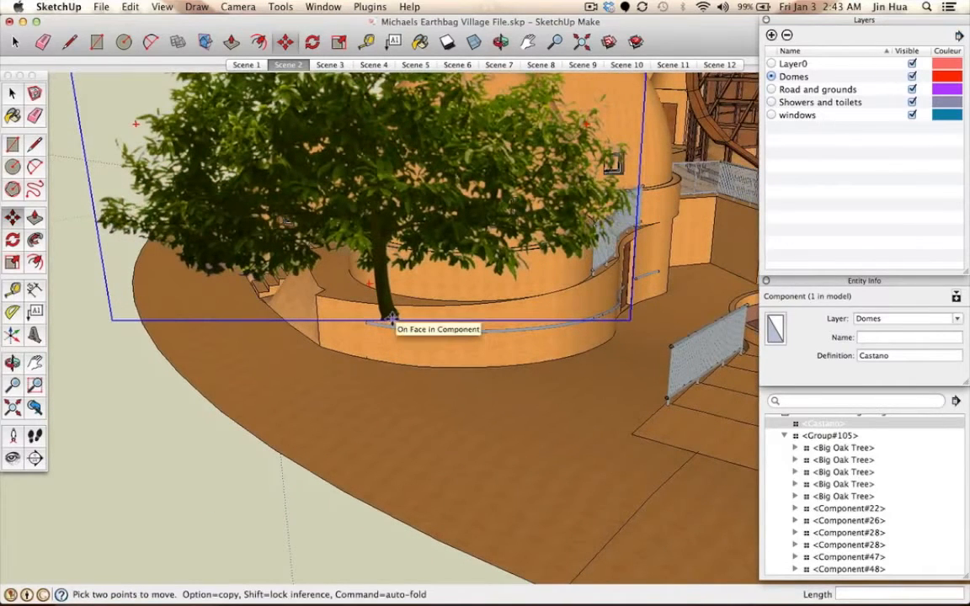
# Step: Move the Castano tree about 27' 5" by its trunk base onto the ground between the dome and the pool steps, and check it
pyautogui.click(391, 317)
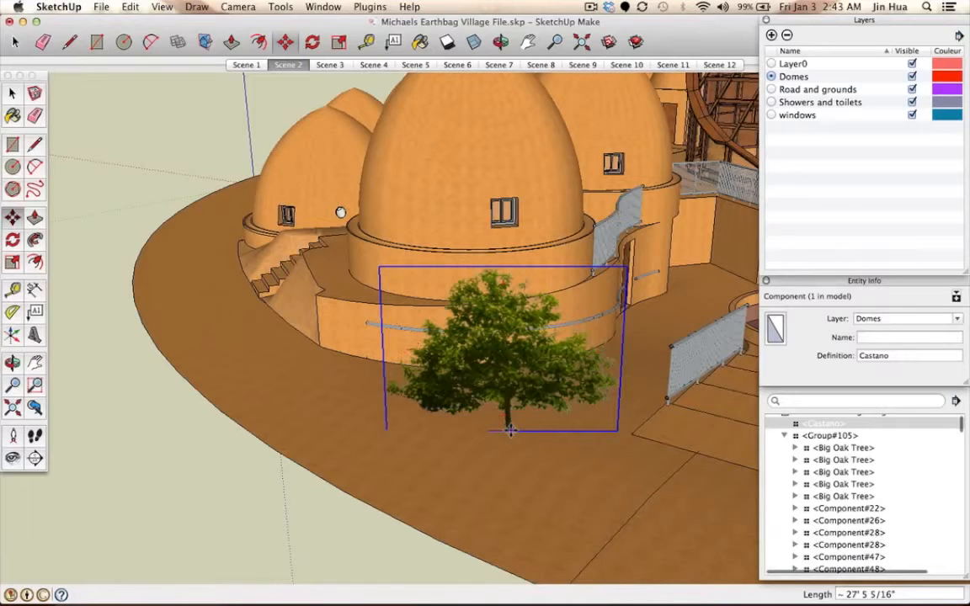
pyautogui.scroll(10, 511, 430)
pyautogui.moveTo(510, 430); pyautogui.dragTo(447, 398, button='middle')
pyautogui.scroll(-4, 502, 459)
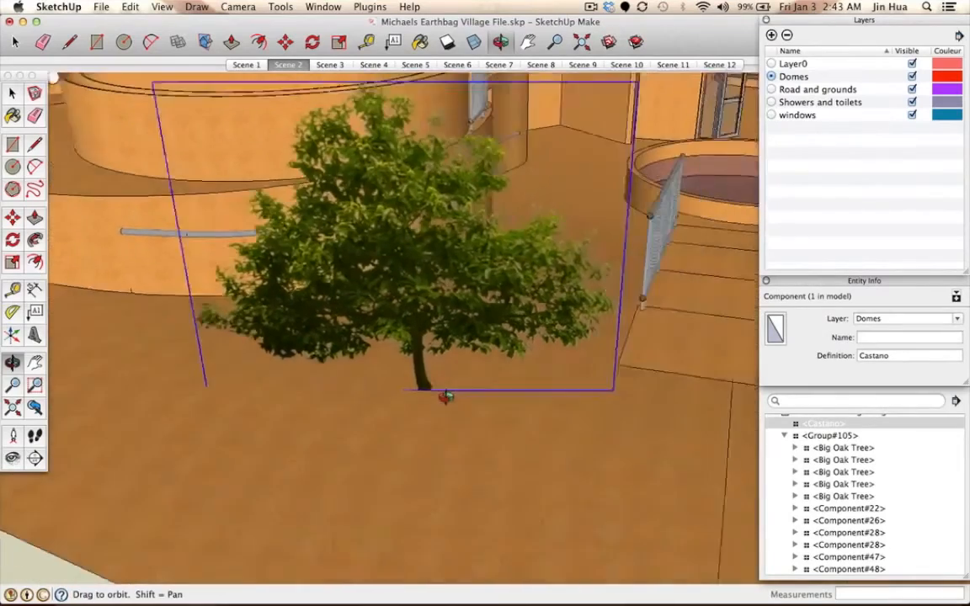
pyautogui.scroll(-6, 446, 397)
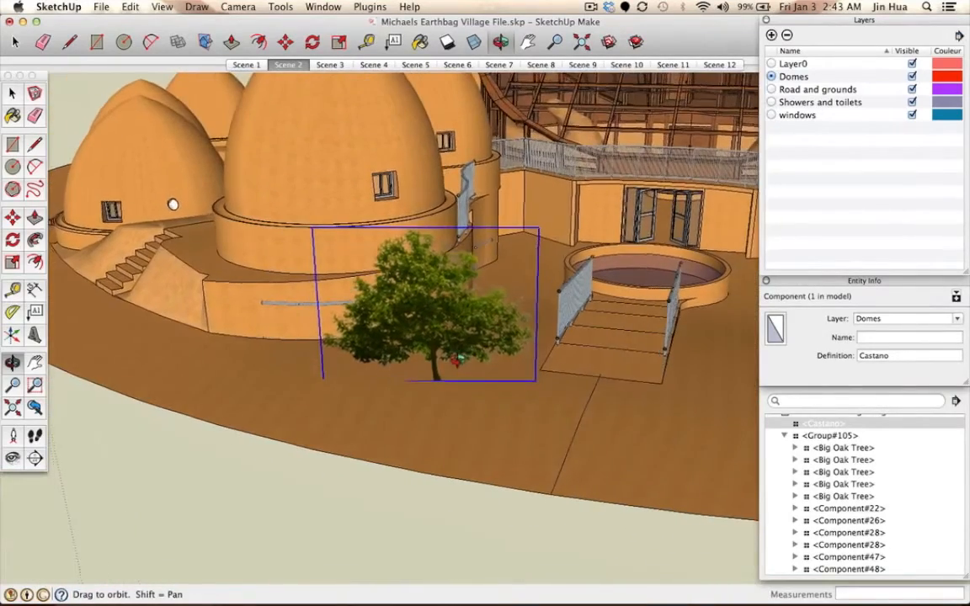
pyautogui.moveTo(456, 360); pyautogui.dragTo(450, 329, button='middle')
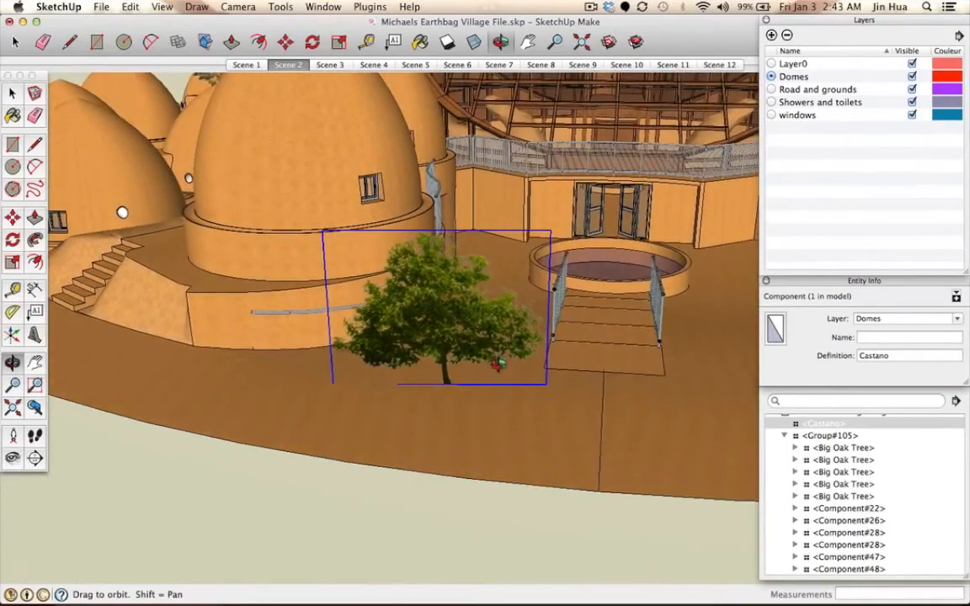
# Step: Try to stretch only the Castano tree's height with the Scale tool, using a green scale factor of 2, and undo it
pyautogui.moveTo(428, 294); pyautogui.dragTo(459, 243, button='middle')
pyautogui.moveTo(146, 268); pyautogui.dragTo(170, 179, button='middle')
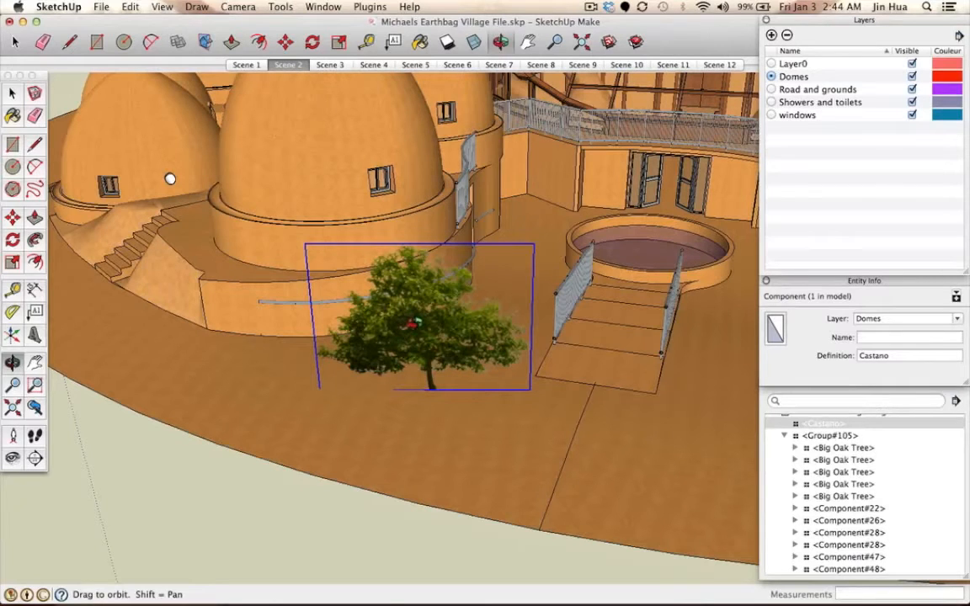
pyautogui.click(13, 262)
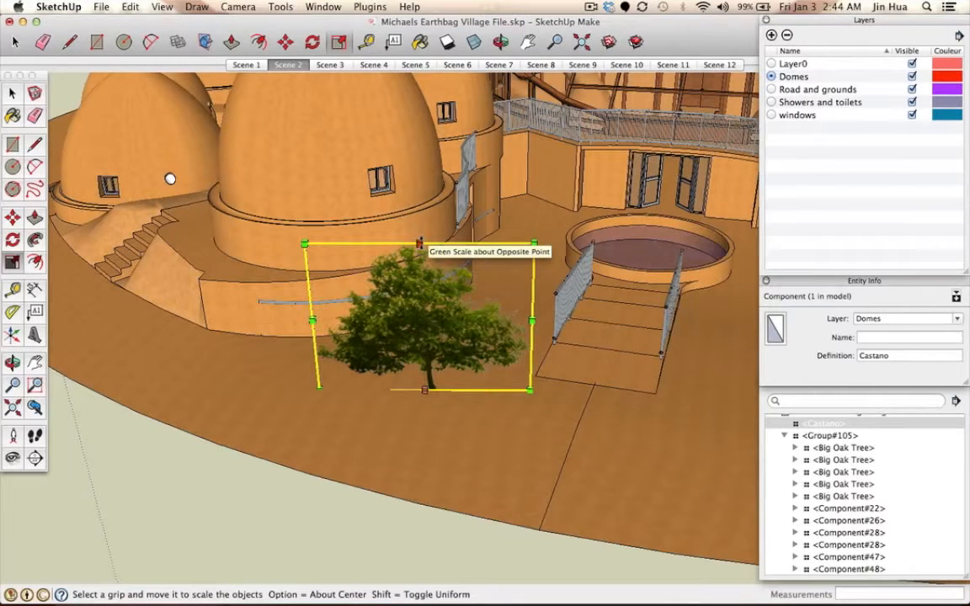
pyautogui.moveTo(419, 244); pyautogui.dragTo(421, 116)
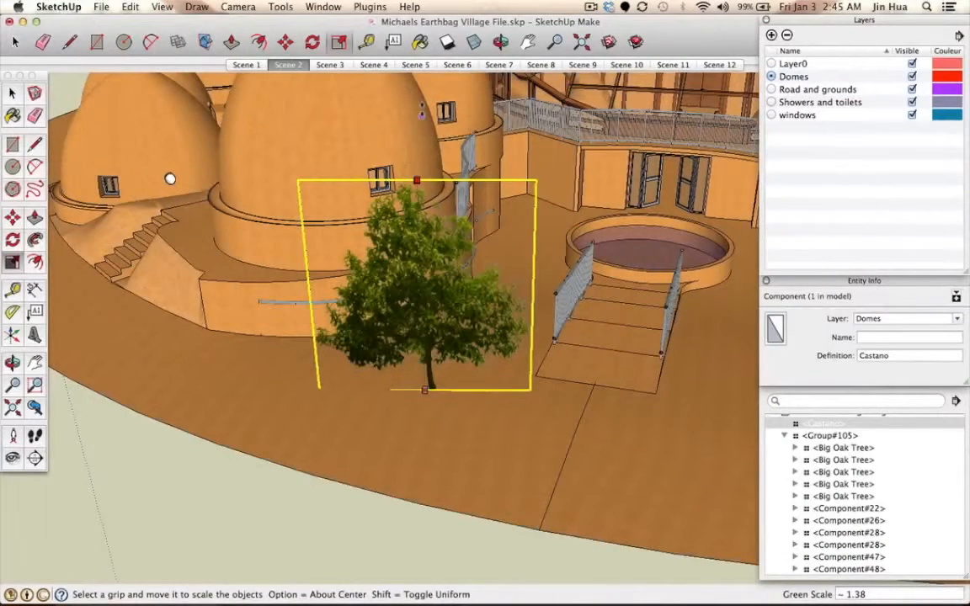
pyautogui.moveTo(422, 113)
pyautogui.mouseDown()
pyautogui.moveTo(381, 105)
pyautogui.moveTo(383, 202)
pyautogui.moveTo(384, 85)
pyautogui.moveTo(411, 121)
pyautogui.mouseUp()
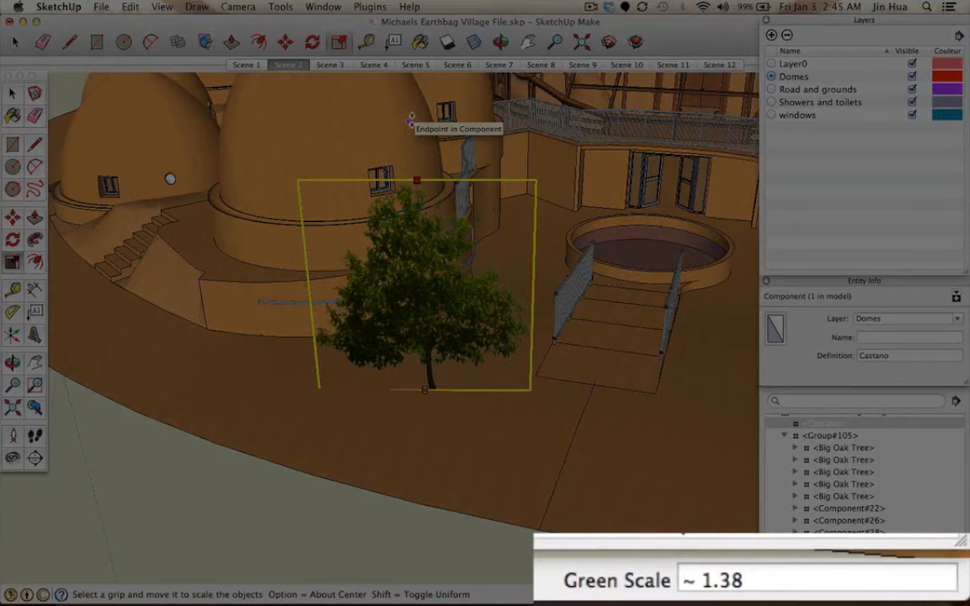
pyautogui.write('2')
pyautogui.press('Return')
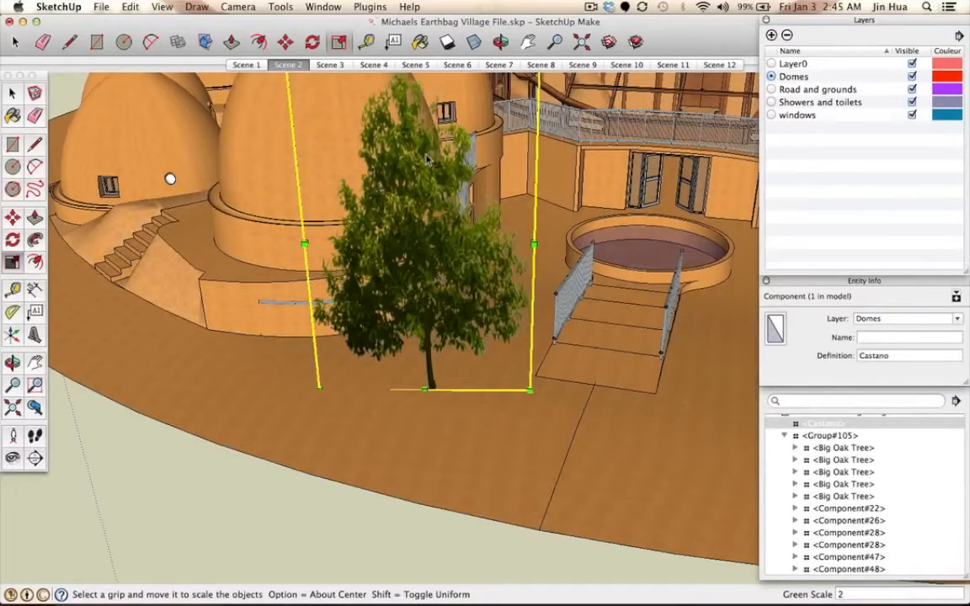
pyautogui.click(130, 6)
pyautogui.click(129, 5)
pyautogui.press('super+z')
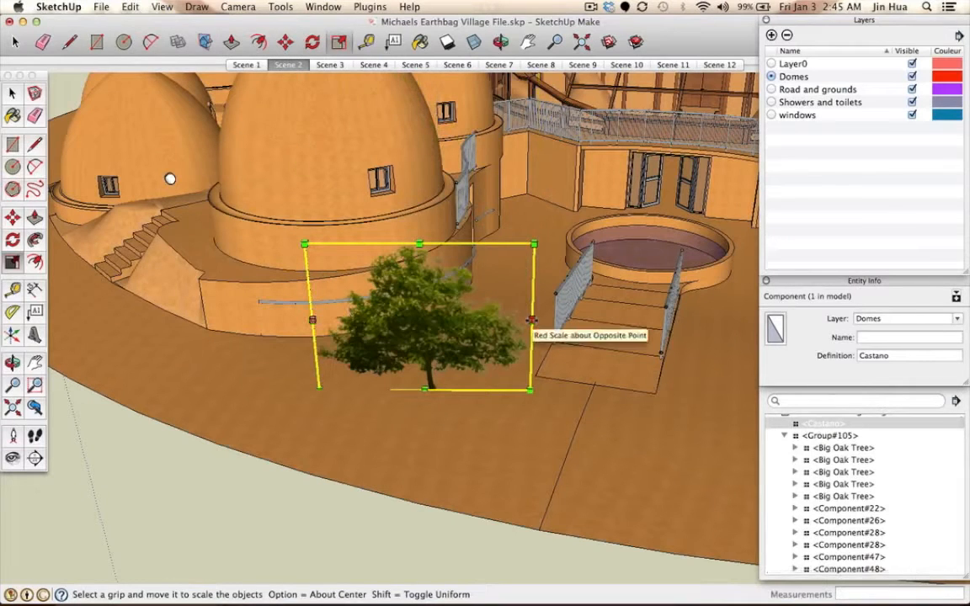
# Step: Try to widen the Castano tree to a red scale of about 1.69, and to enlarge it uniformly to a scale of 1.40
pyautogui.moveTo(531, 320); pyautogui.dragTo(663, 304)
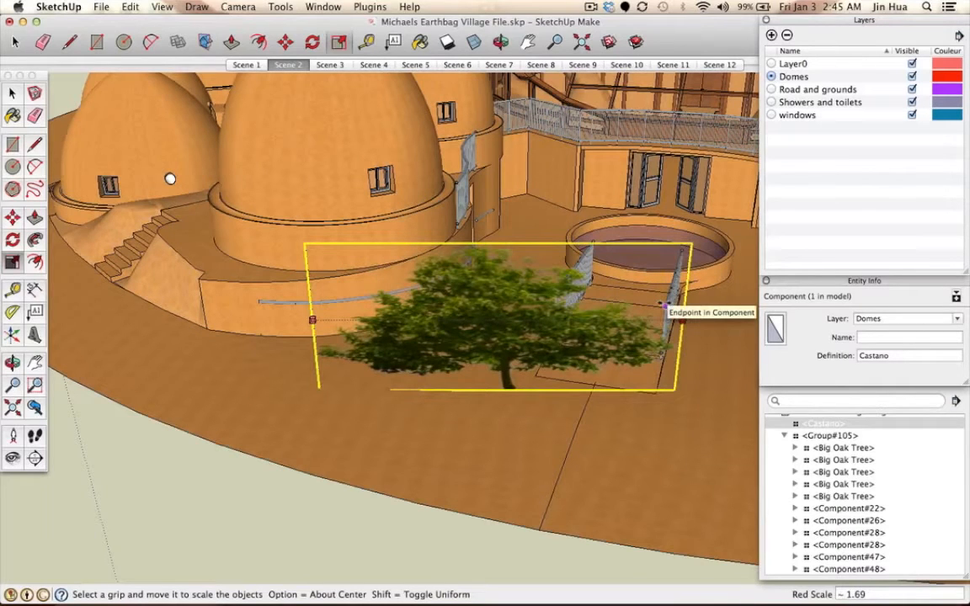
pyautogui.press('Escape')
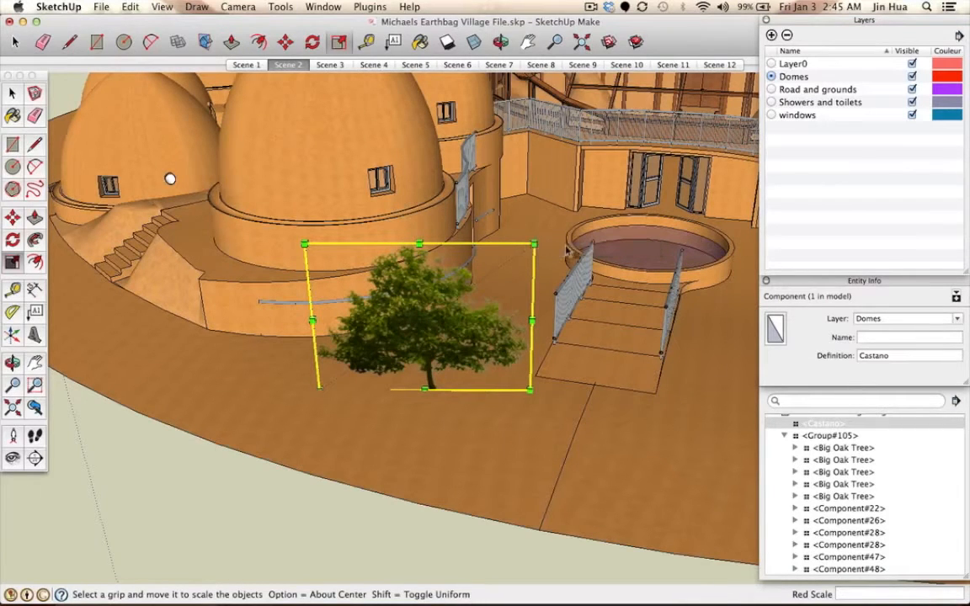
pyautogui.moveTo(533, 244); pyautogui.dragTo(581, 211)
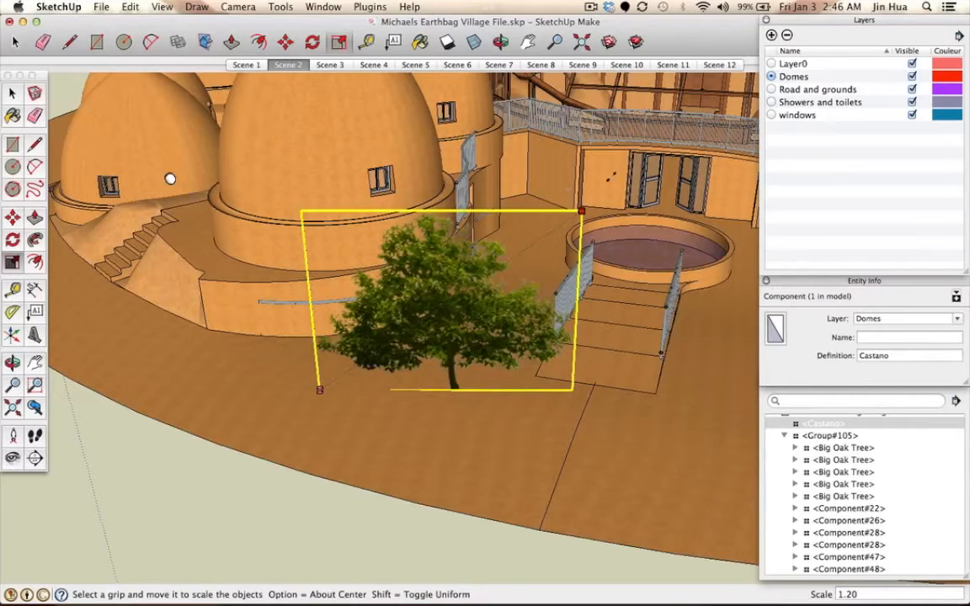
pyautogui.moveTo(582, 211); pyautogui.dragTo(629, 177)
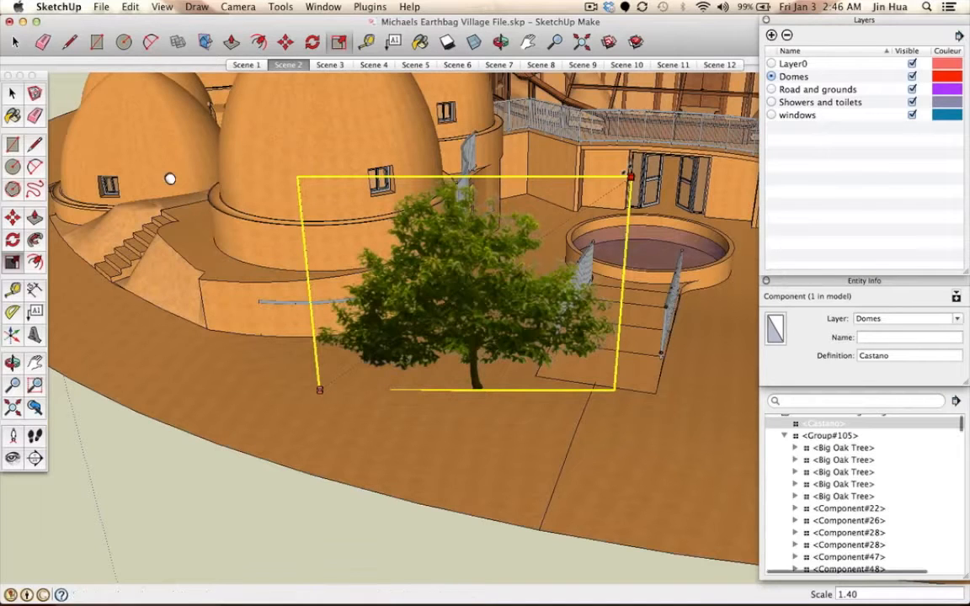
pyautogui.press('Escape')
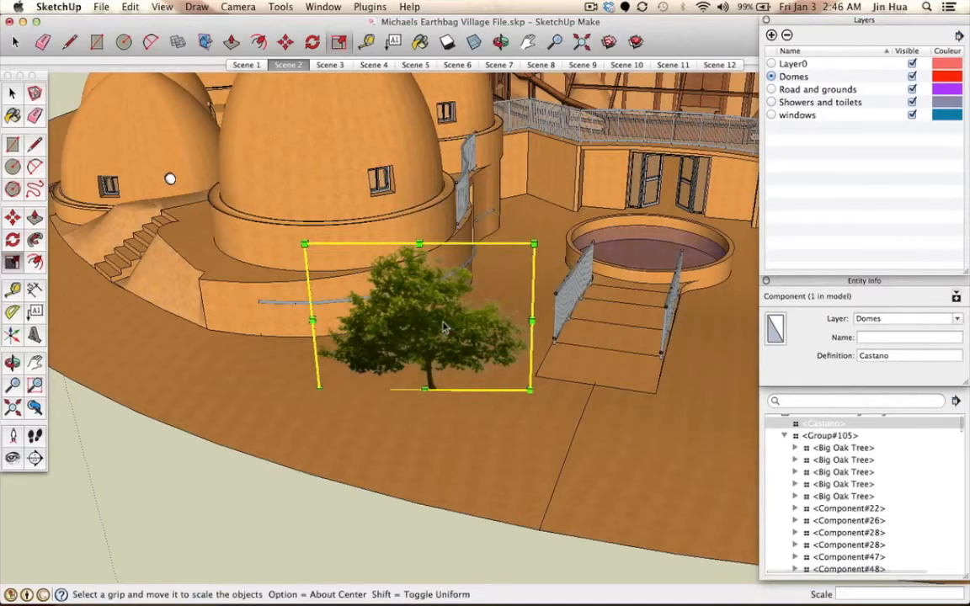
pyautogui.press('space')
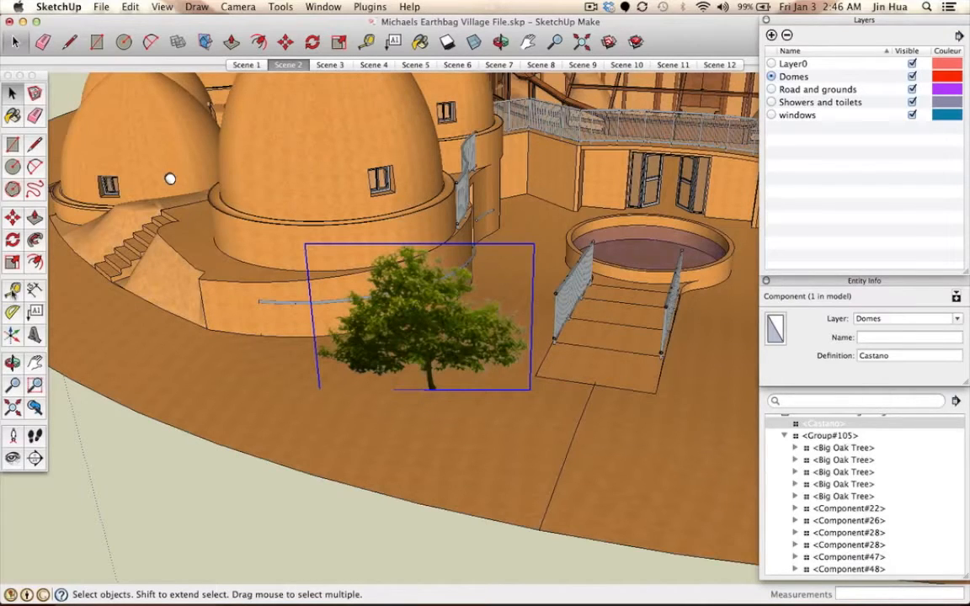
pyautogui.click(13, 289)
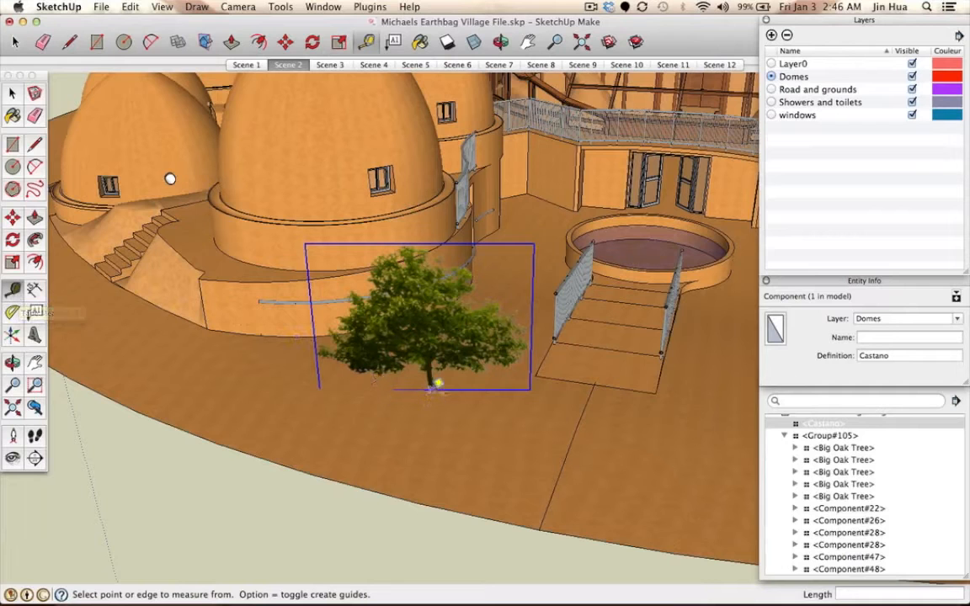
pyautogui.scroll(2, 436, 385)
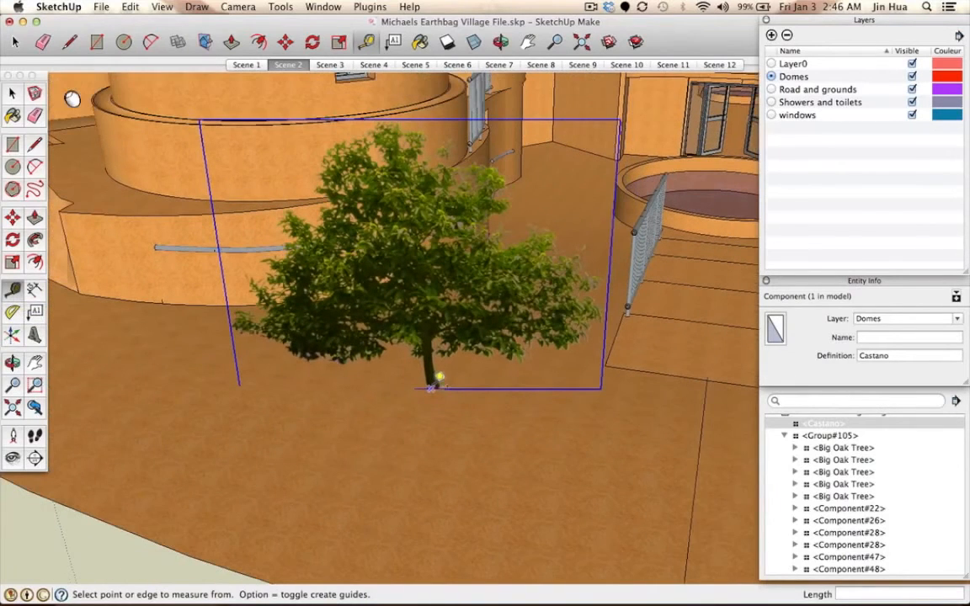
pyautogui.click(434, 385)
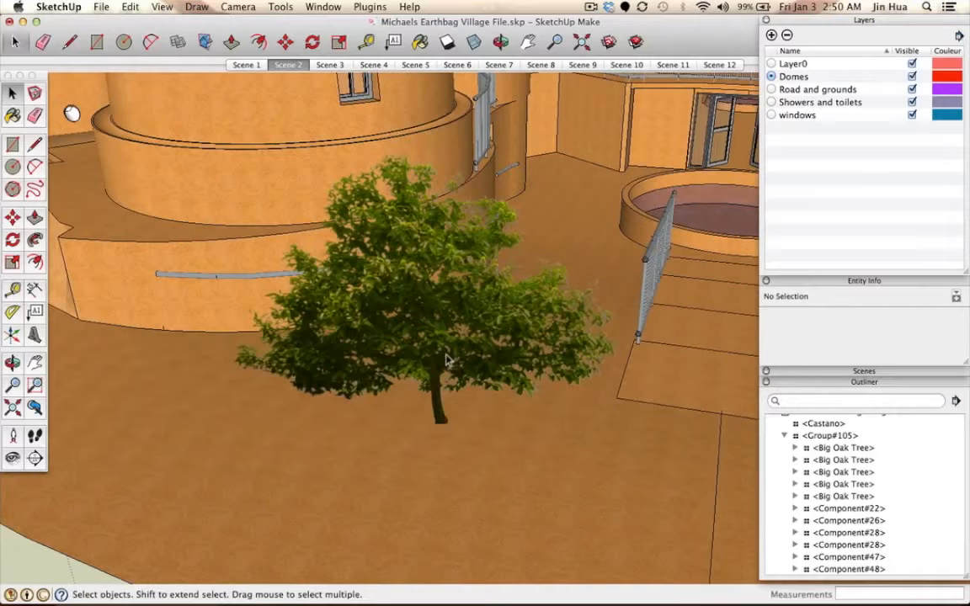
# Step: Select the Castano tree between the dome and the pool steps, and open its component for editing
pyautogui.click(430, 299)
pyautogui.scroll(-4, 429, 298)
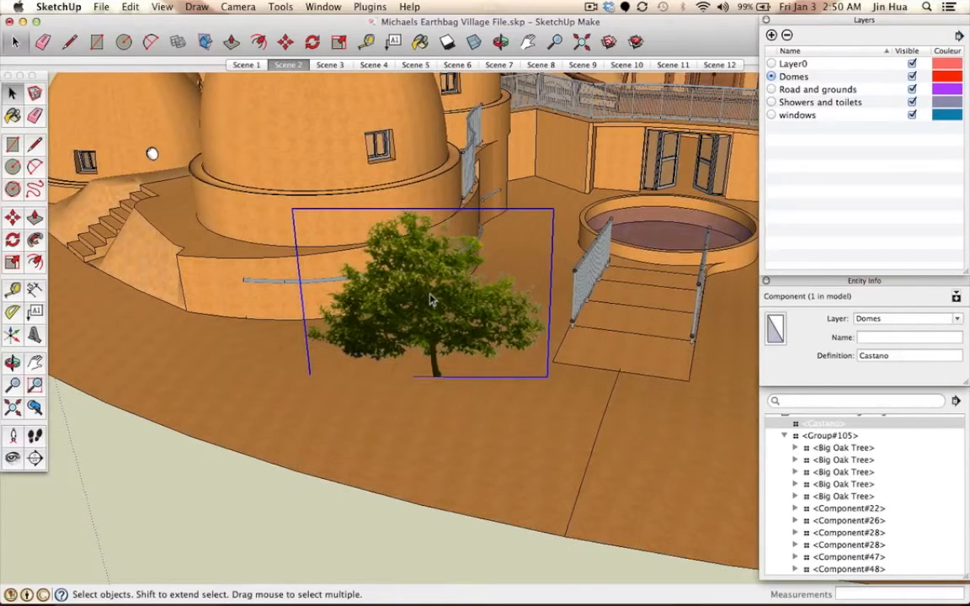
pyautogui.doubleClick(430, 299)
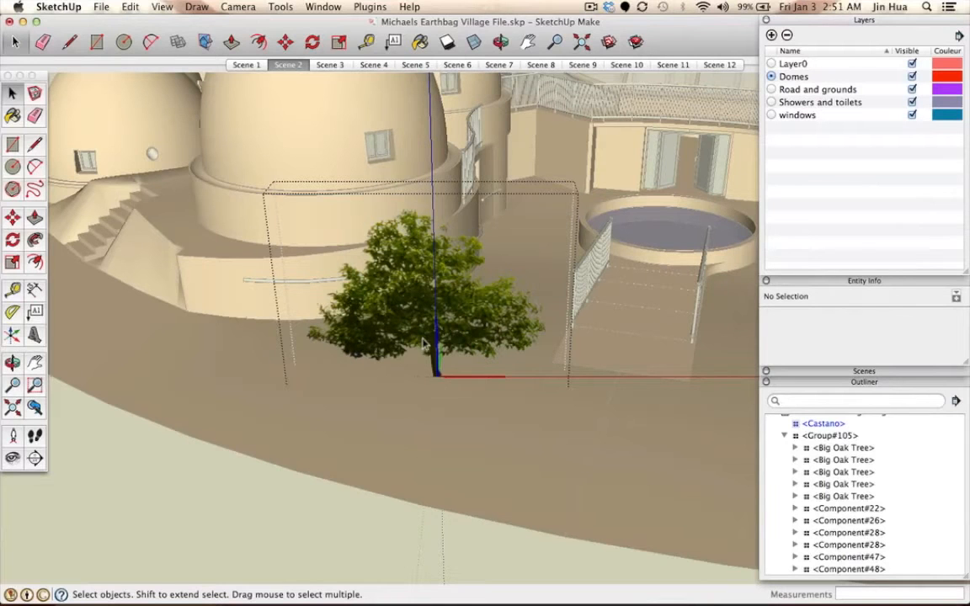
pyautogui.scroll(3, 423, 337)
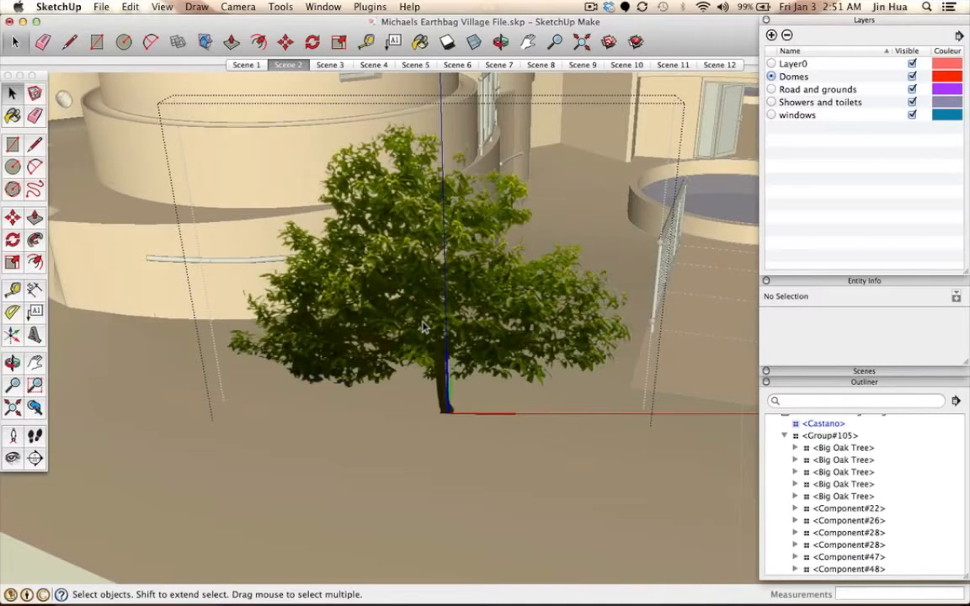
pyautogui.scroll(-2, 424, 327)
pyautogui.scroll(2, 424, 326)
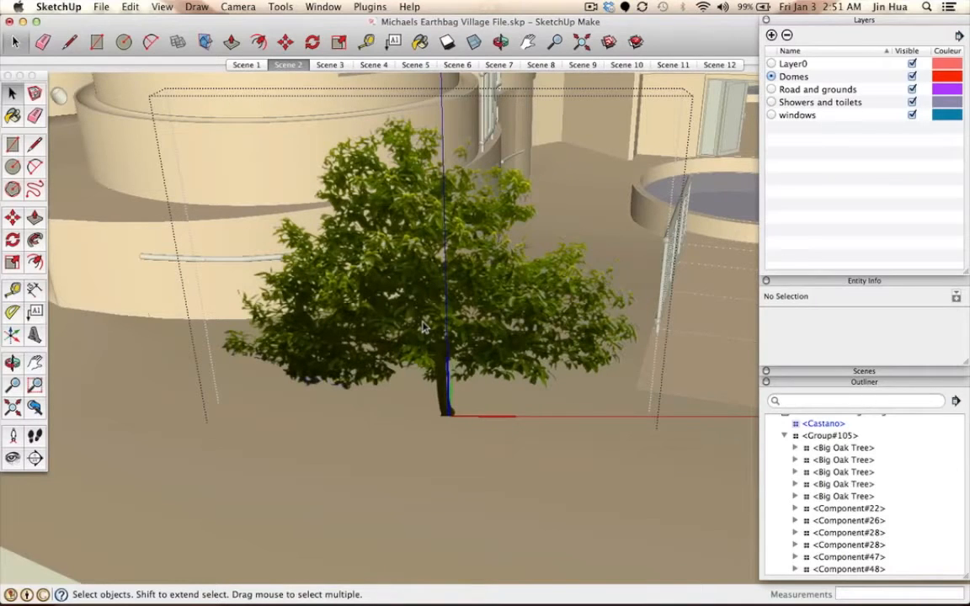
# Step: Measure the Castano tree's height with the Tape Measure tool, from the base of its trunk up to its crown
pyautogui.click(12, 289)
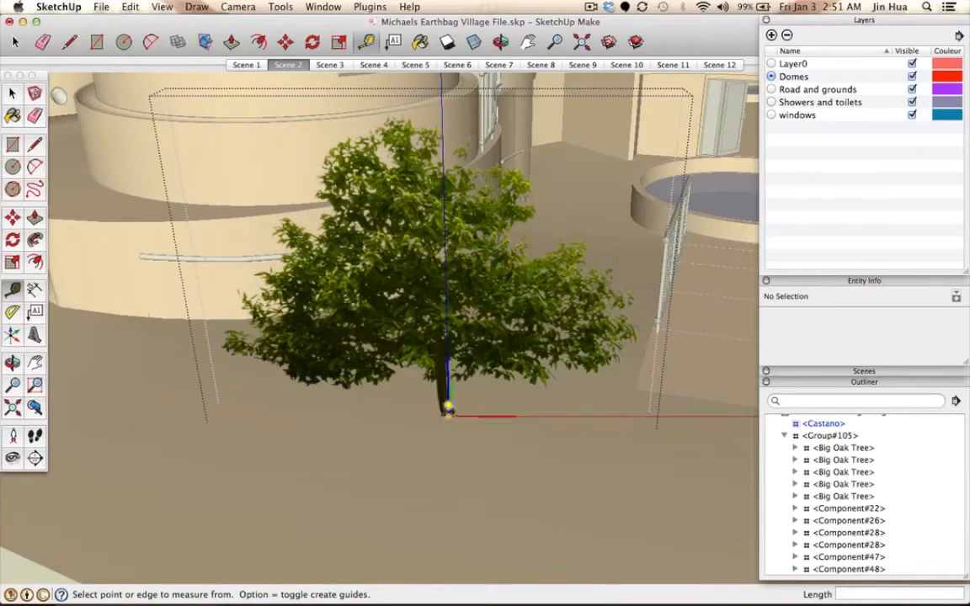
pyautogui.scroll(2, 448, 407)
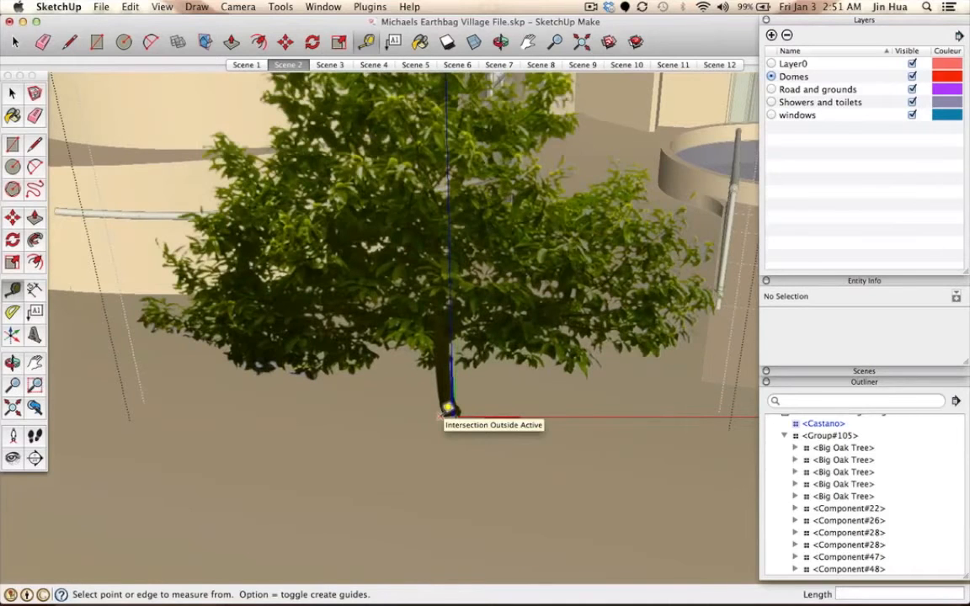
pyautogui.click(447, 407)
pyautogui.scroll(-4, 447, 407)
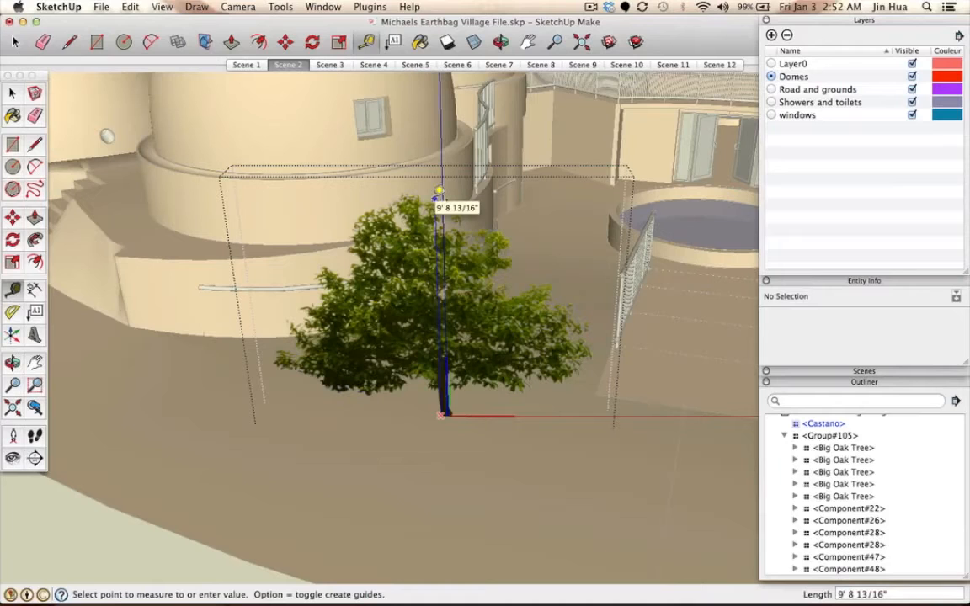
pyautogui.click(439, 191)
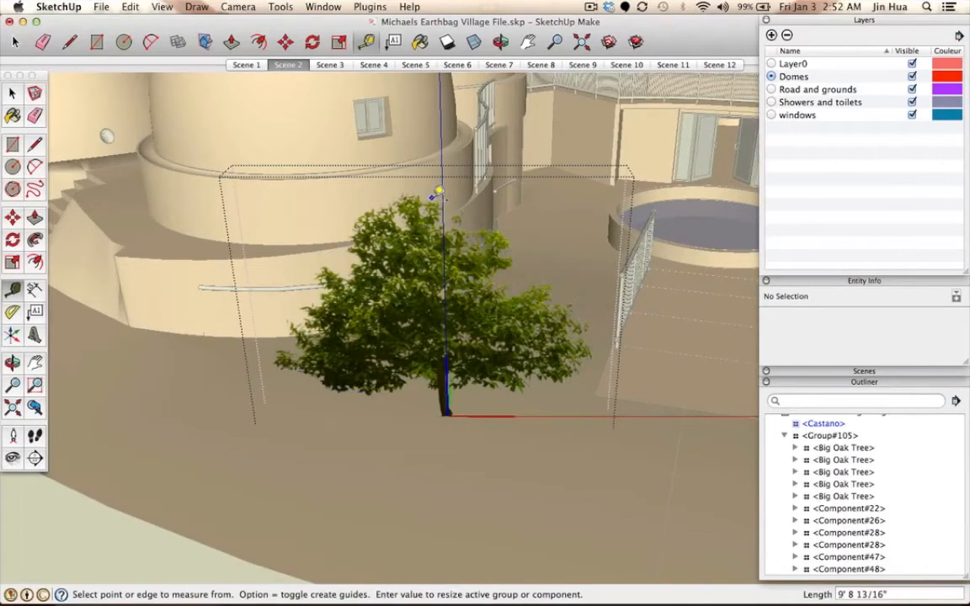
# Step: Resize the open Castano component so that the measured height is 15', accept the resize, and check the tree against the domes
pyautogui.write('15')
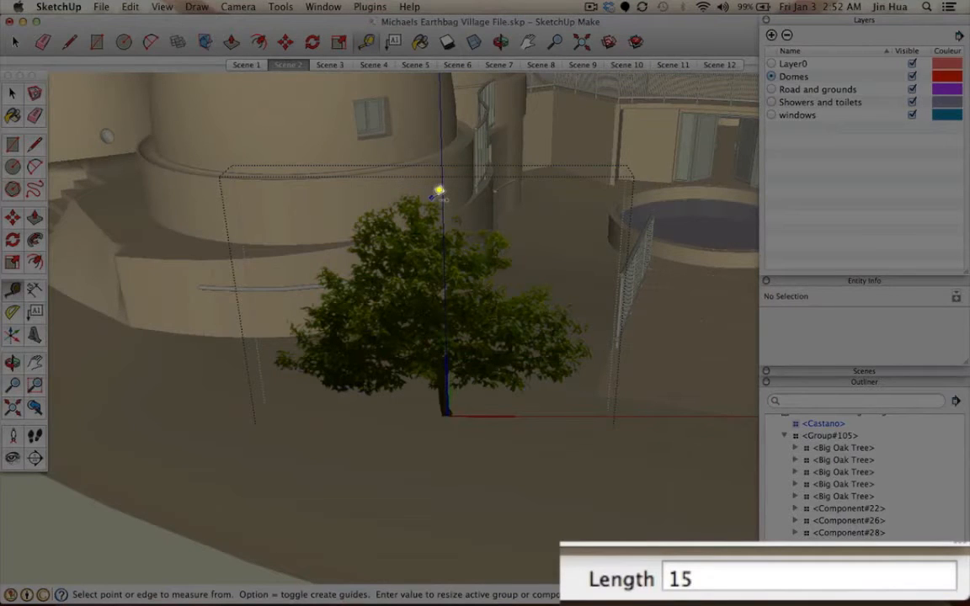
pyautogui.write("'")
pyautogui.press('Return')
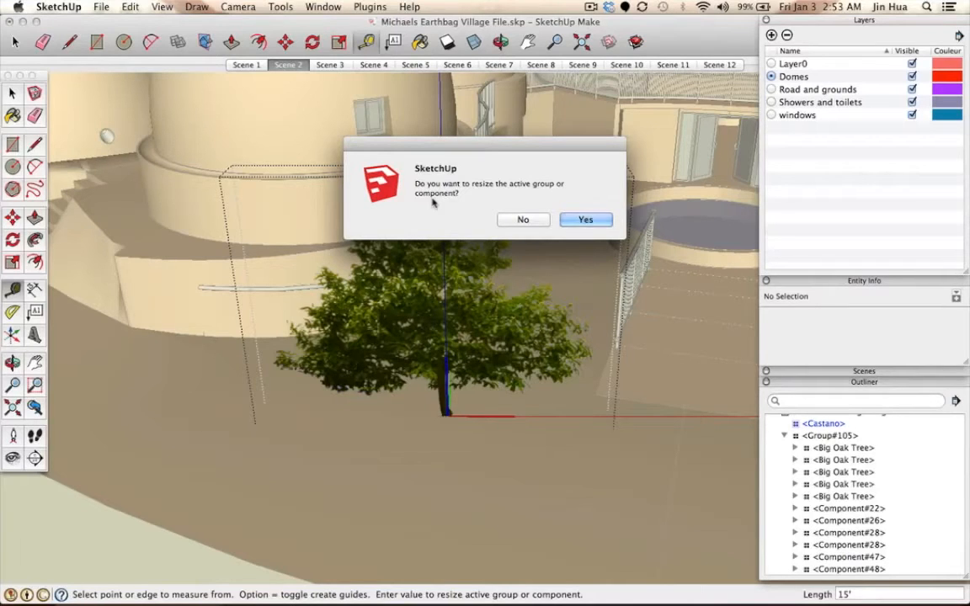
pyautogui.click(585, 219)
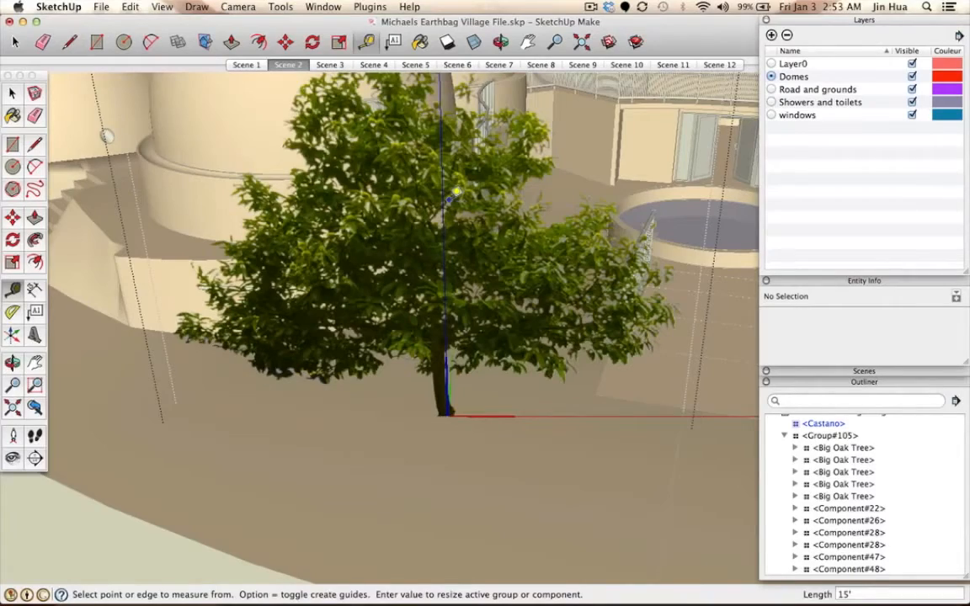
pyautogui.scroll(-2, 454, 195)
pyautogui.scroll(-7, 450, 199)
pyautogui.scroll(6, 450, 199)
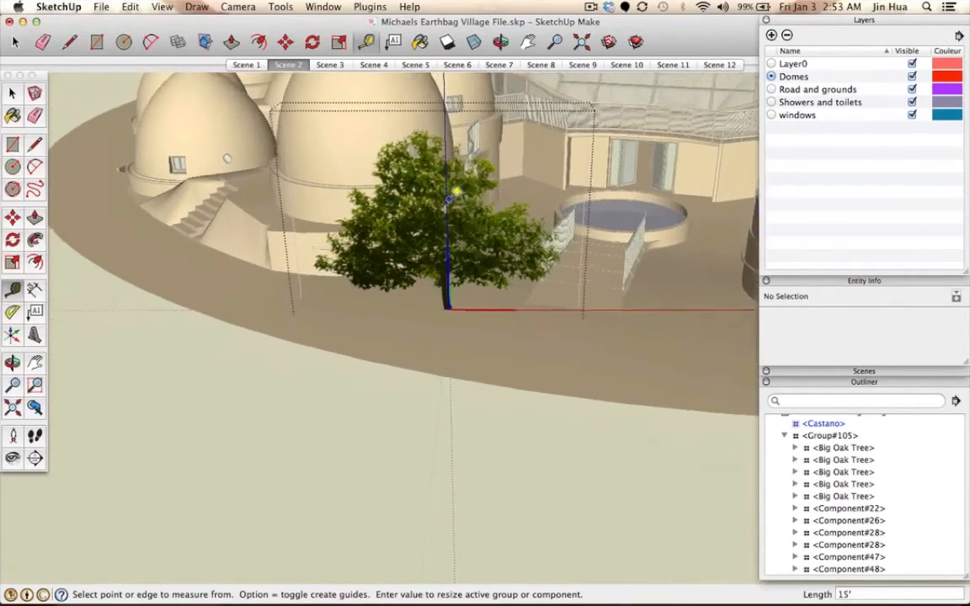
pyautogui.moveTo(450, 201); pyautogui.dragTo(428, 257, button='middle')
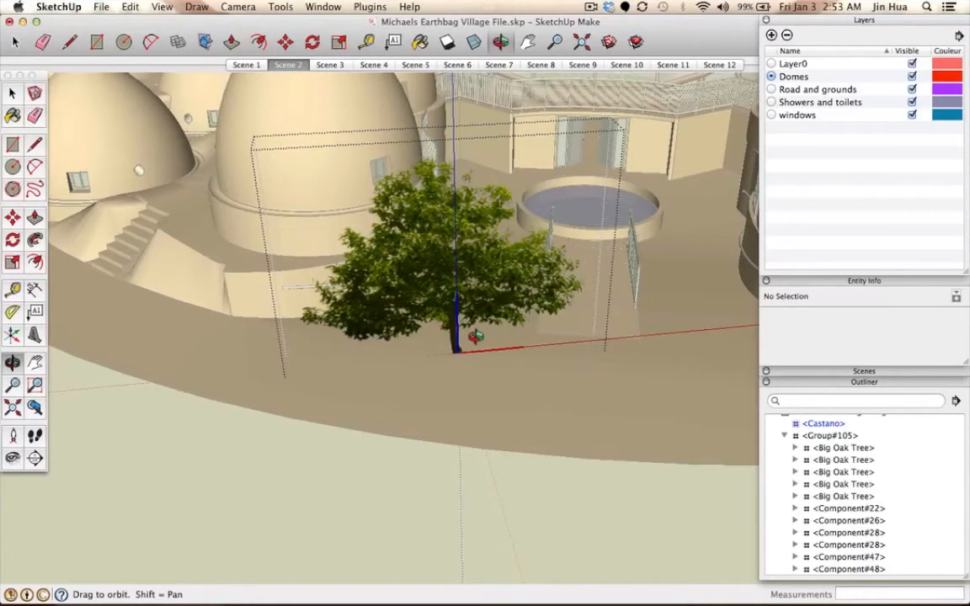
# Step: Close the Castano component and view the resized tree from higher up among the domes and pool
pyautogui.press('t')
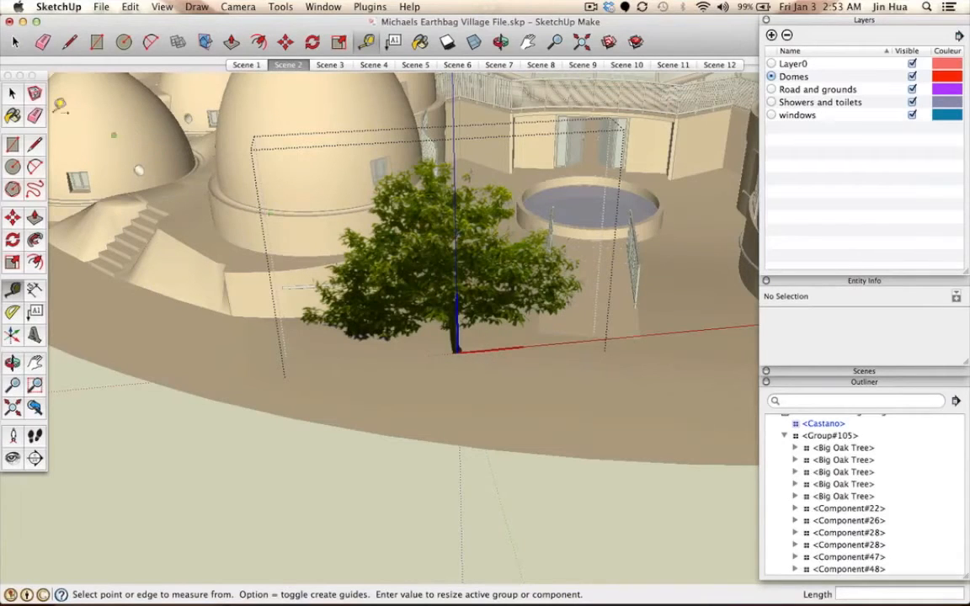
pyautogui.click(13, 93)
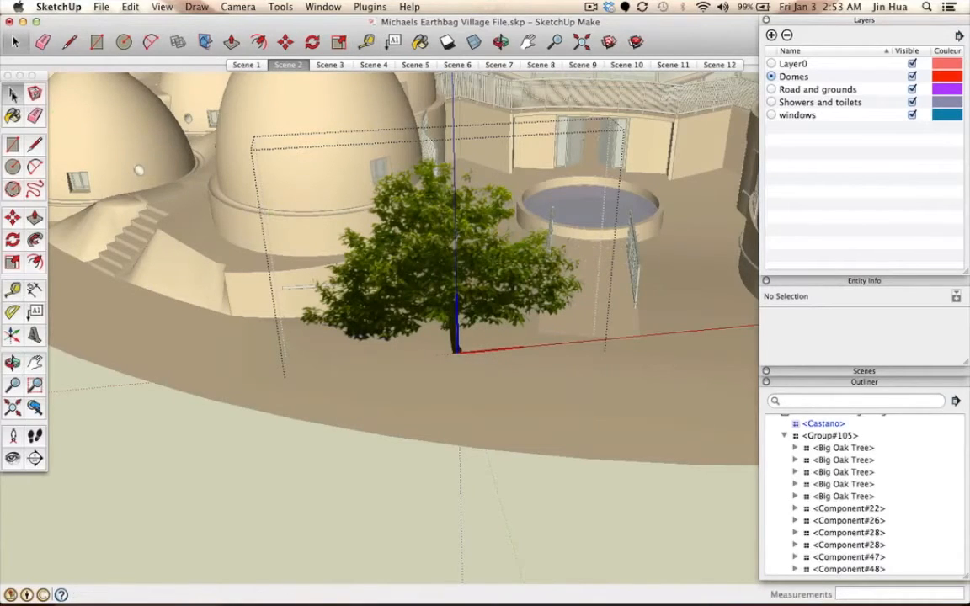
pyautogui.click(488, 378)
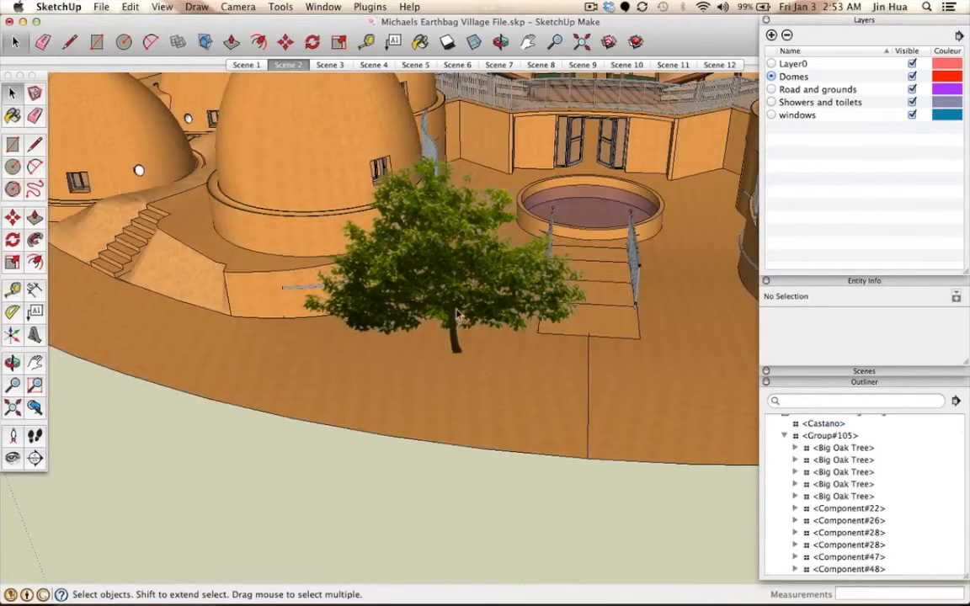
pyautogui.press('o')
pyautogui.moveTo(410, 280); pyautogui.dragTo(429, 427)
pyautogui.press('space')
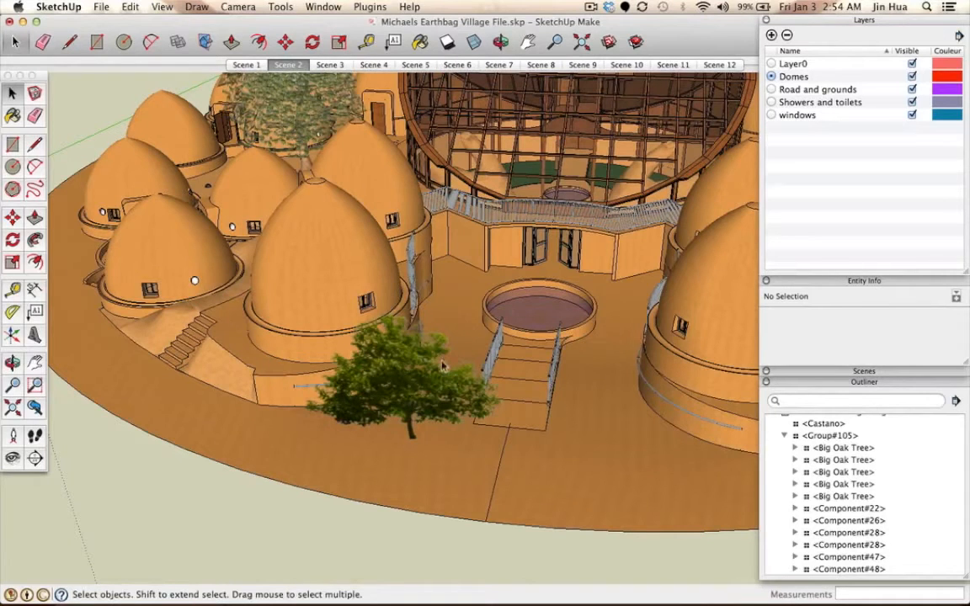
# Step: Select the resized Castano tree for a closer look, and select the village geometry at the dome behind it
pyautogui.click(413, 404)
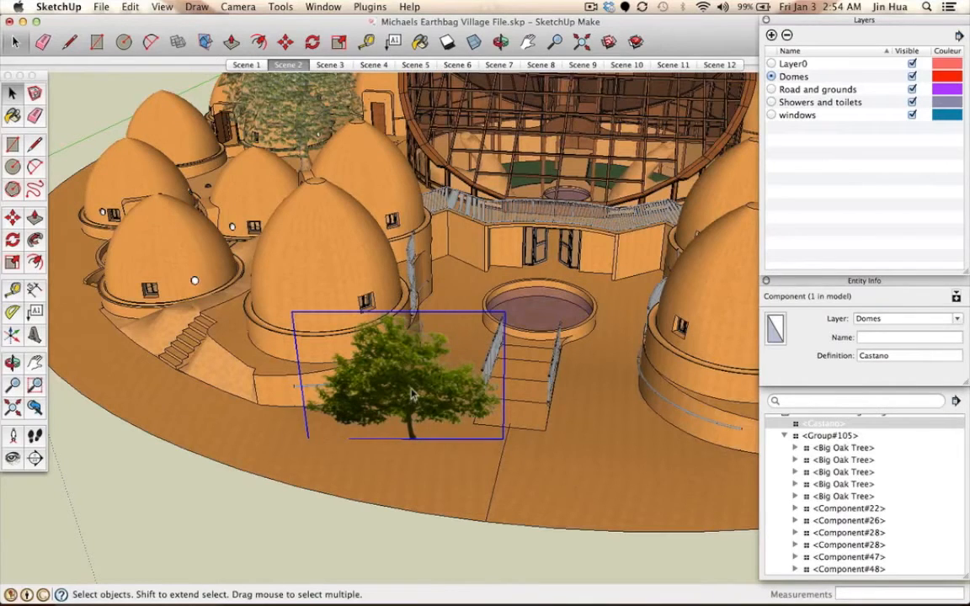
pyautogui.scroll(5, 412, 396)
pyautogui.keyDown('shift'); pyautogui.moveTo(412, 392); pyautogui.dragTo(410, 354, button='middle'); pyautogui.keyUp('shift')
pyautogui.keyDown('shift'); pyautogui.moveTo(410, 353); pyautogui.dragTo(409, 352); pyautogui.keyUp('shift')
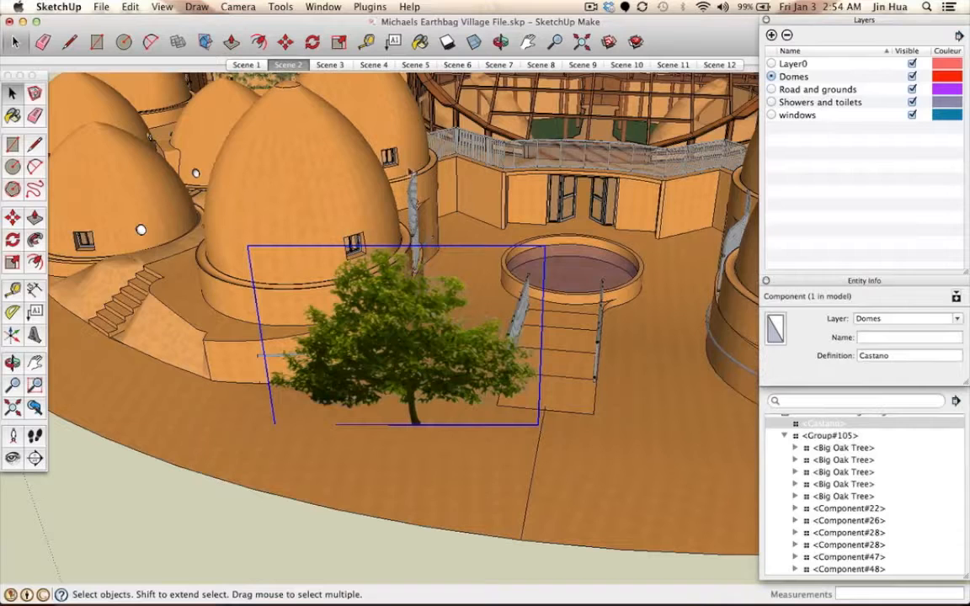
pyautogui.click(353, 144)
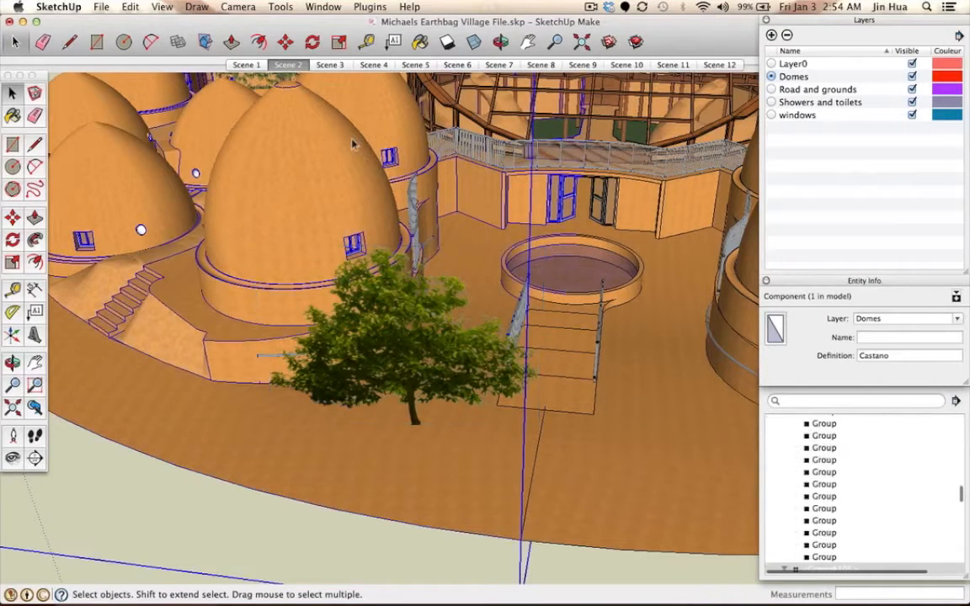
pyautogui.click(664, 290)
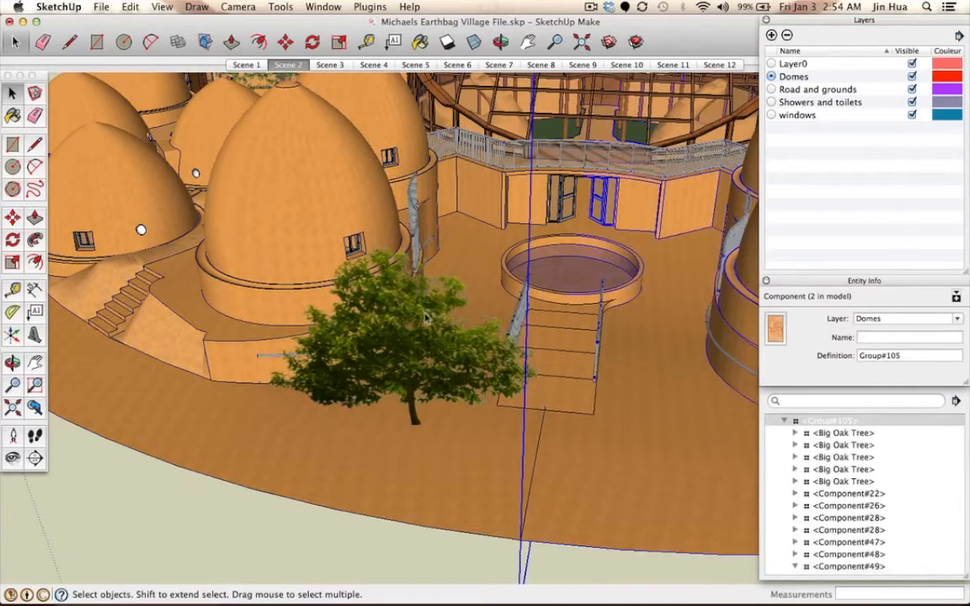
pyautogui.click(361, 308)
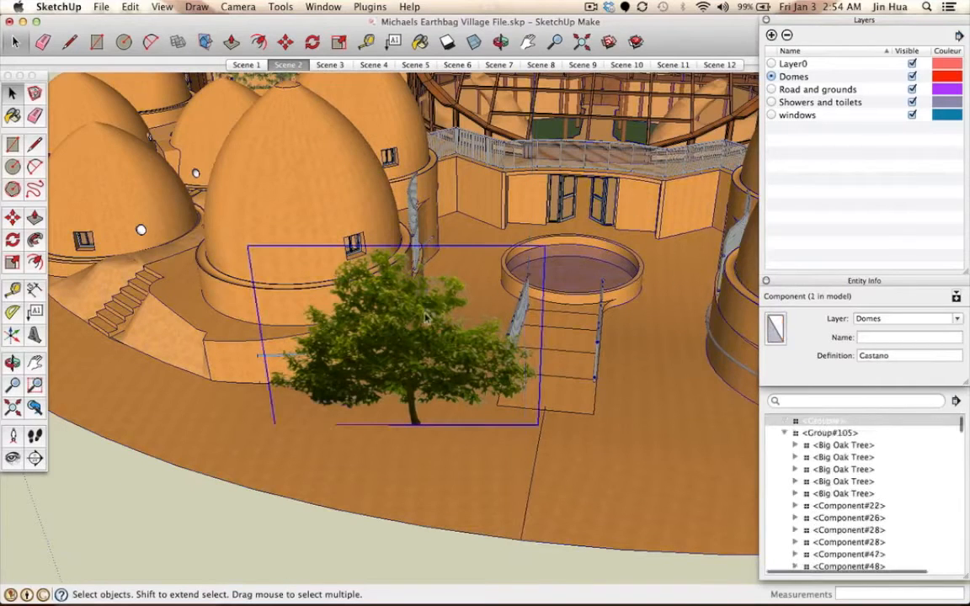
pyautogui.click(410, 7)
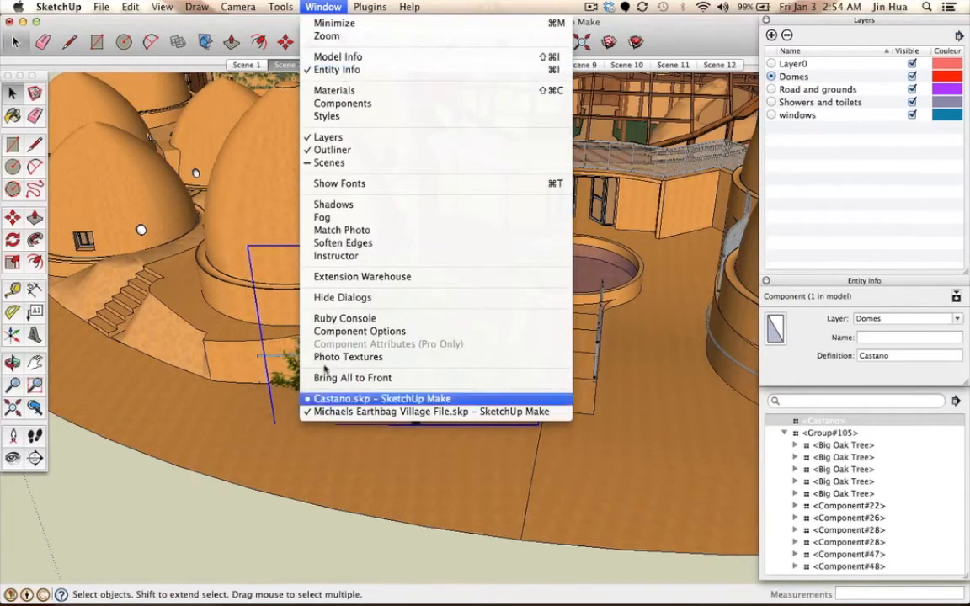
pyautogui.click(281, 369)
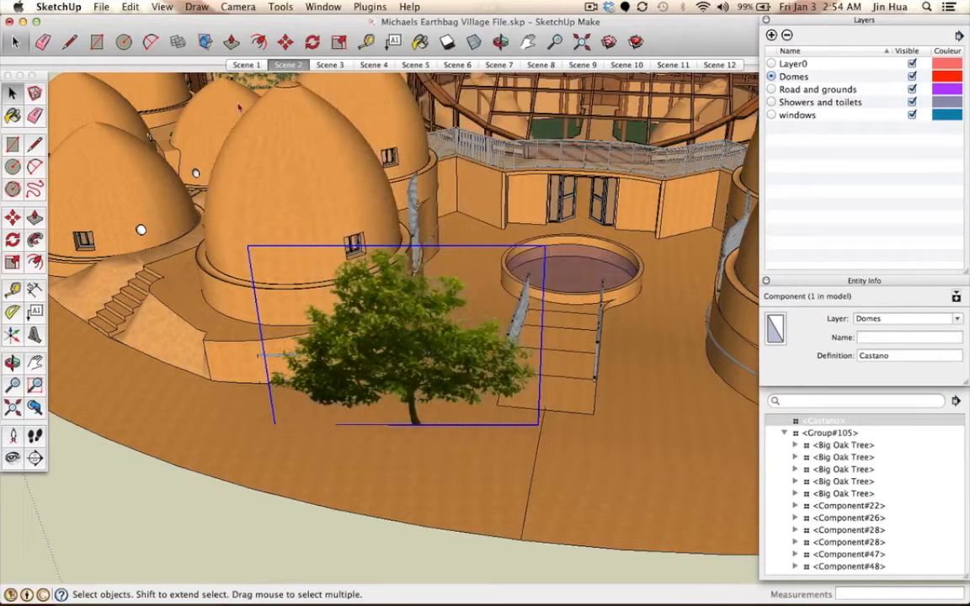
# Step: Try duplicating the Castano tree by pasting a copy in front of the pool steps, and delete the pasted copy
pyautogui.click(427, 439)
pyautogui.click(413, 337)
pyautogui.press('super+v')
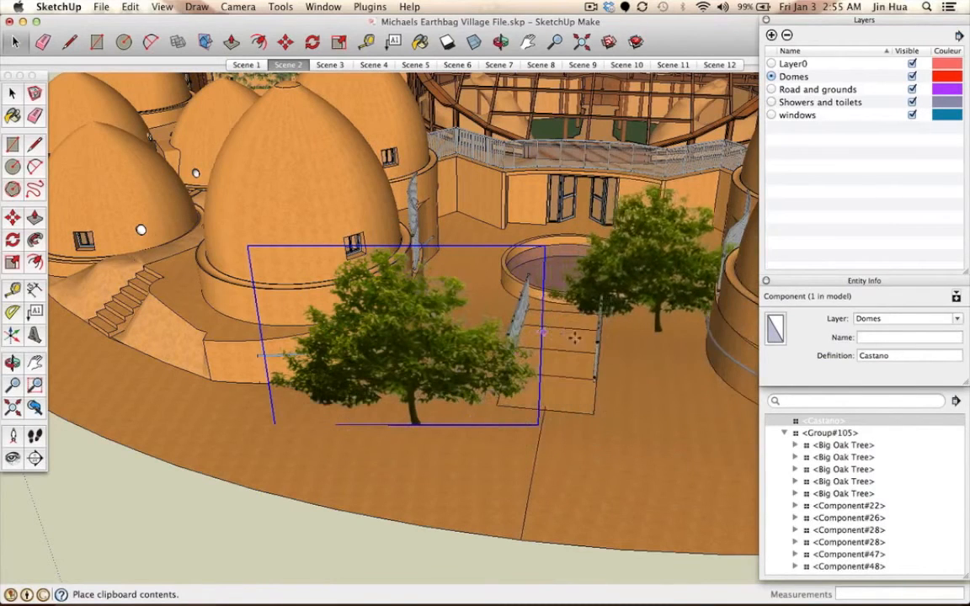
pyautogui.click(500, 459)
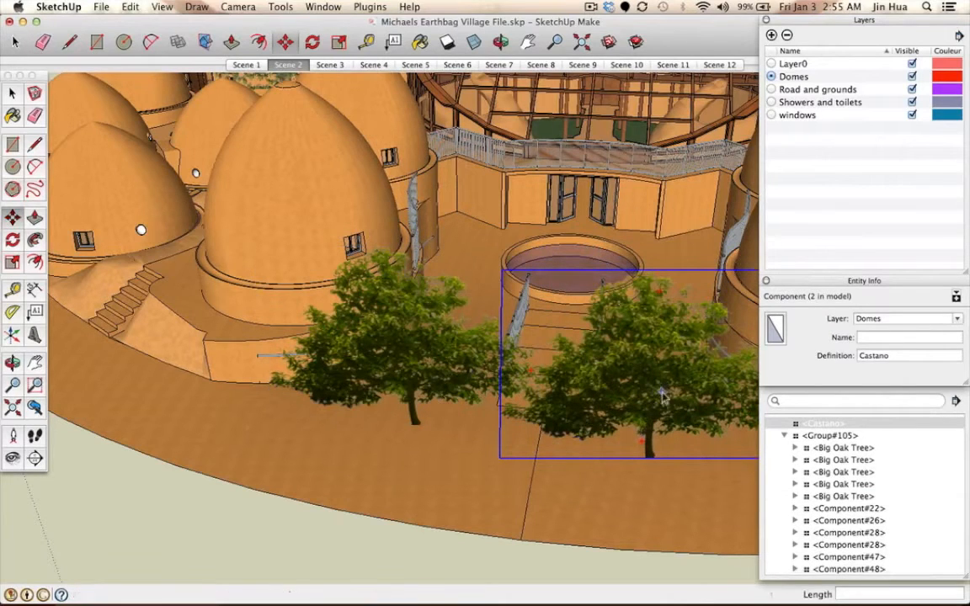
pyautogui.press('space')
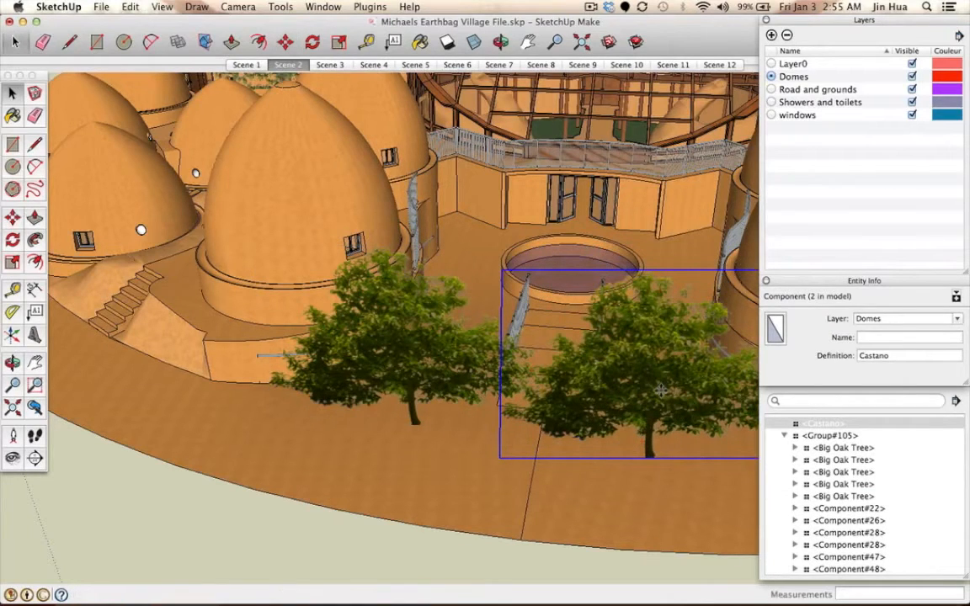
pyautogui.press('Delete')
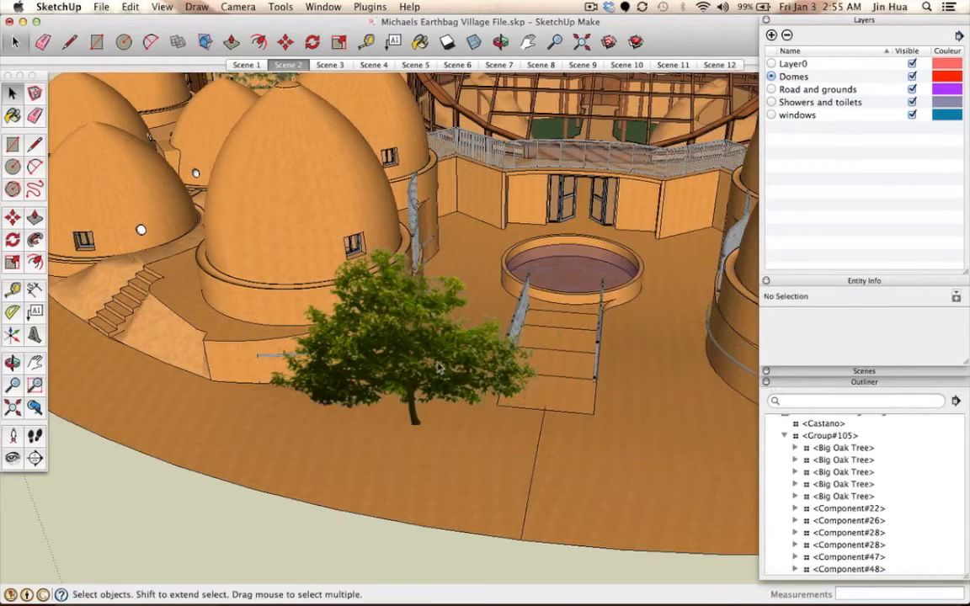
# Step: Copy the Castano tree from its trunk base with the Move tool, placing the duplicate about 18' 7" away beside the pool steps
pyautogui.click(438, 366)
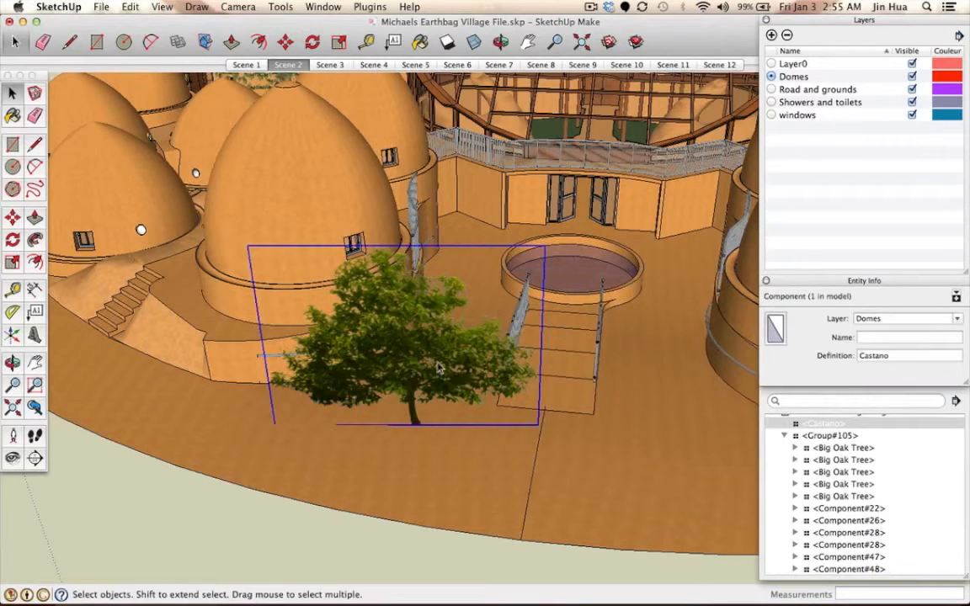
pyautogui.press('m')
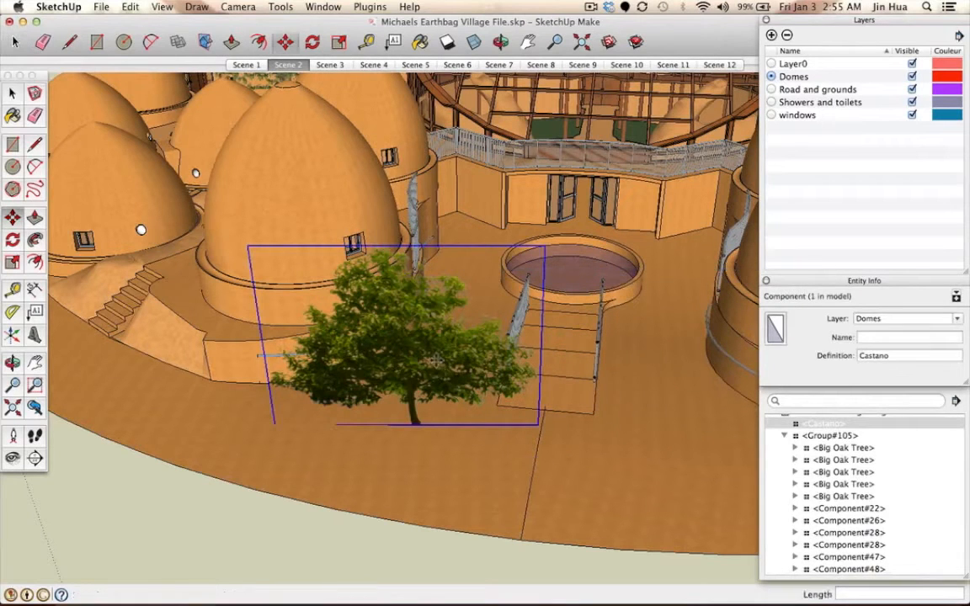
pyautogui.click(421, 425)
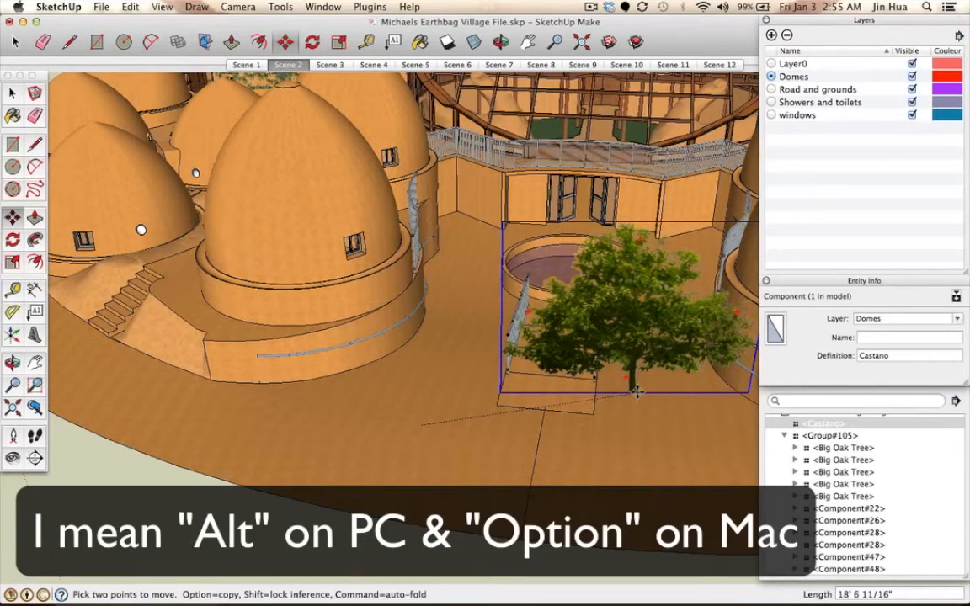
pyautogui.press('alt')
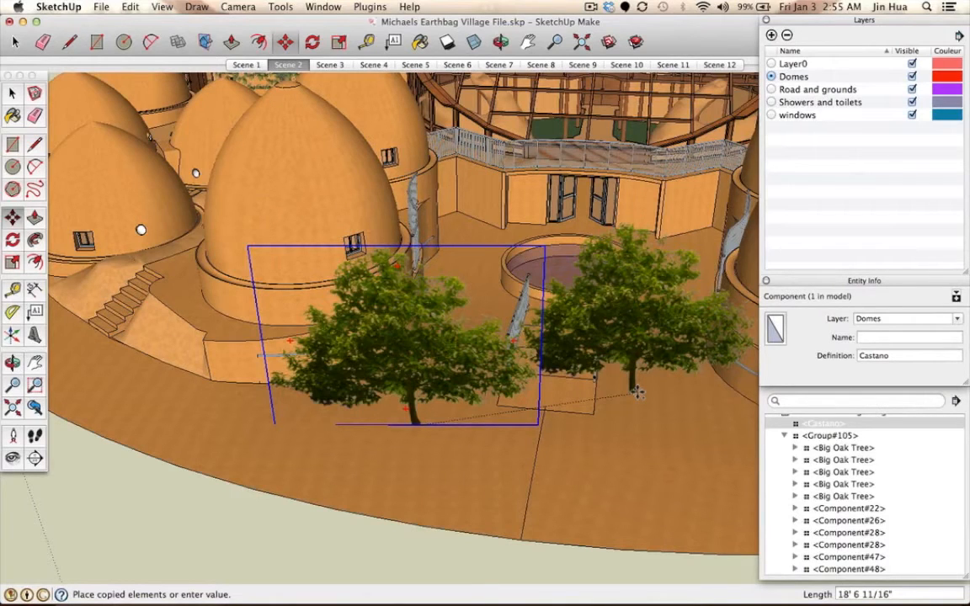
pyautogui.click(636, 392)
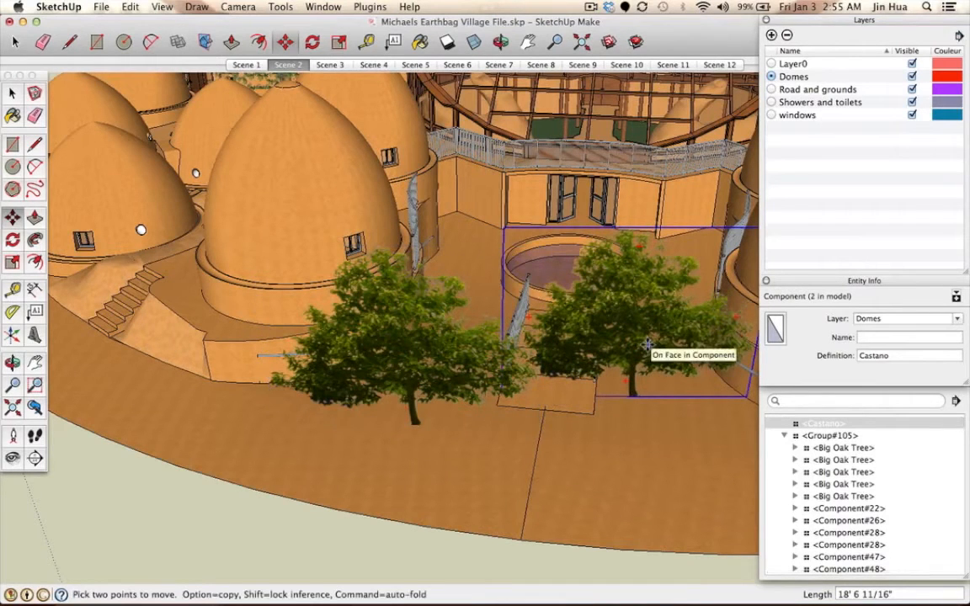
# Step: Attach a leader text label to the original Castano tree's foliage with the Text tool, placing the text beside its crown
pyautogui.press('o')
pyautogui.moveTo(521, 360); pyautogui.dragTo(504, 407)
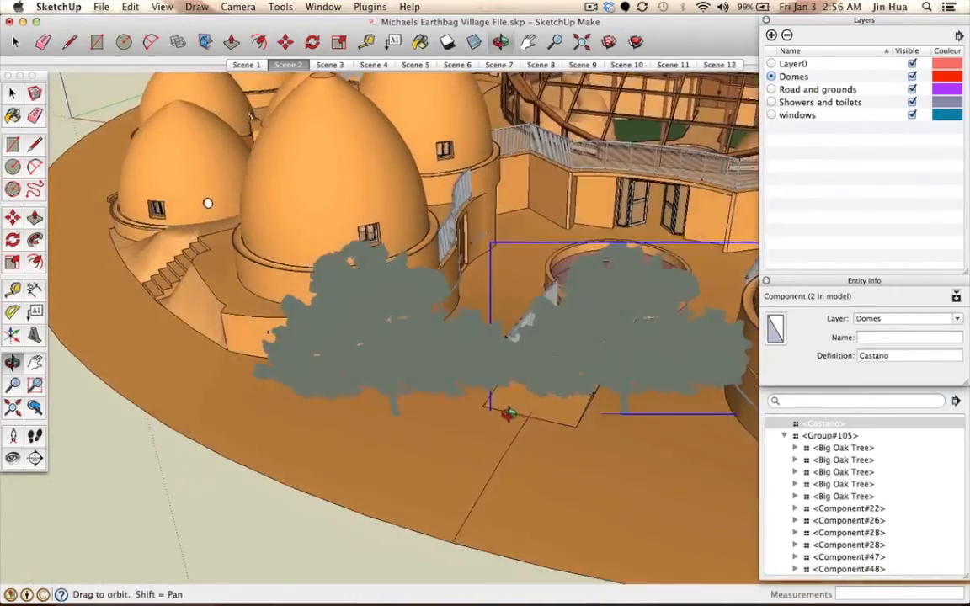
pyautogui.press('space')
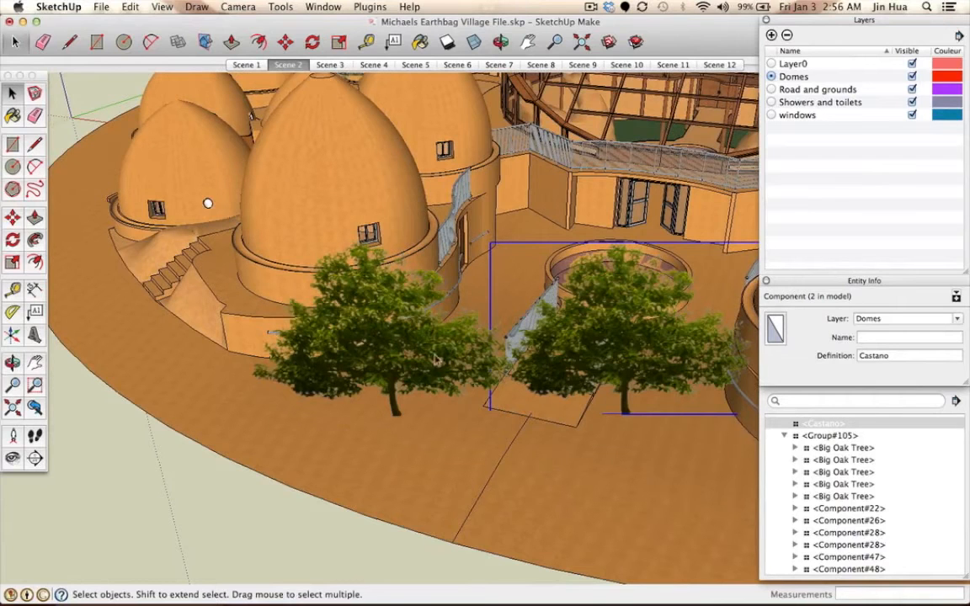
pyautogui.moveTo(434, 361); pyautogui.dragTo(468, 324, button='middle')
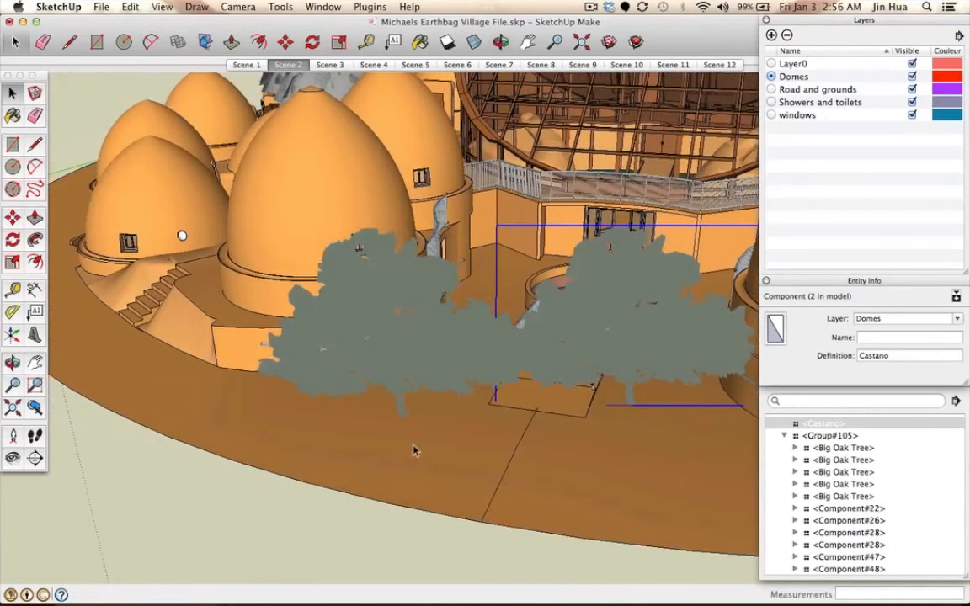
pyautogui.click(528, 371)
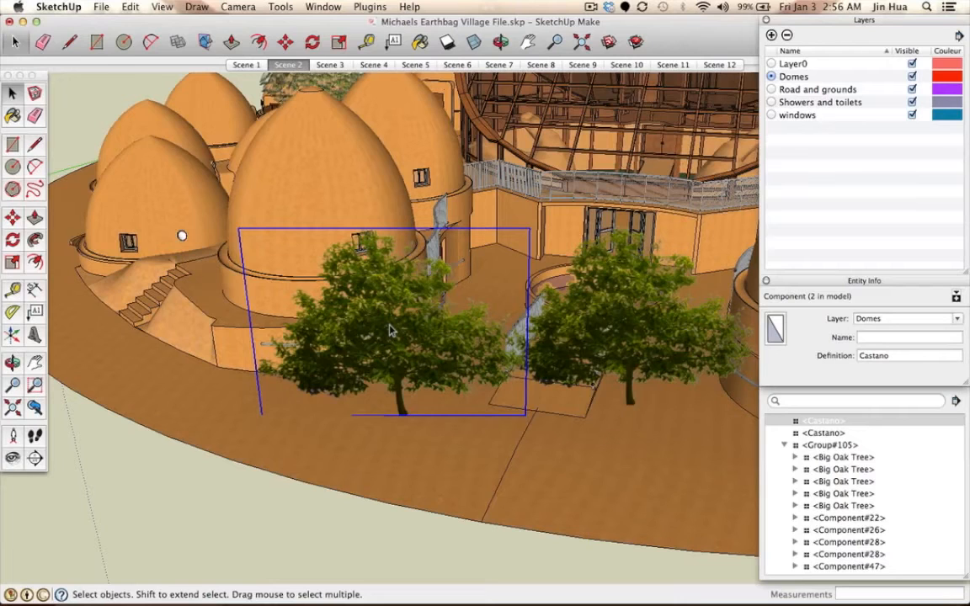
pyautogui.click(266, 6)
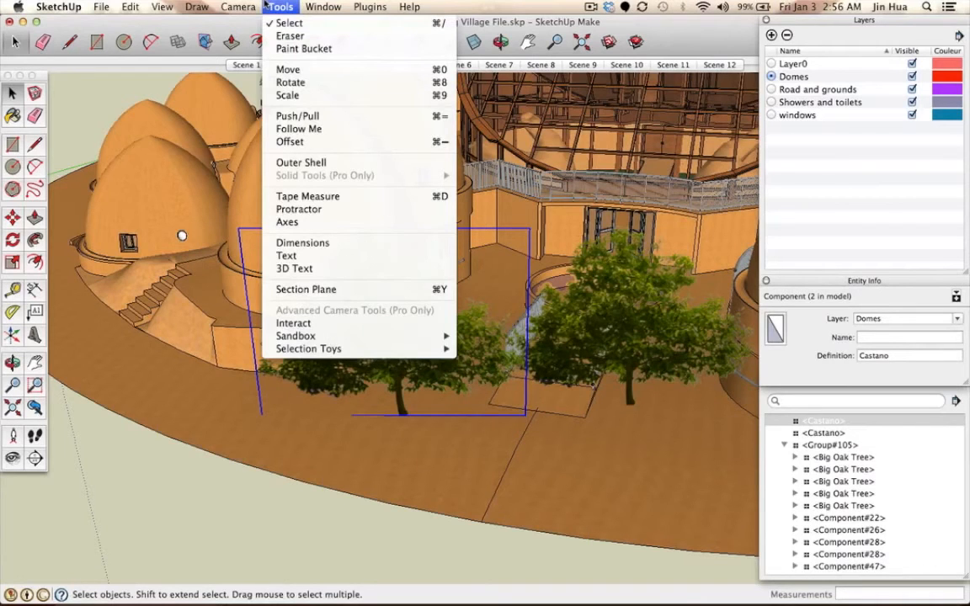
pyautogui.click(308, 257)
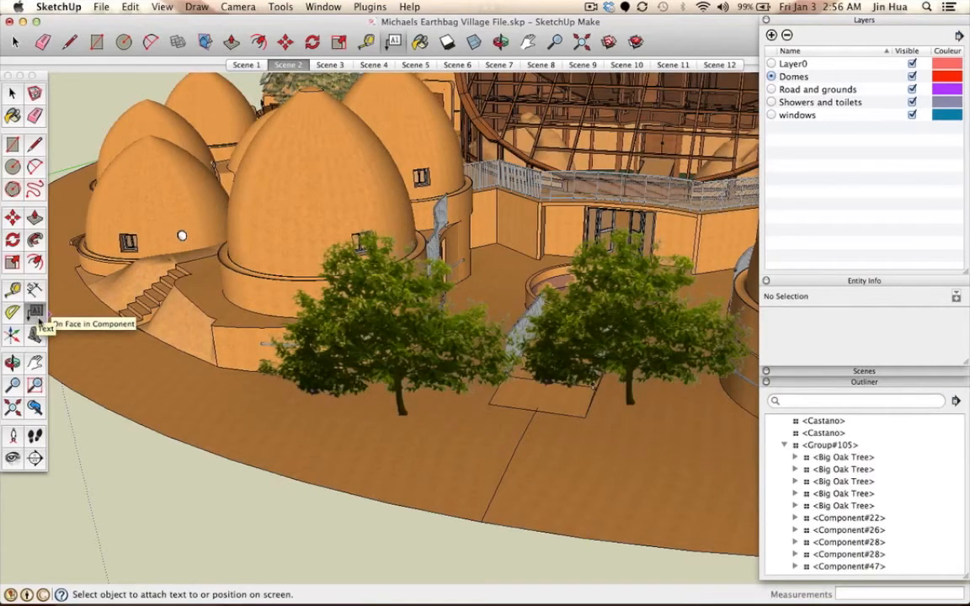
pyautogui.click(35, 313)
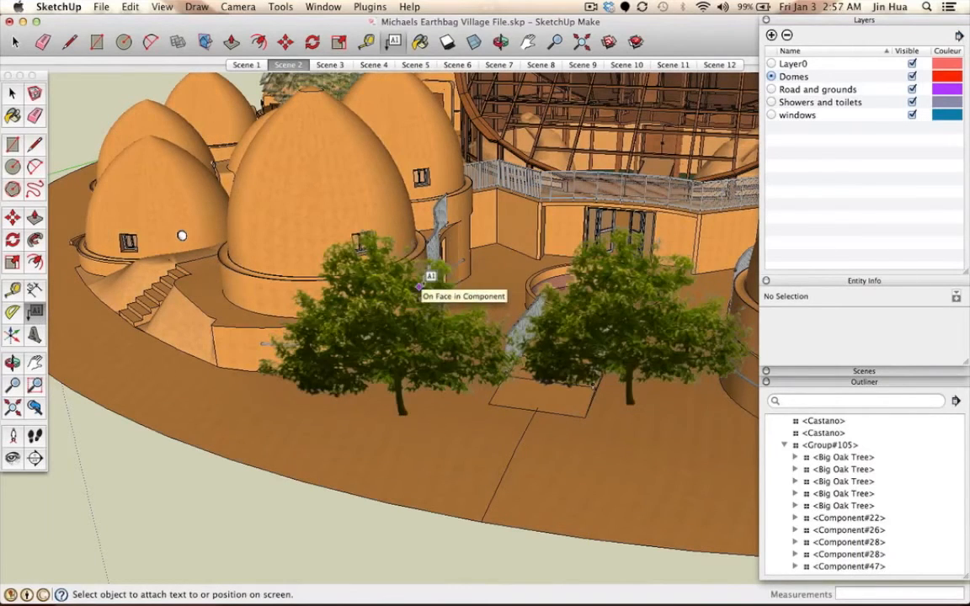
pyautogui.click(419, 286)
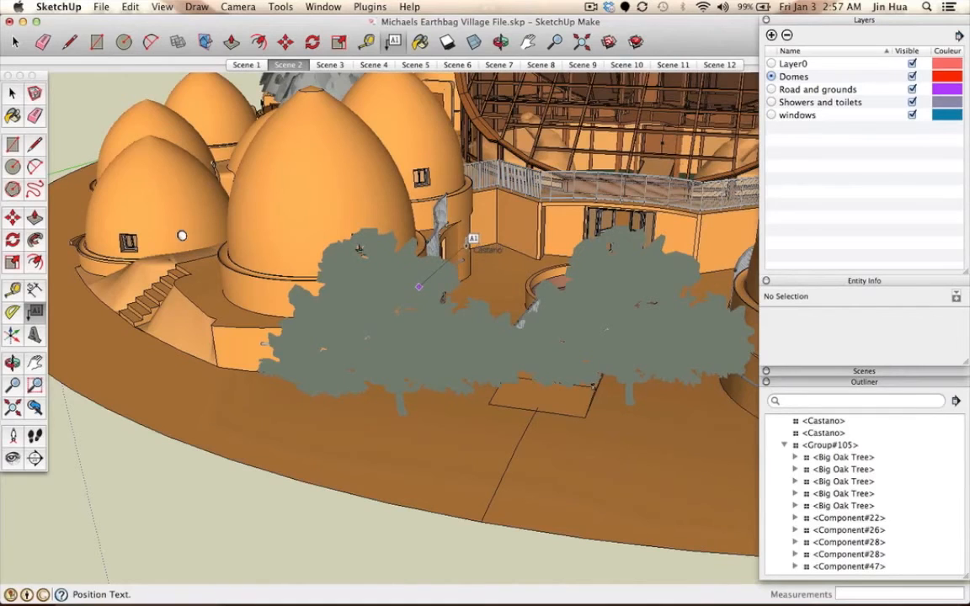
pyautogui.click(473, 241)
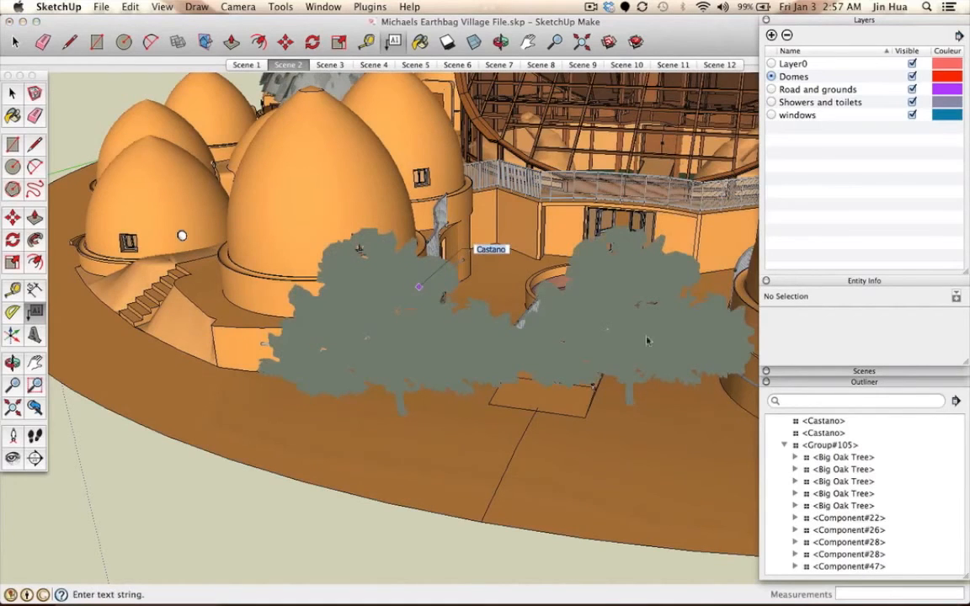
# Step: Set the original tree's label text to Chestnut Tree and finish the label
pyautogui.write('Chestnut Tree')
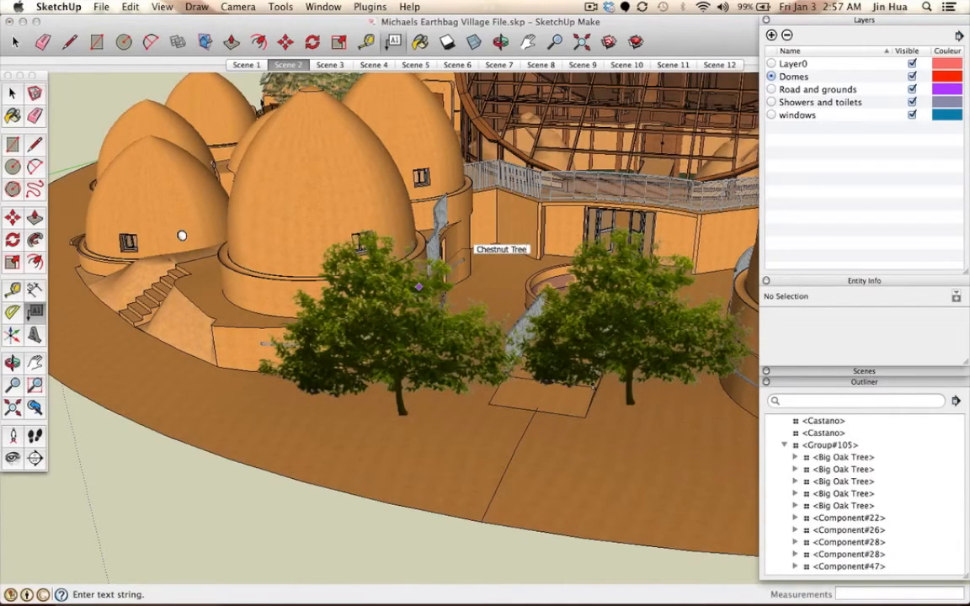
pyautogui.press('Return')
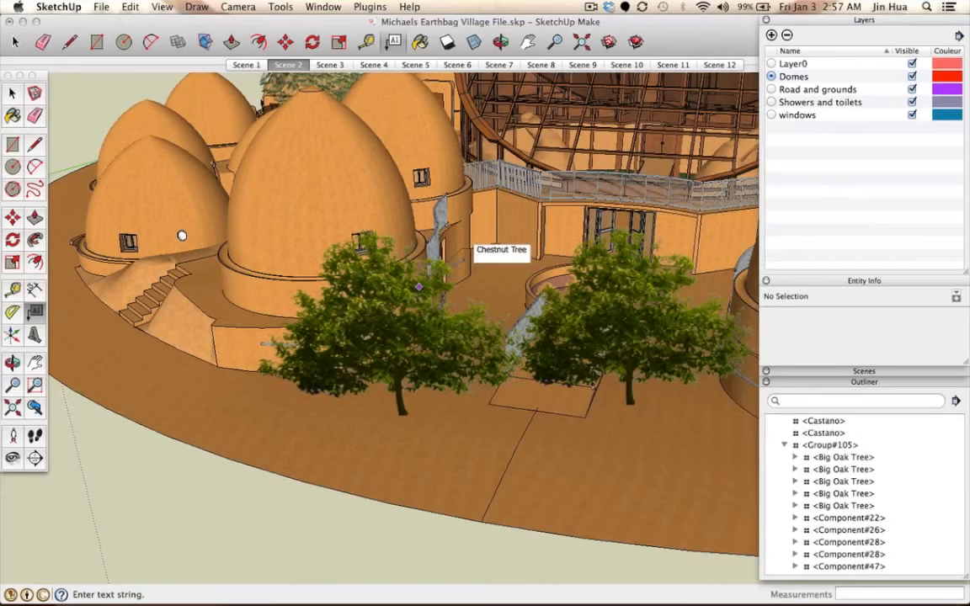
pyautogui.press('BackSpace')
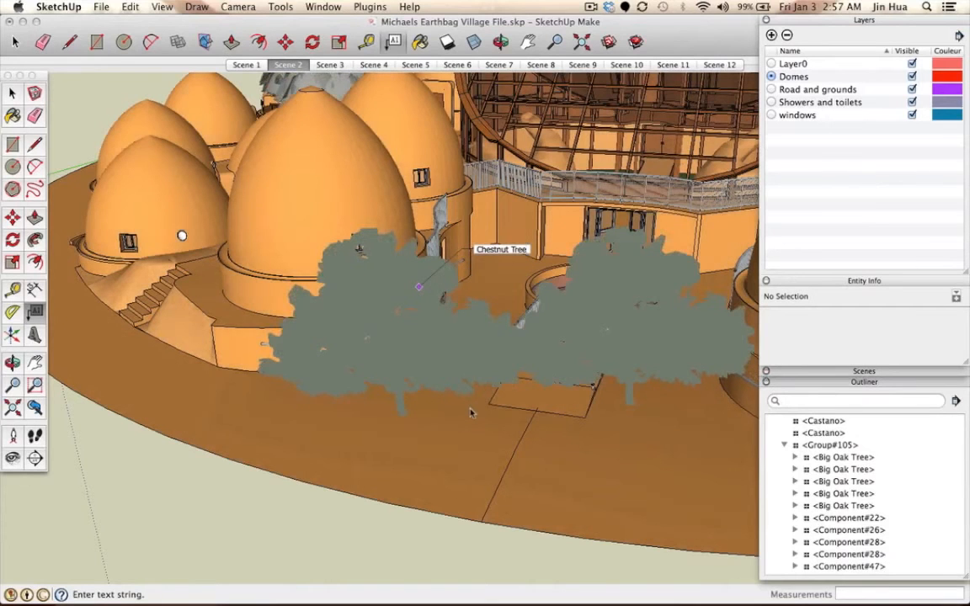
pyautogui.press('Escape')
pyautogui.press('space')
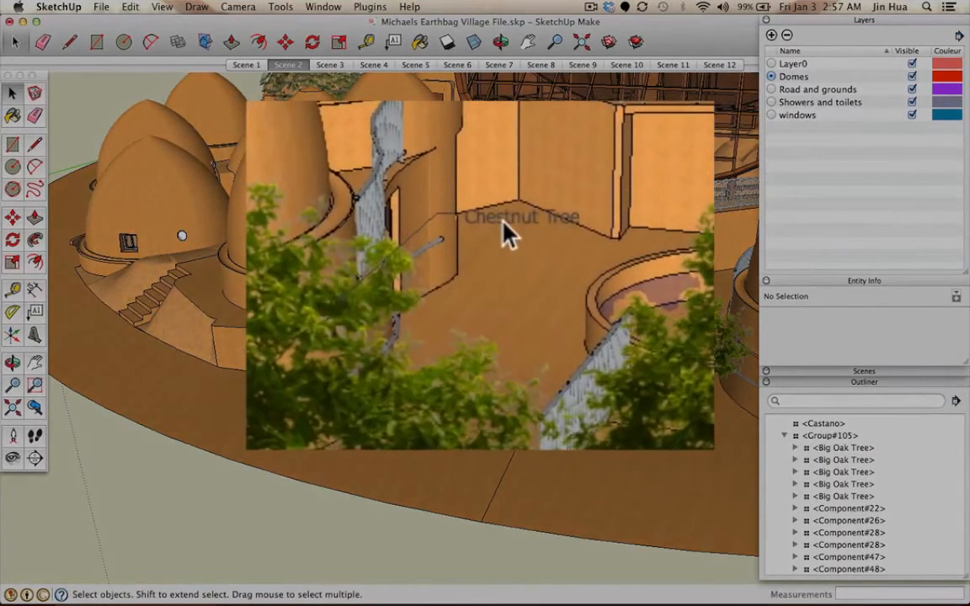
# Step: Add a leader text label reading Apple Tree to the copied tree by the pool, with the text beside its crown
pyautogui.click(628, 291)
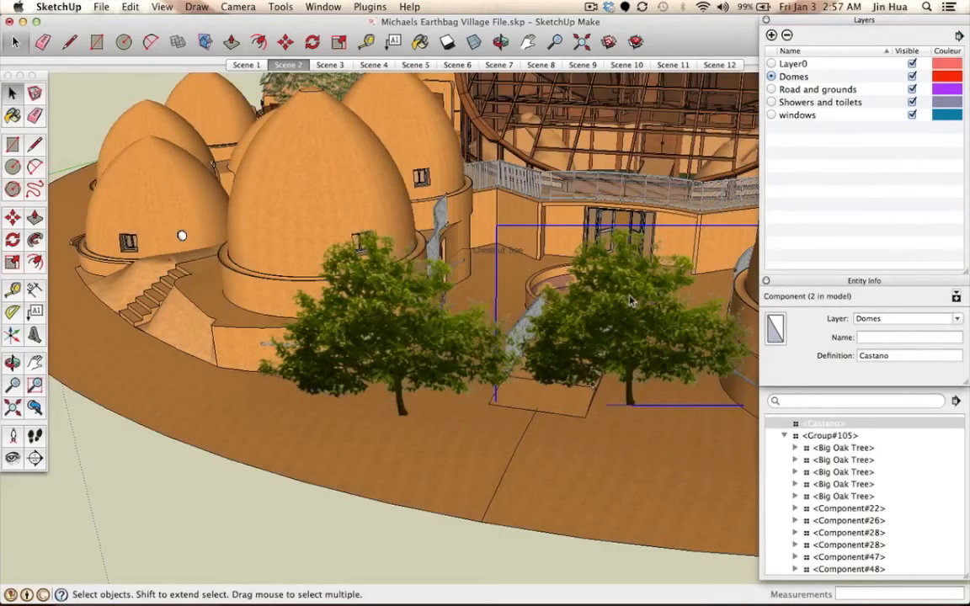
pyautogui.click(35, 312)
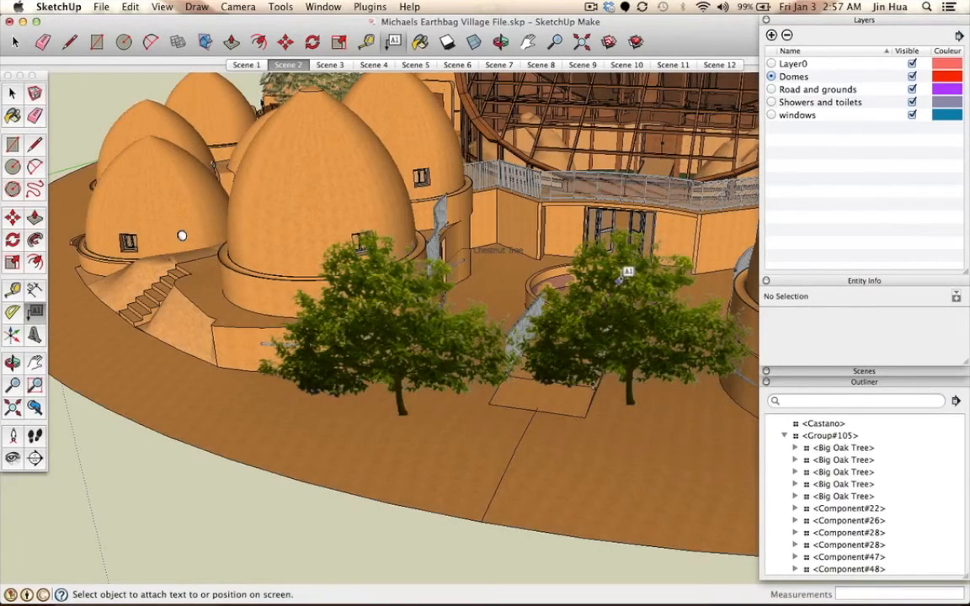
pyautogui.click(604, 268)
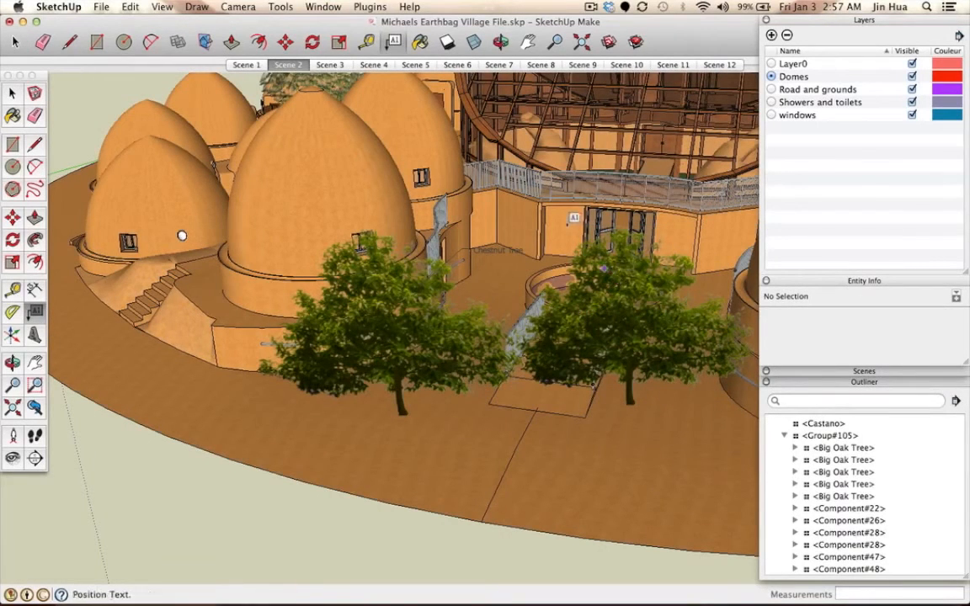
pyautogui.click(561, 231)
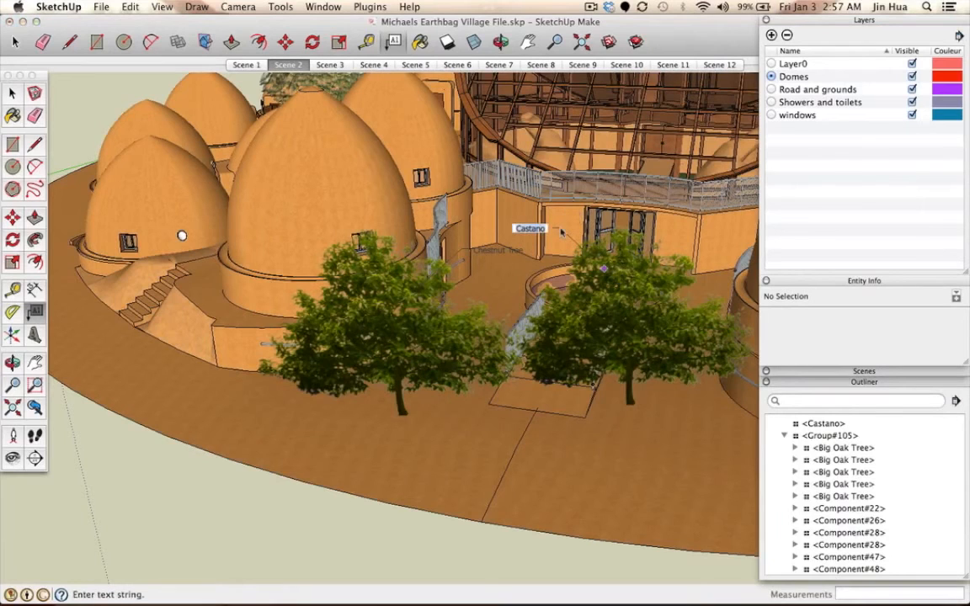
pyautogui.write('Apple Tree')
pyautogui.click(598, 401)
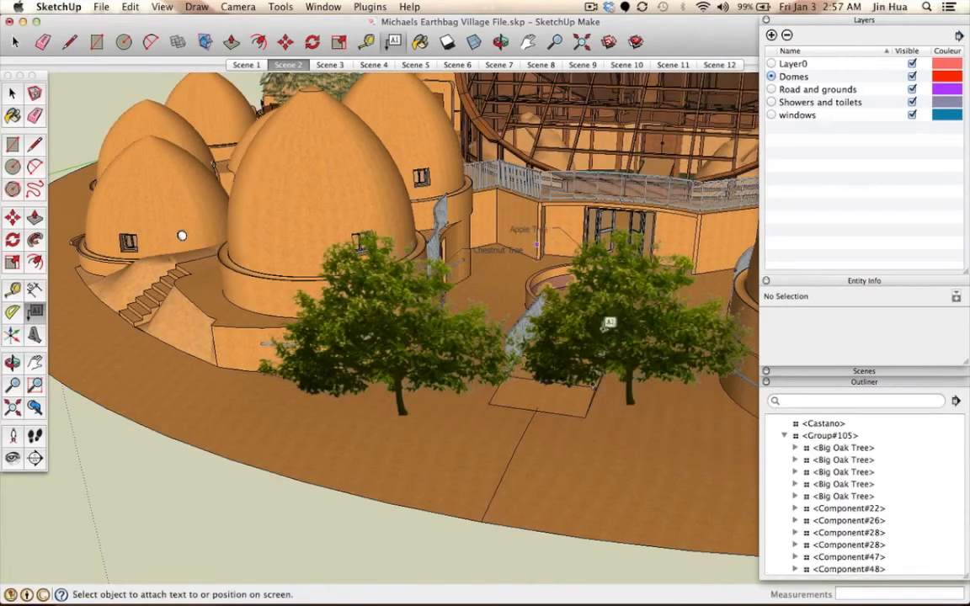
# Step: Move the copied tree labelled Apple Tree about 11 5/8" from its trunk base towards the original tree
pyautogui.press('space')
pyautogui.click(613, 339)
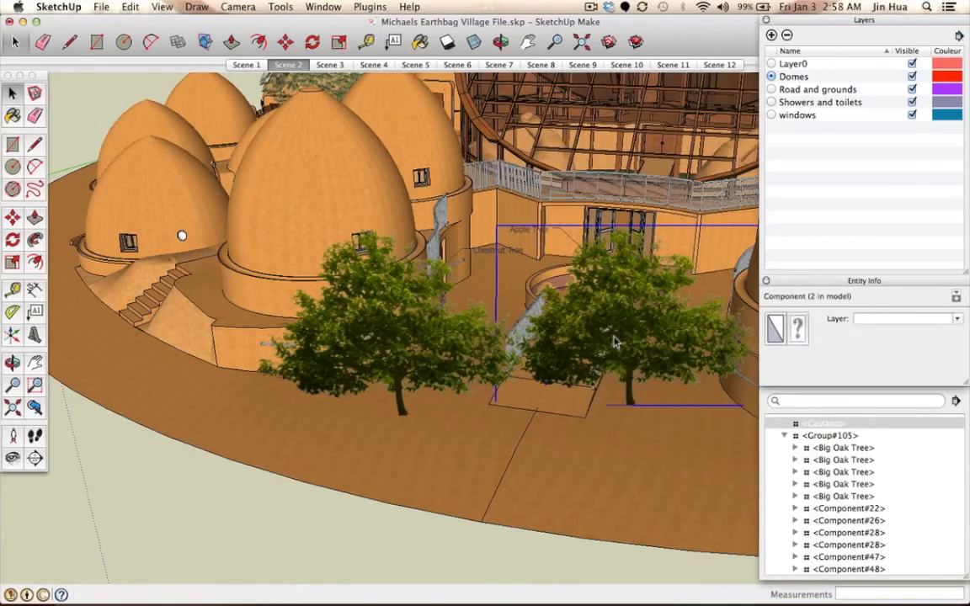
pyautogui.press('m')
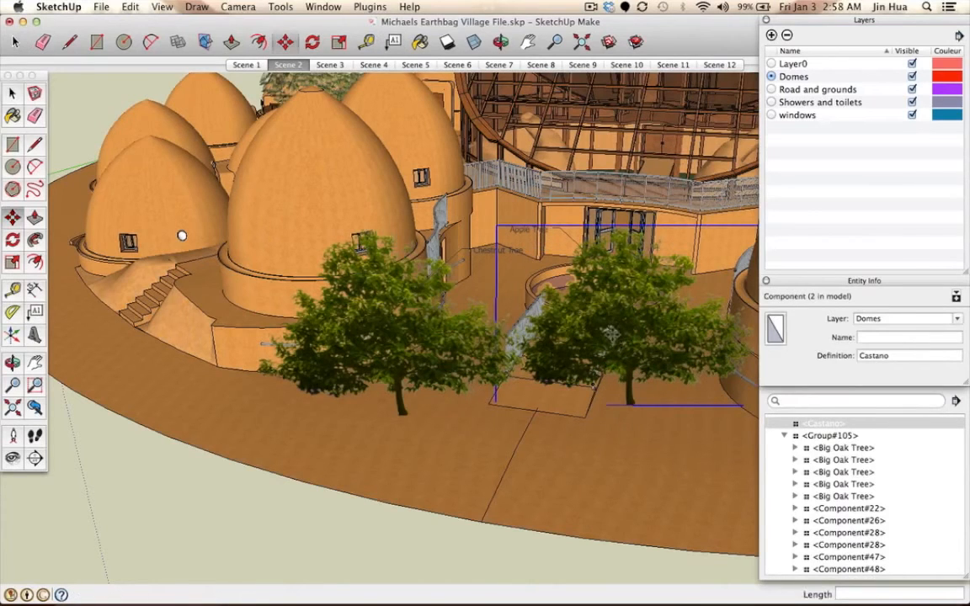
pyautogui.click(633, 406)
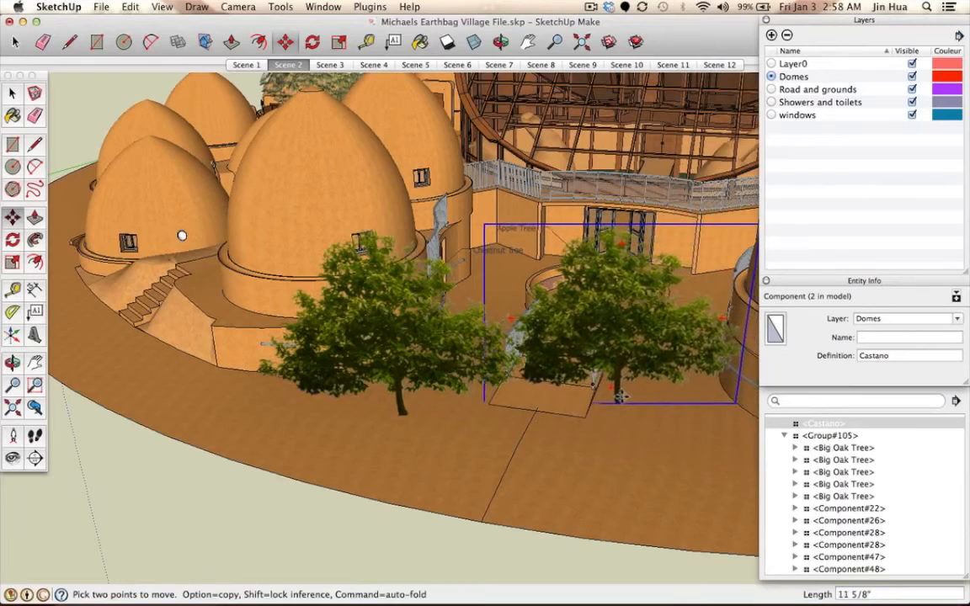
pyautogui.click(620, 396)
pyautogui.press('space')
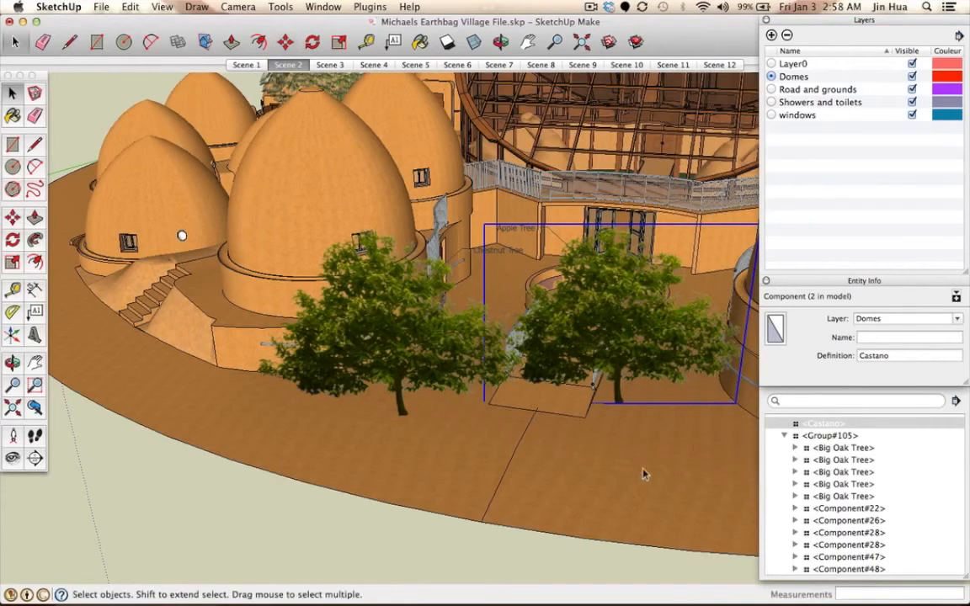
pyautogui.click(608, 452)
pyautogui.click(615, 382)
pyautogui.click(320, 288)
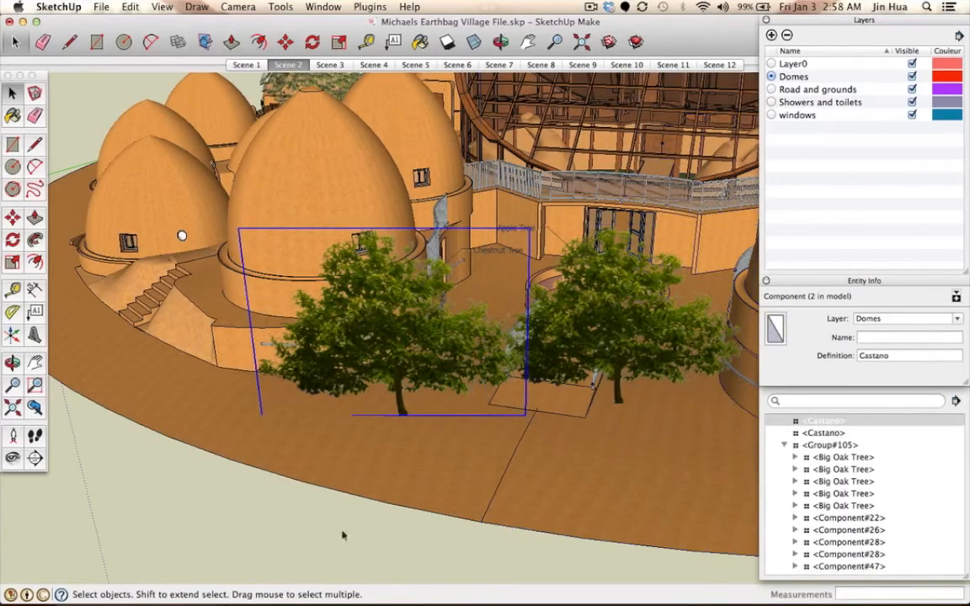
pyautogui.click(268, 535)
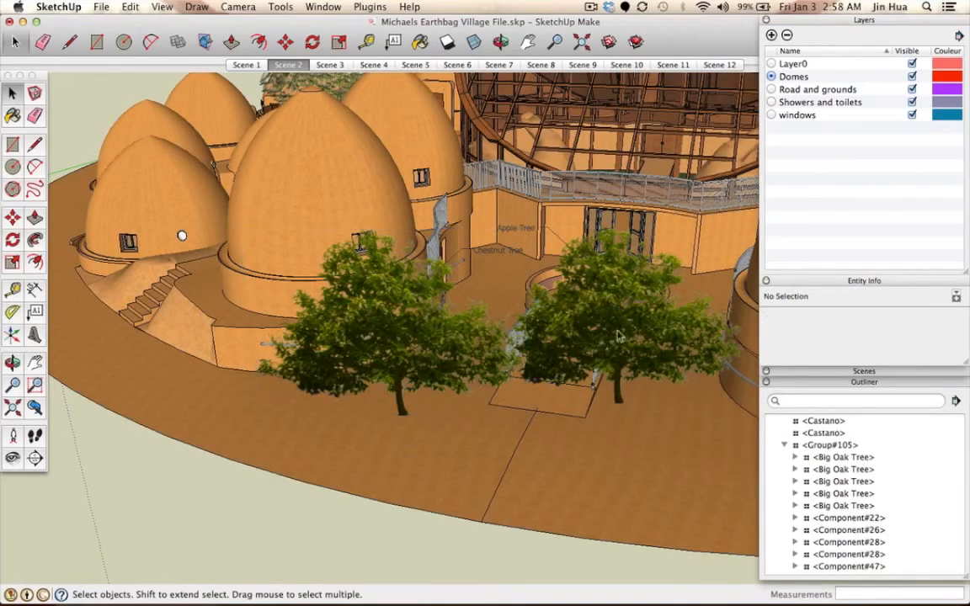
# Step: Select the Chestnut Tree and Apple Tree leader text labels together
pyautogui.click(500, 257)
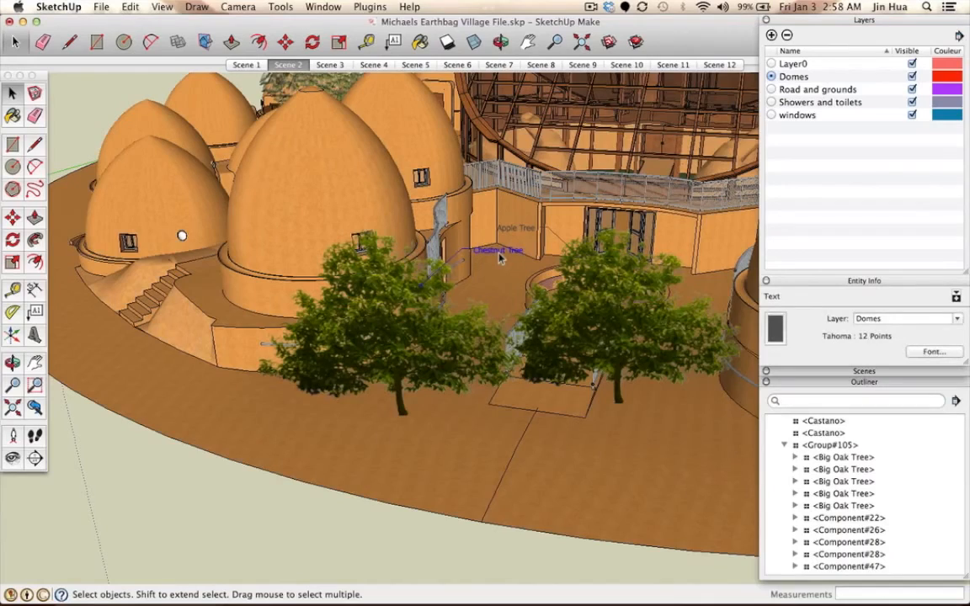
pyautogui.scroll(5, 500, 257)
pyautogui.scroll(-4, 500, 258)
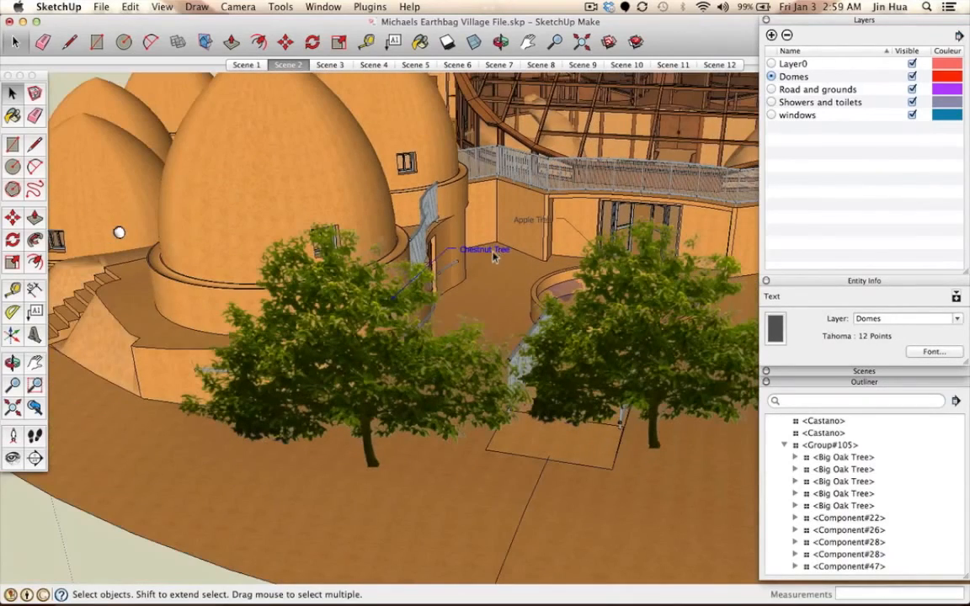
pyautogui.keyDown('shift'); pyautogui.click(530, 224); pyautogui.keyUp('shift')
pyautogui.keyDown('shift'); pyautogui.click(498, 254); pyautogui.keyUp('shift')
pyautogui.keyDown('shift'); pyautogui.click(498, 254); pyautogui.keyUp('shift')
pyautogui.keyDown('shift'); pyautogui.click(530, 222); pyautogui.keyUp('shift')
pyautogui.keyDown('shift'); pyautogui.click(505, 253); pyautogui.keyUp('shift')
pyautogui.keyDown('shift'); pyautogui.click(506, 254); pyautogui.keyUp('shift')
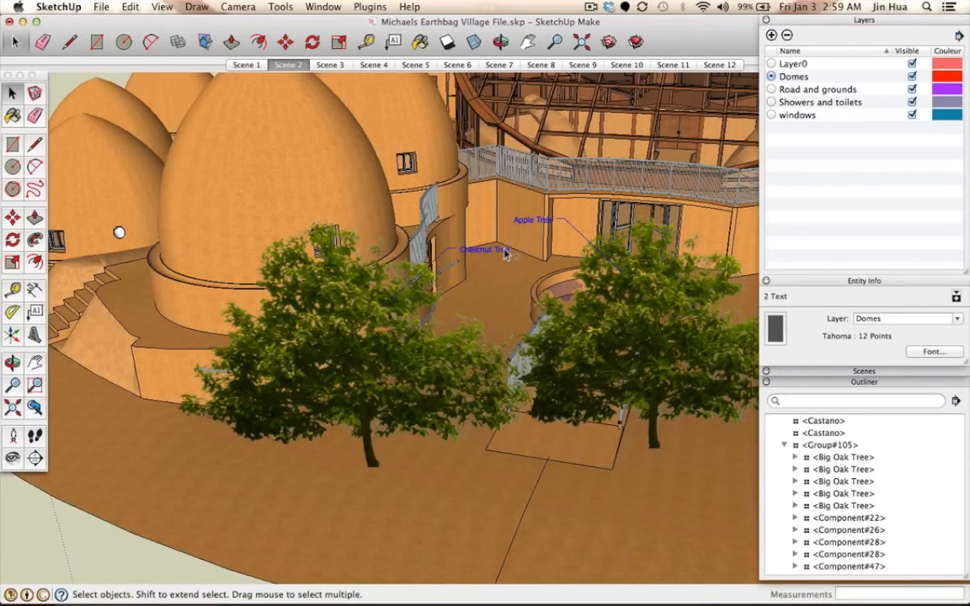
# Step: Add both trees to the selection of the two text labels and take them out of it again
pyautogui.keyDown('shift'); pyautogui.click(318, 371); pyautogui.keyUp('shift')
pyautogui.keyDown('shift'); pyautogui.click(318, 372); pyautogui.keyUp('shift')
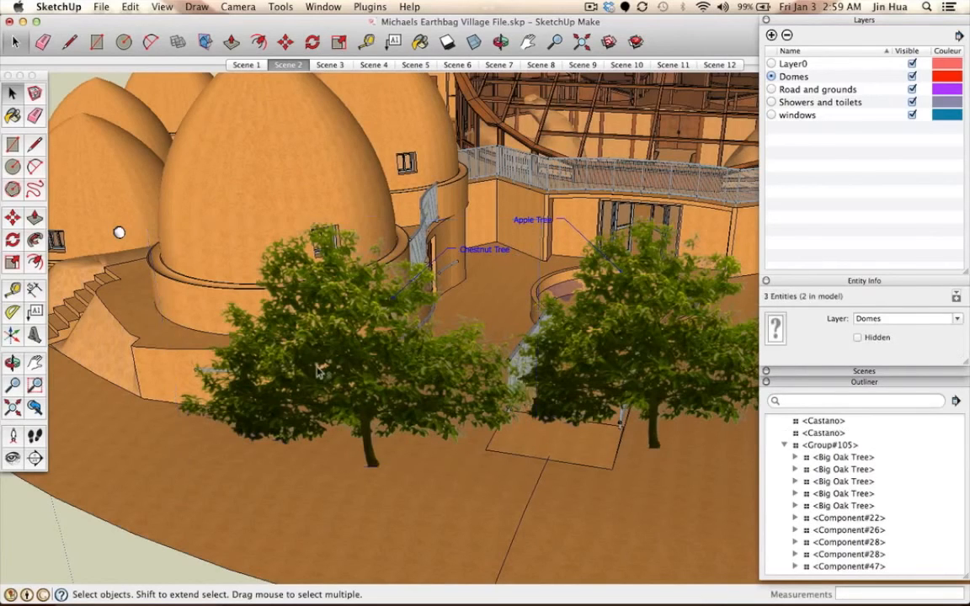
pyautogui.keyDown('shift'); pyautogui.click(619, 355); pyautogui.keyUp('shift')
pyautogui.keyDown('shift'); pyautogui.click(311, 387); pyautogui.keyUp('shift')
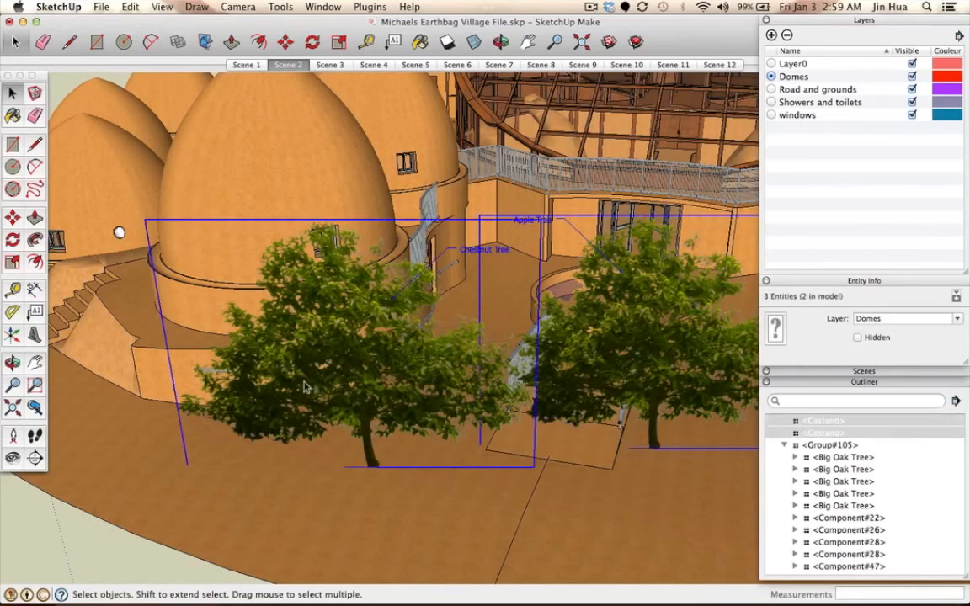
pyautogui.keyDown('shift'); pyautogui.click(640, 344); pyautogui.keyUp('shift')
pyautogui.keyDown('shift'); pyautogui.click(355, 328); pyautogui.keyUp('shift')
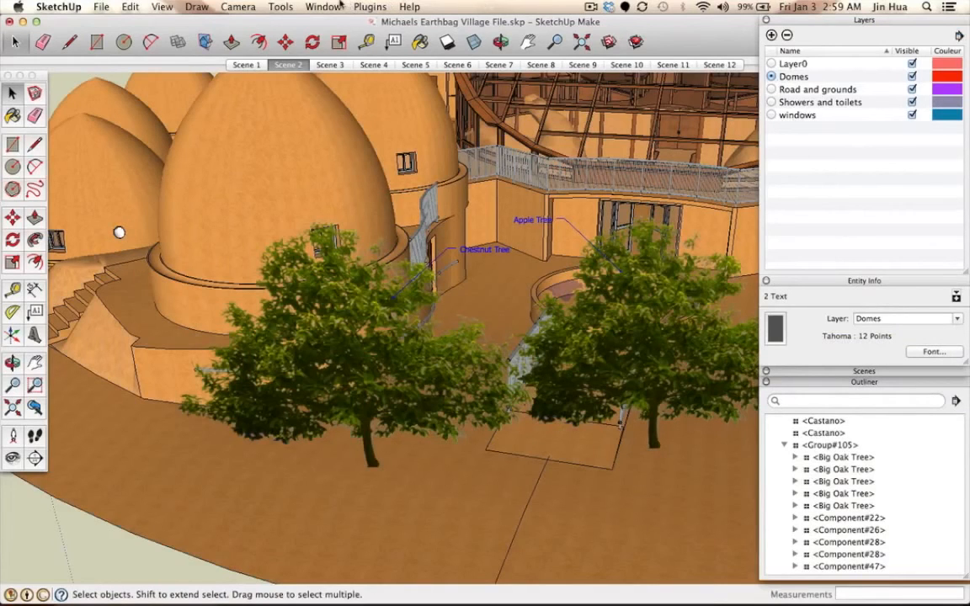
pyautogui.click(340, 6)
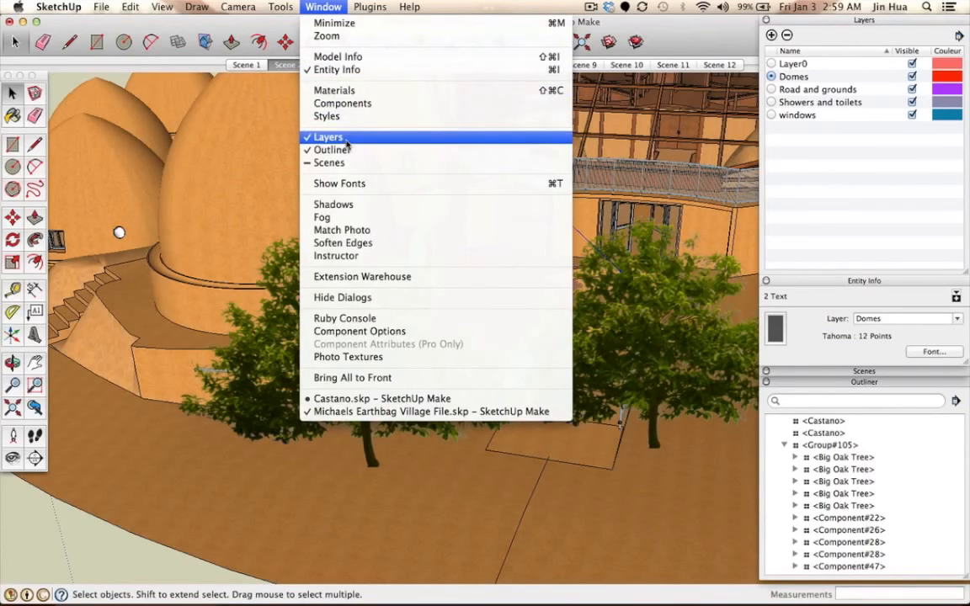
pyautogui.click(890, 170)
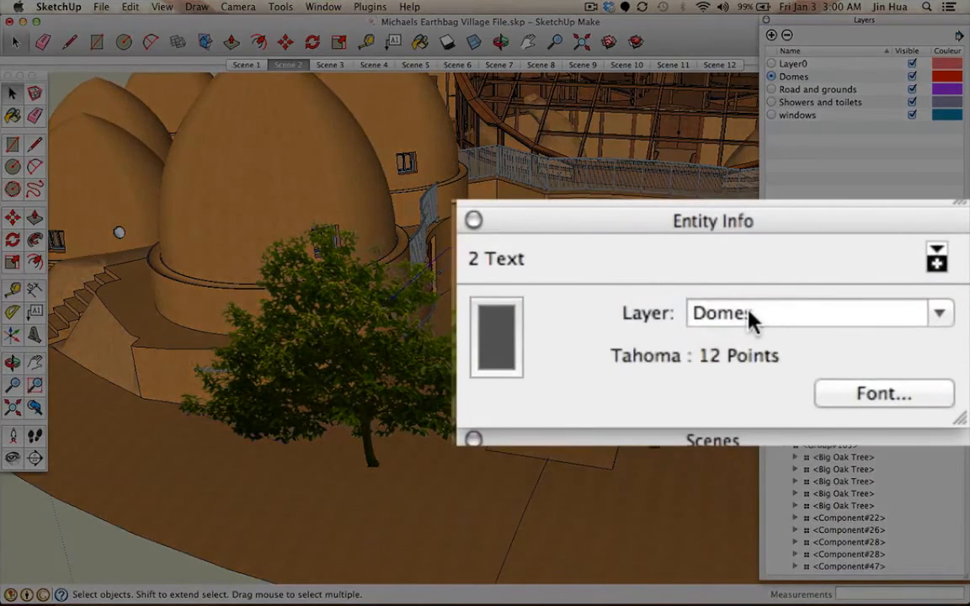
pyautogui.moveTo(750, 313); pyautogui.dragTo(693, 312)
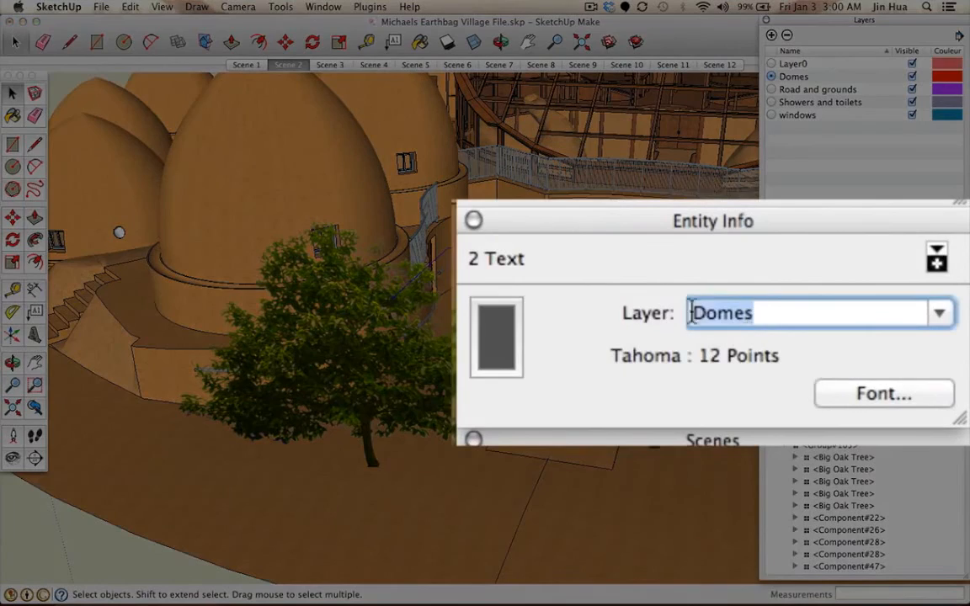
pyautogui.write('Layers')
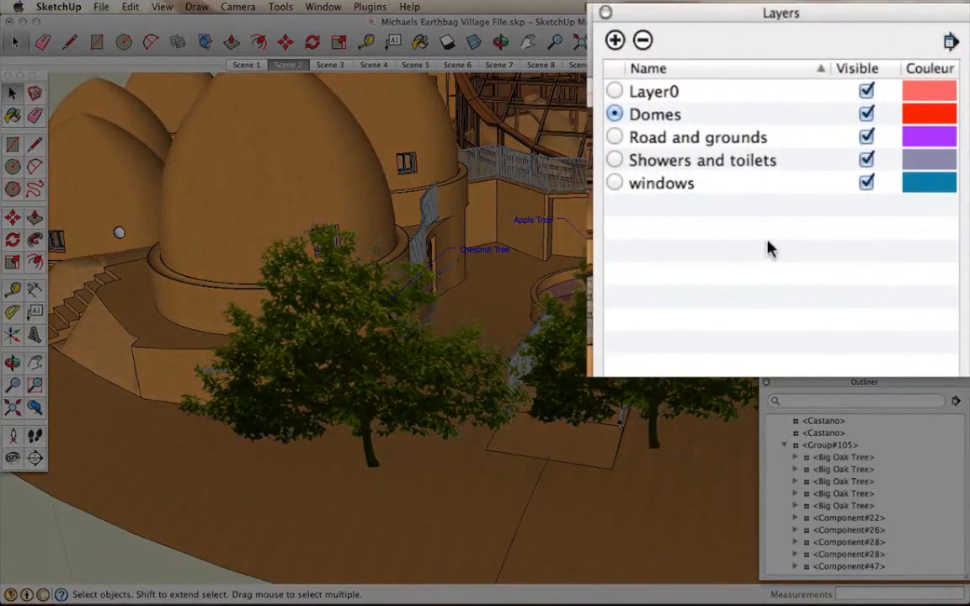
# Step: Create a new layer named Labels and assign the two selected tree text labels to it
pyautogui.click(615, 40)
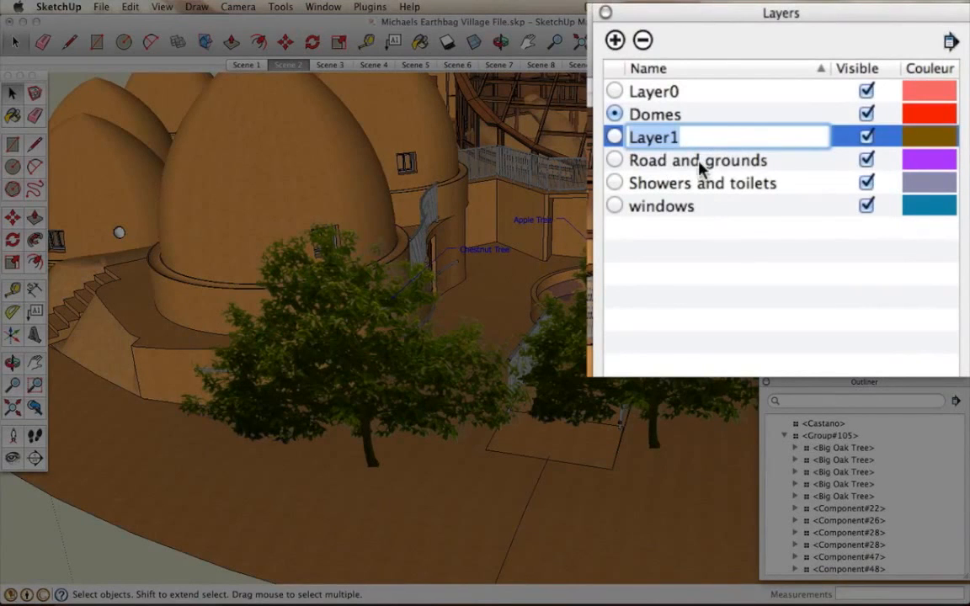
pyautogui.write('Labels')
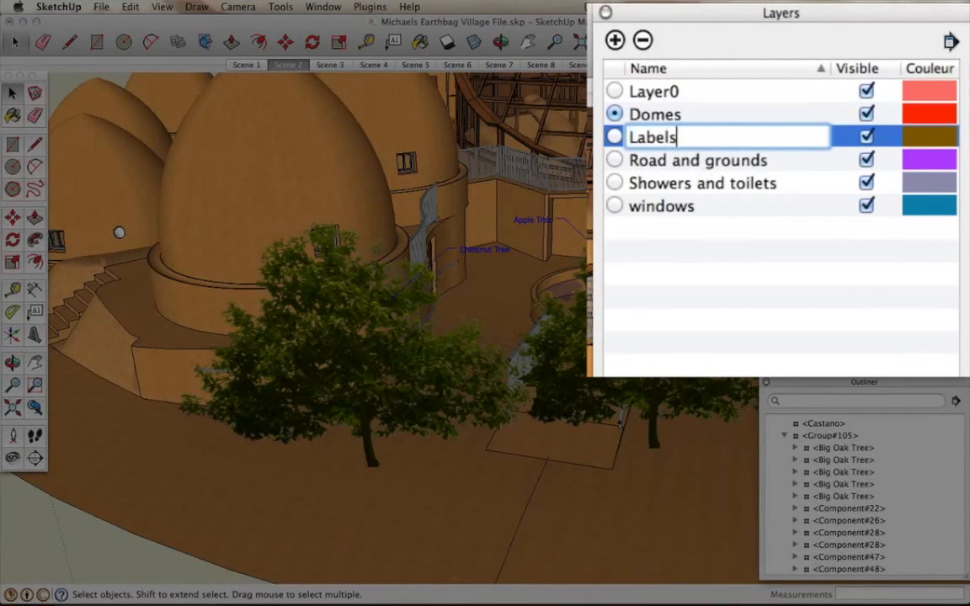
pyautogui.press('Return')
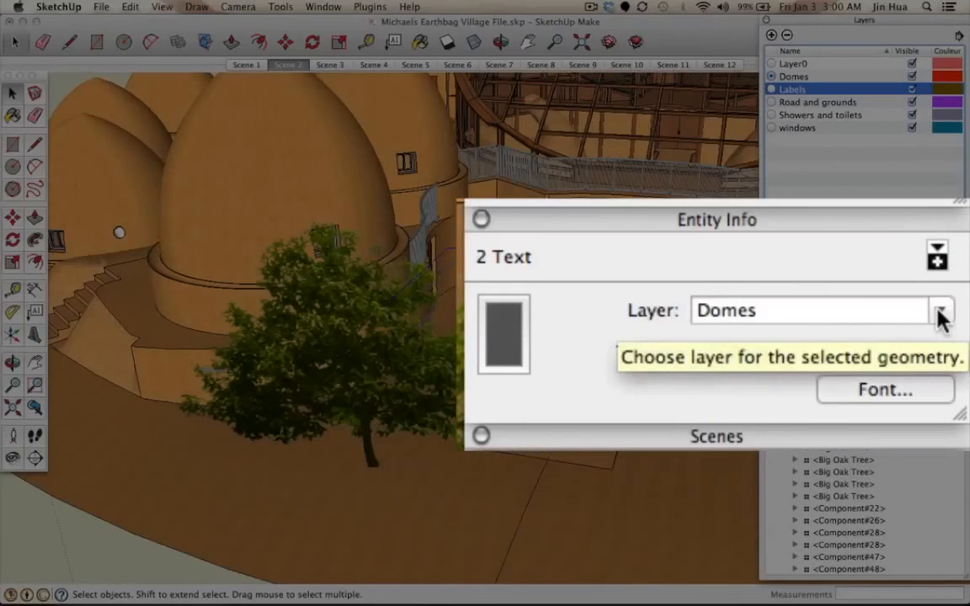
pyautogui.click(941, 314)
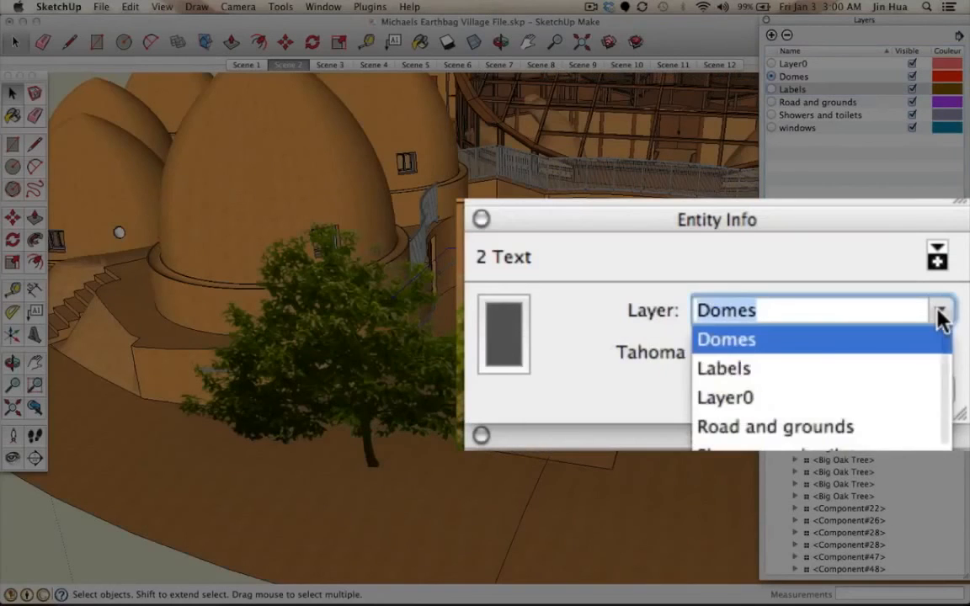
pyautogui.click(747, 369)
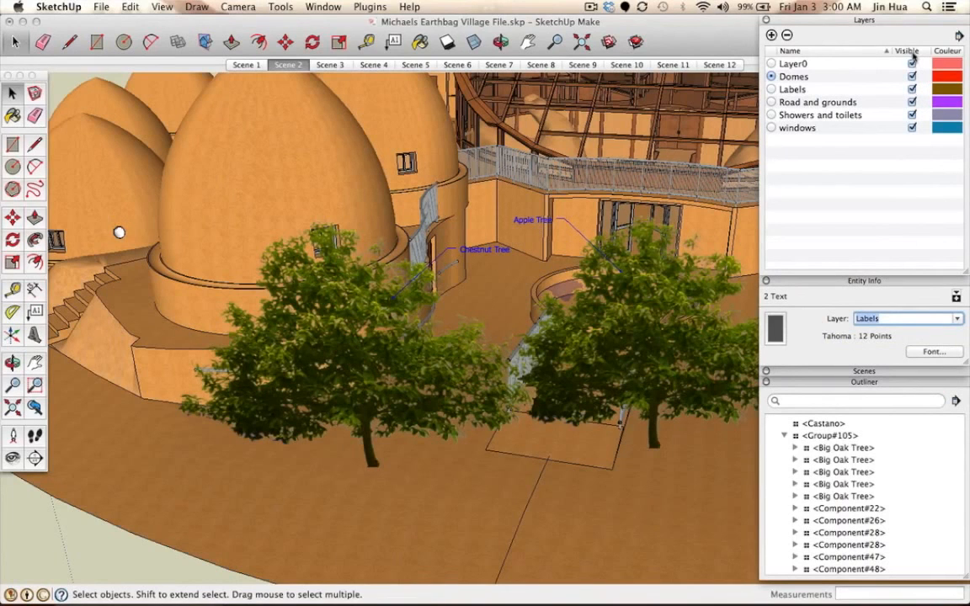
# Step: Switch the Labels layer's visibility off and on again to check that it controls both tree labels
pyautogui.click(912, 89)
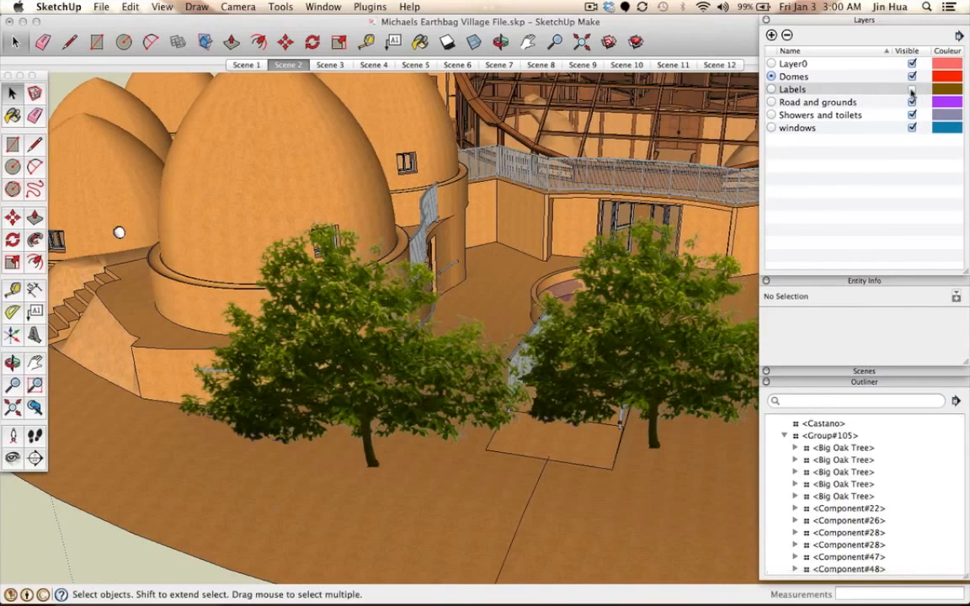
pyautogui.click(912, 89)
pyautogui.click(912, 90)
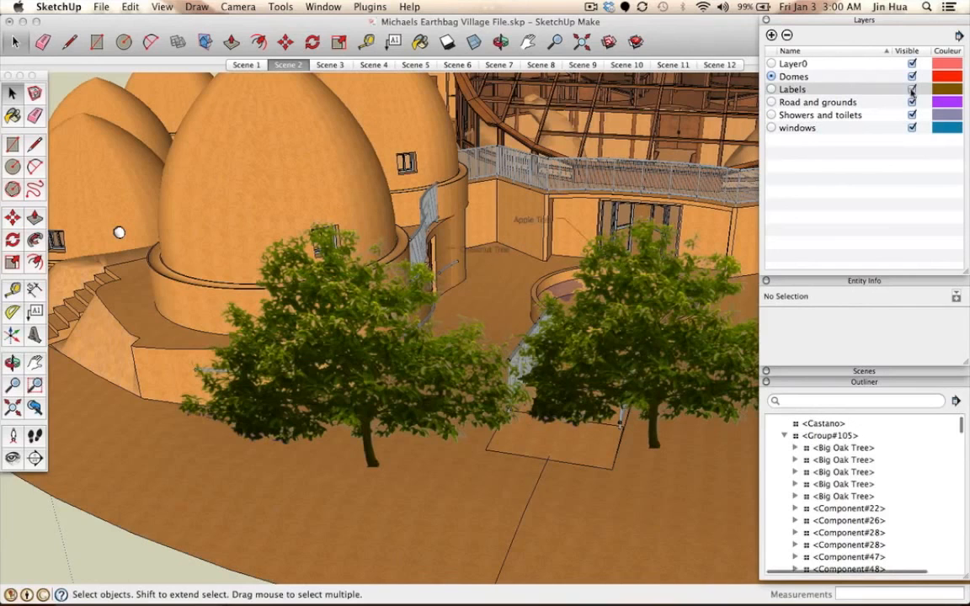
pyautogui.click(912, 90)
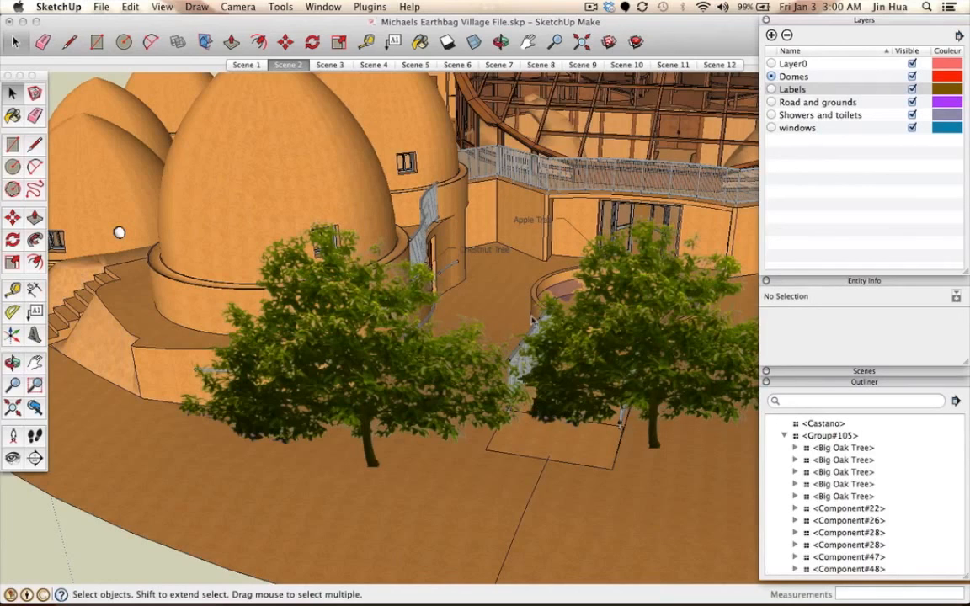
pyautogui.scroll(-5, 532, 319)
pyautogui.moveTo(532, 319); pyautogui.dragTo(509, 319, button='middle')
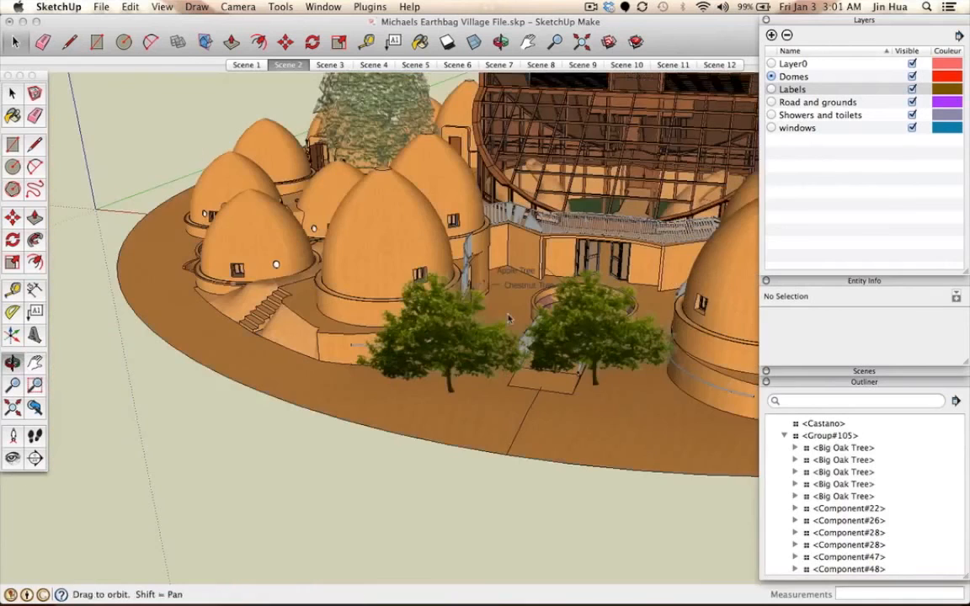